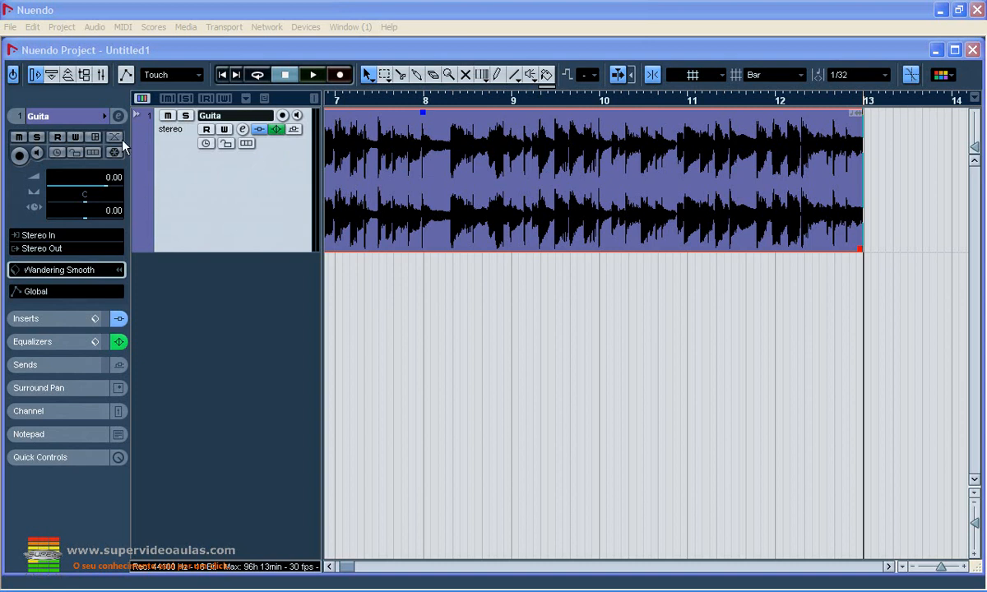
Hide the Inspector, and toggle the track colors in the track list off and back on
left_click(35, 76)
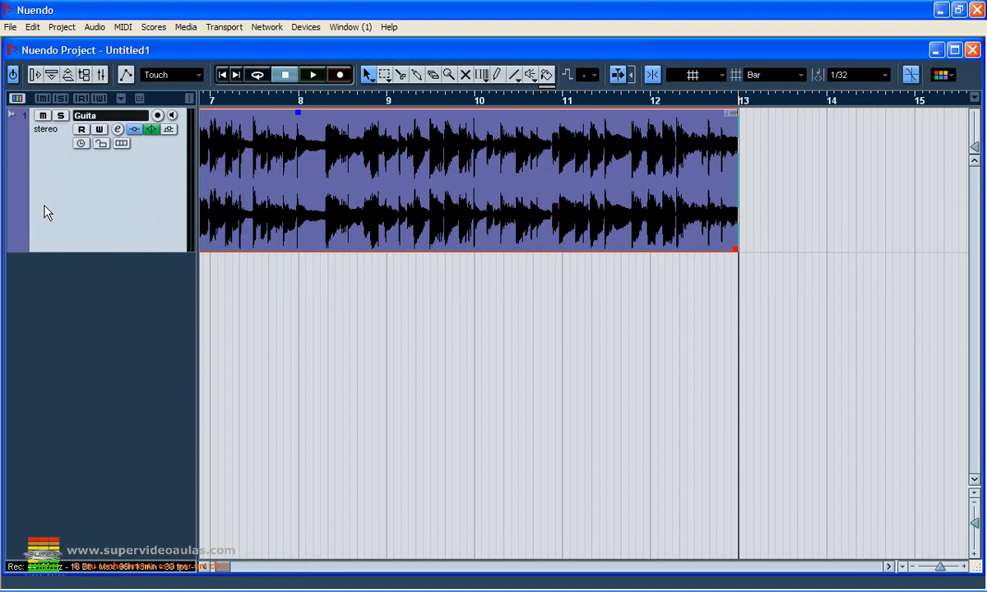
left_click(20, 100)
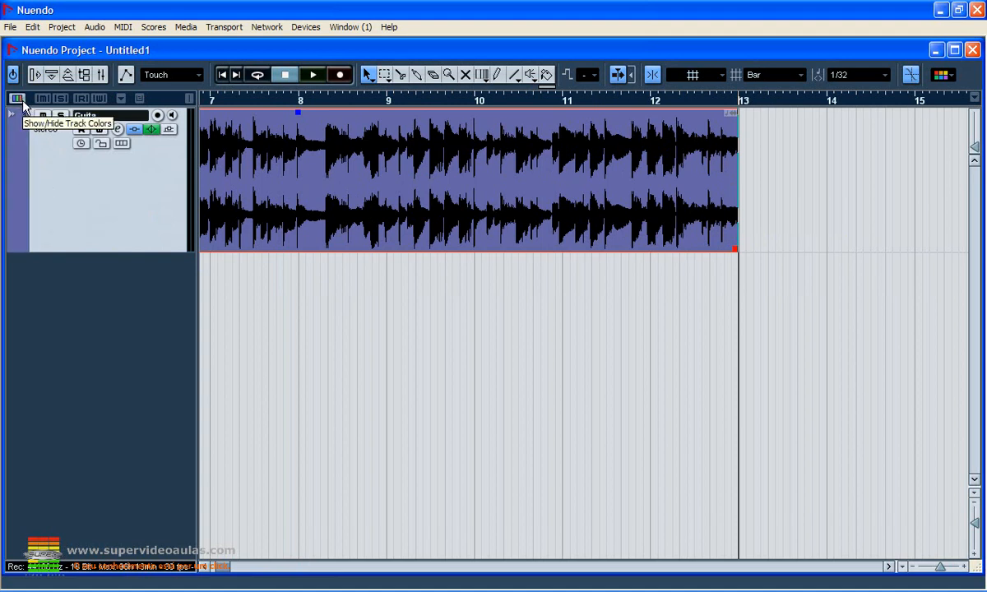
left_click(20, 100)
left_click(19, 100)
left_click(22, 101)
left_click(22, 101)
left_click(22, 101)
left_click(22, 101)
left_click(22, 101)
left_click(22, 101)
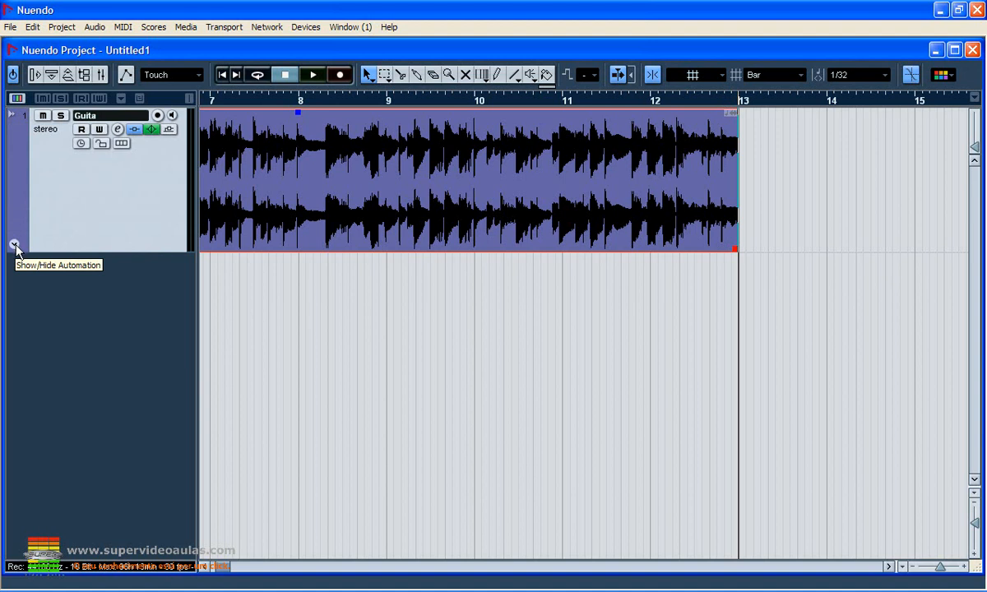
Expand the Guita track's automation lane and collapse it again
left_click(14, 244)
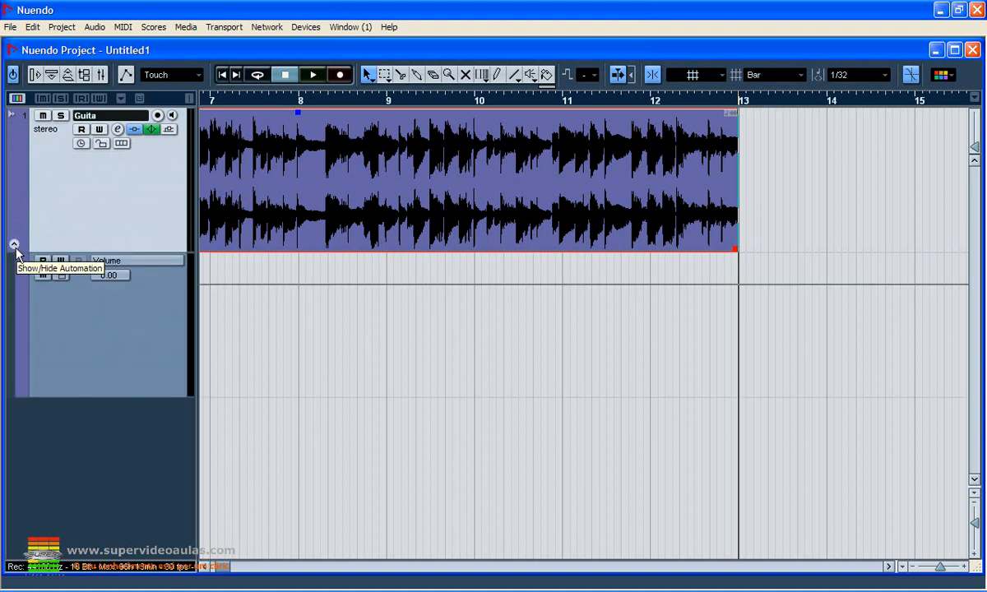
left_click(14, 244)
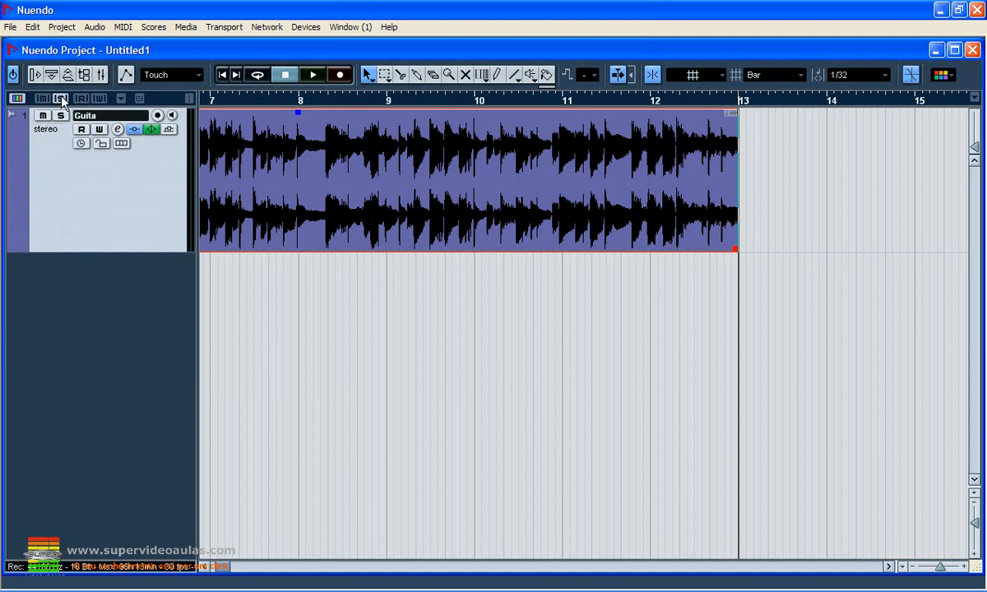
Toggle automation read and write for all tracks on and off, and remove the Input/Output Channels track
left_click(82, 100)
left_click(97, 99)
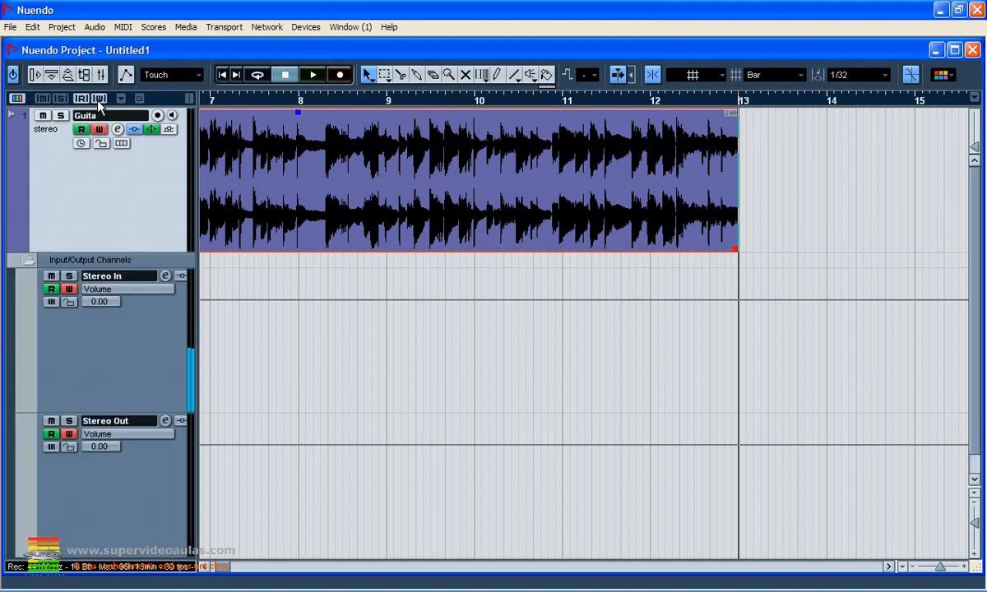
left_click(98, 99)
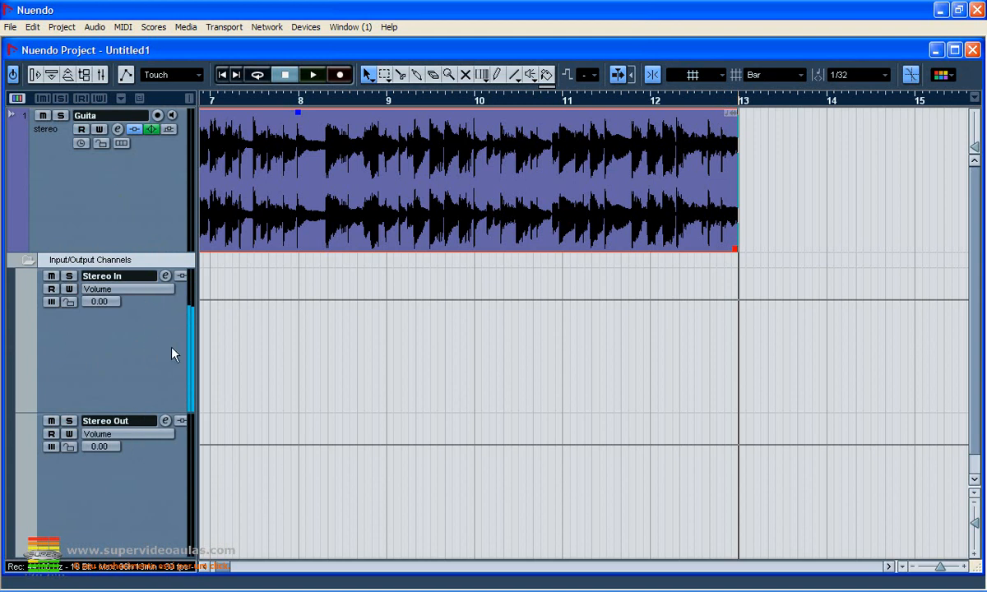
right_click(144, 266)
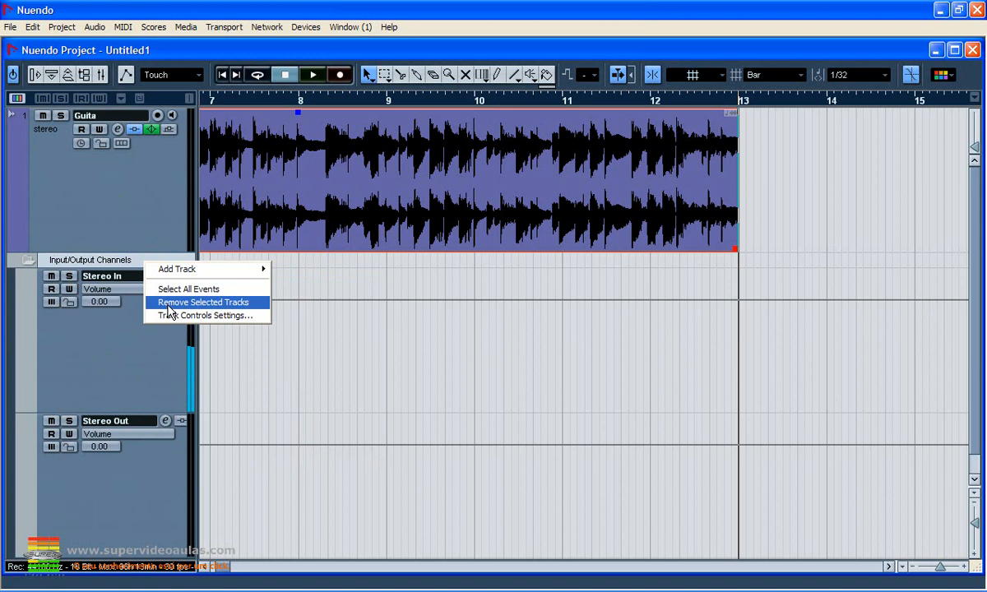
left_click(169, 302)
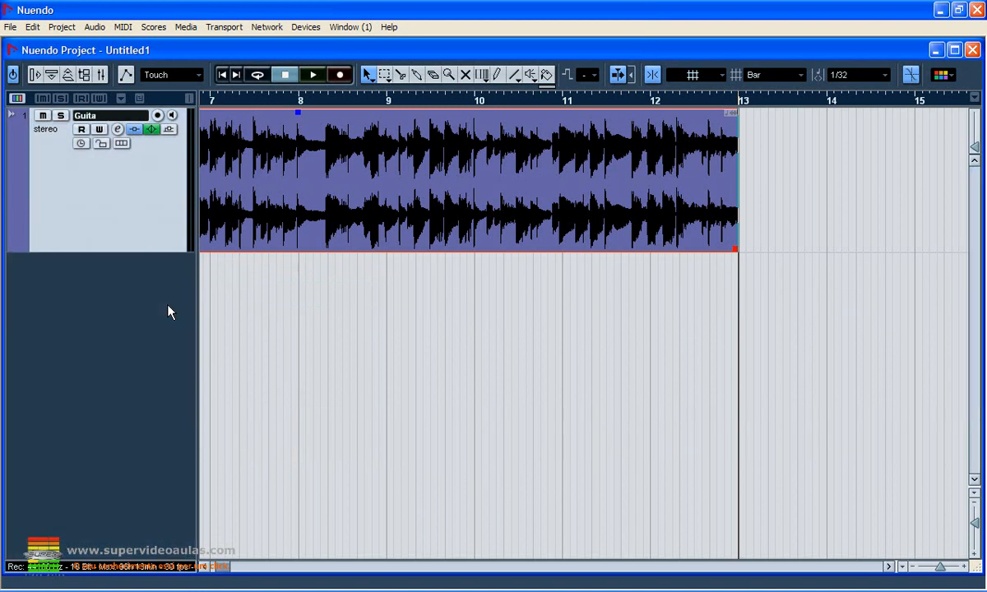
Move Lock to the hidden controls in the audio track controls settings and apply the change
left_click(122, 99)
left_click(137, 122)
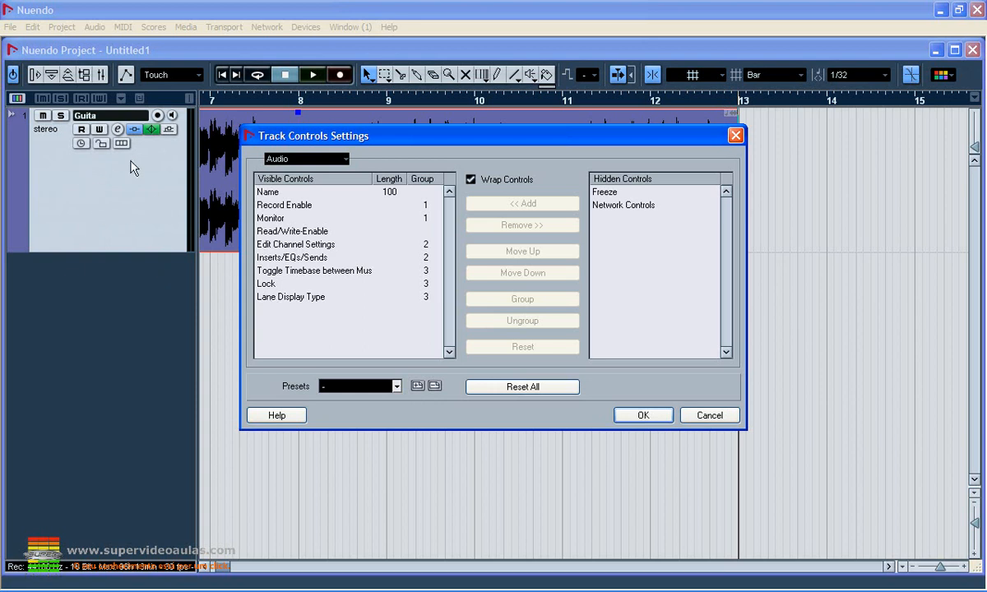
left_click(271, 284)
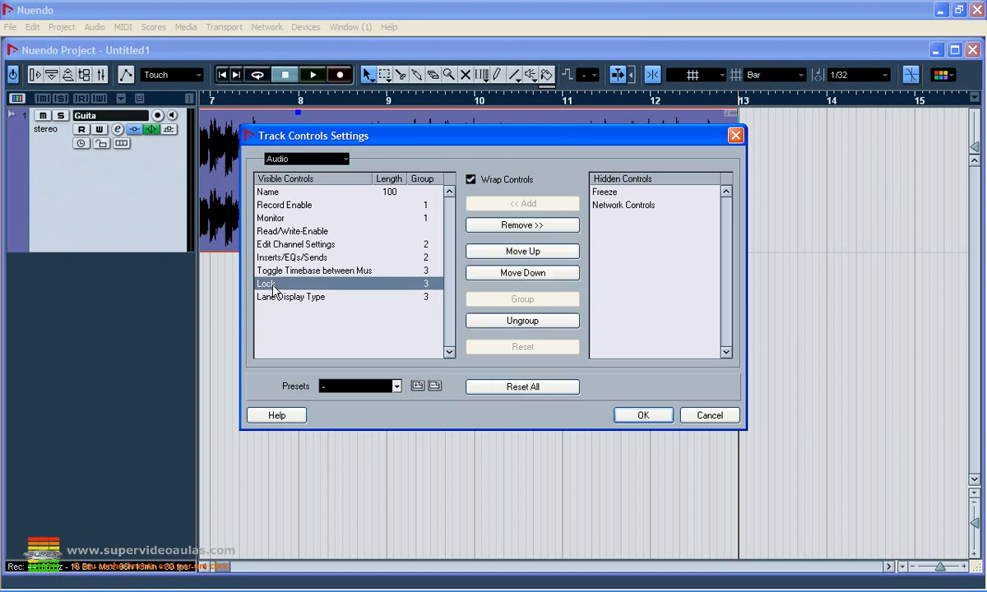
left_click(528, 225)
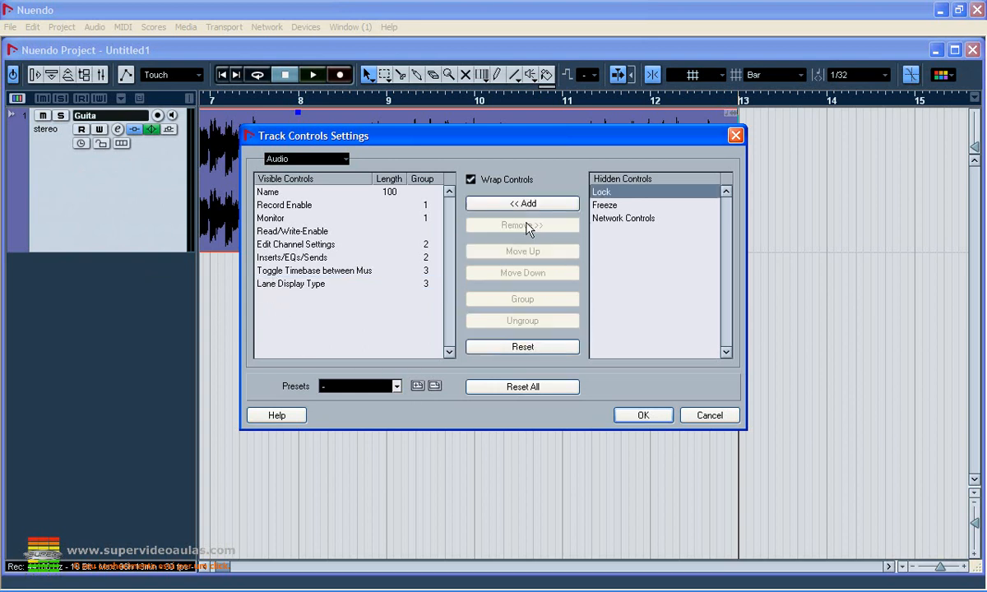
left_click(643, 418)
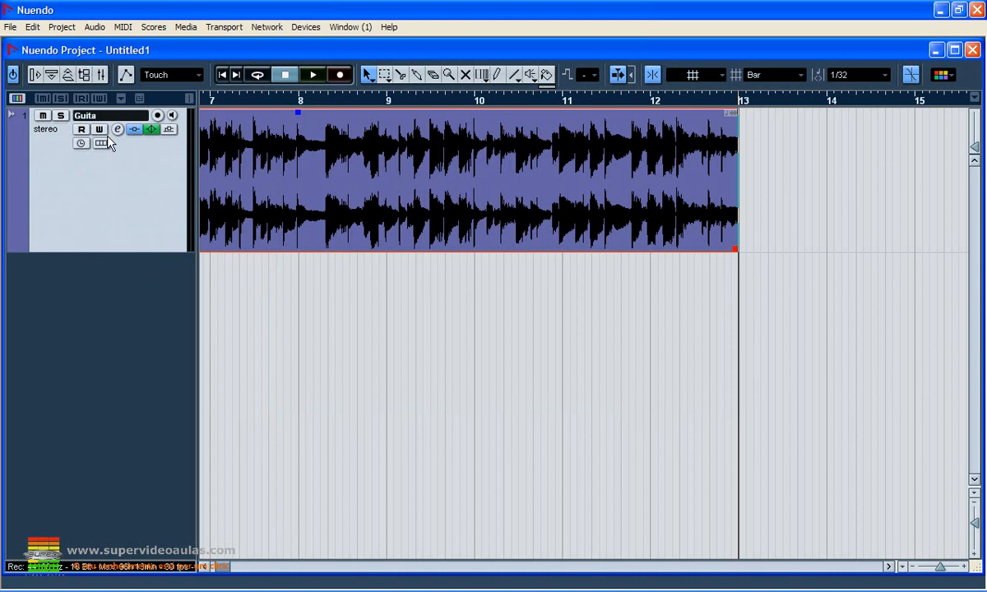
Add Lock back to the visible controls in the audio track controls settings and apply the change
left_click(120, 100)
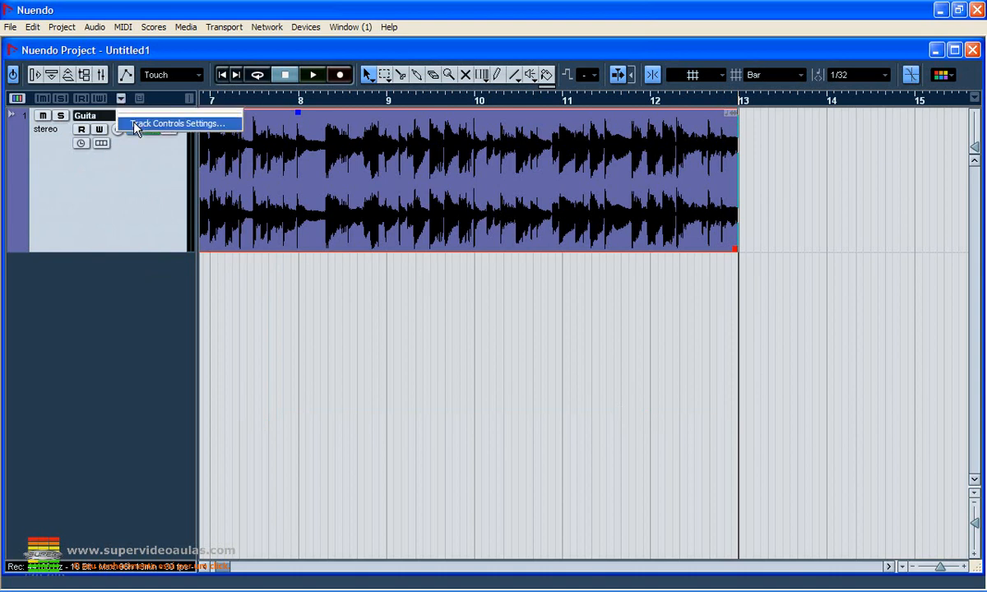
left_click(132, 121)
left_click(602, 192)
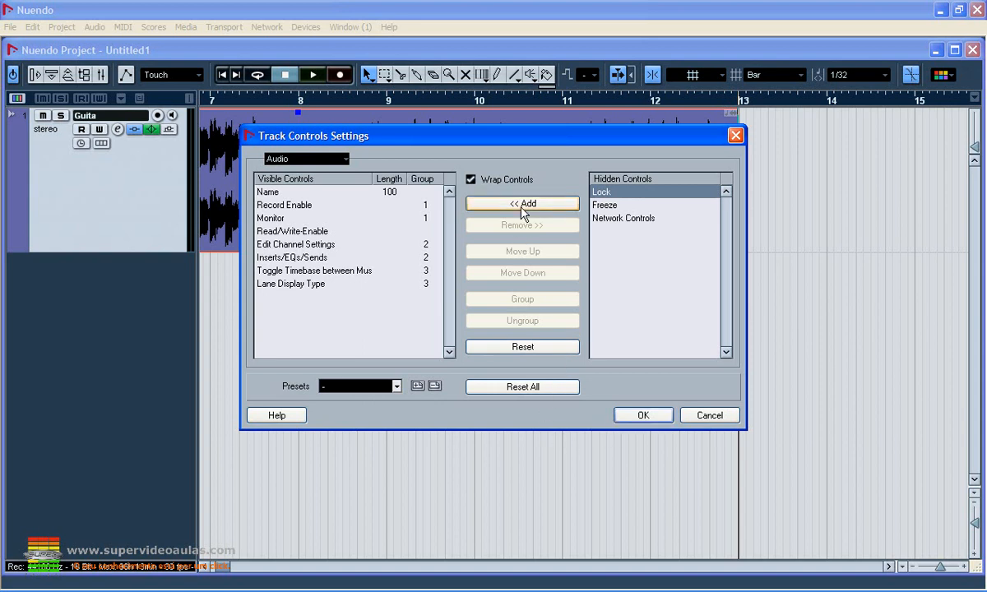
left_click(494, 203)
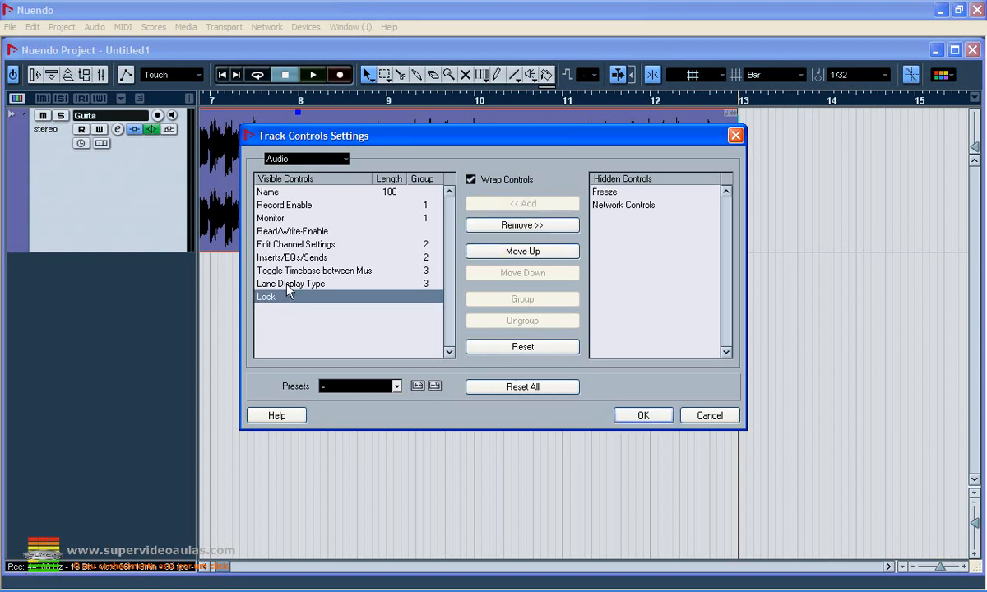
left_click(643, 414)
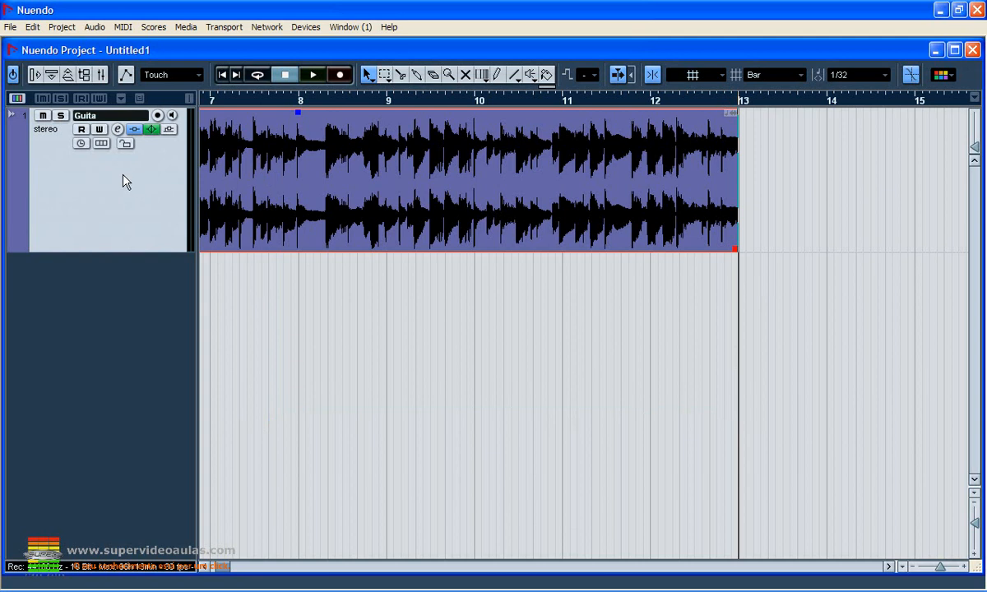
Solo and unsolo the Guita track, and return the project cursor to the start
left_click(145, 110)
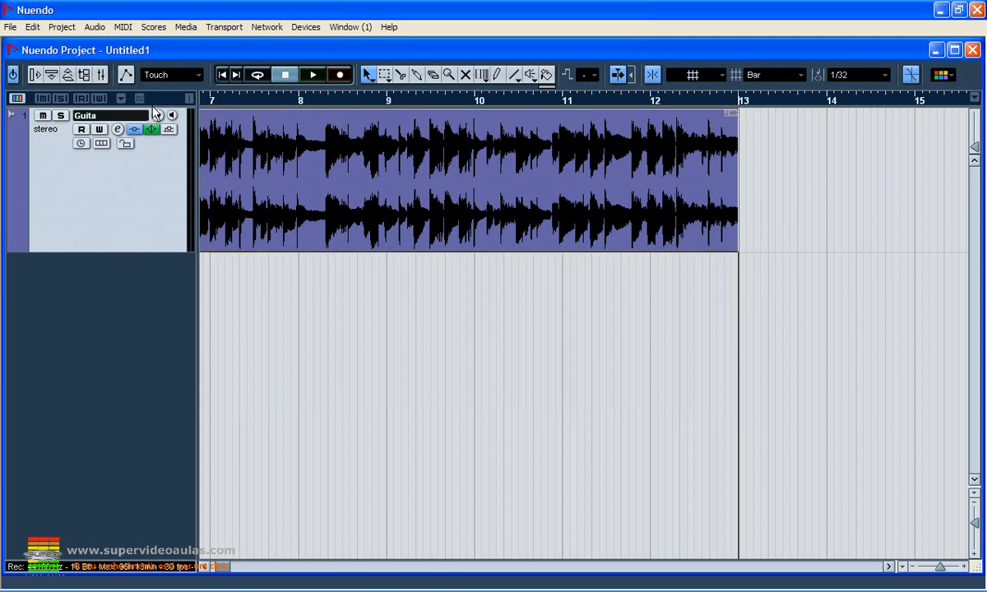
left_click(61, 115)
left_click(61, 115)
key("Home")
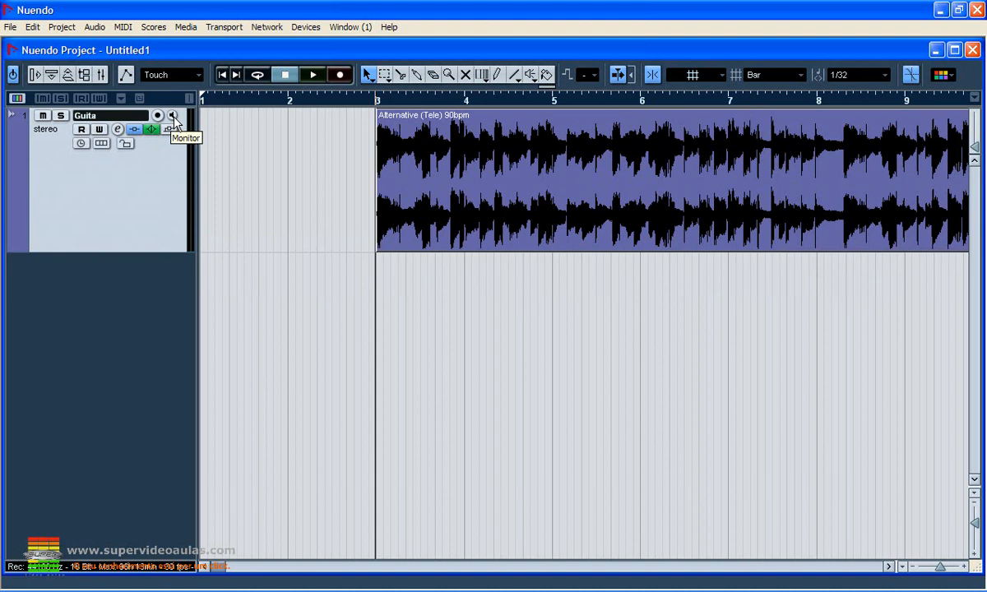
Try the Guita track's Monitor control and leave its automation read enabled
left_click(174, 119)
left_click(81, 130)
left_click(81, 130)
left_click(82, 130)
View the Guita track's channel settings, close them, and maximize the project window
left_click(118, 131)
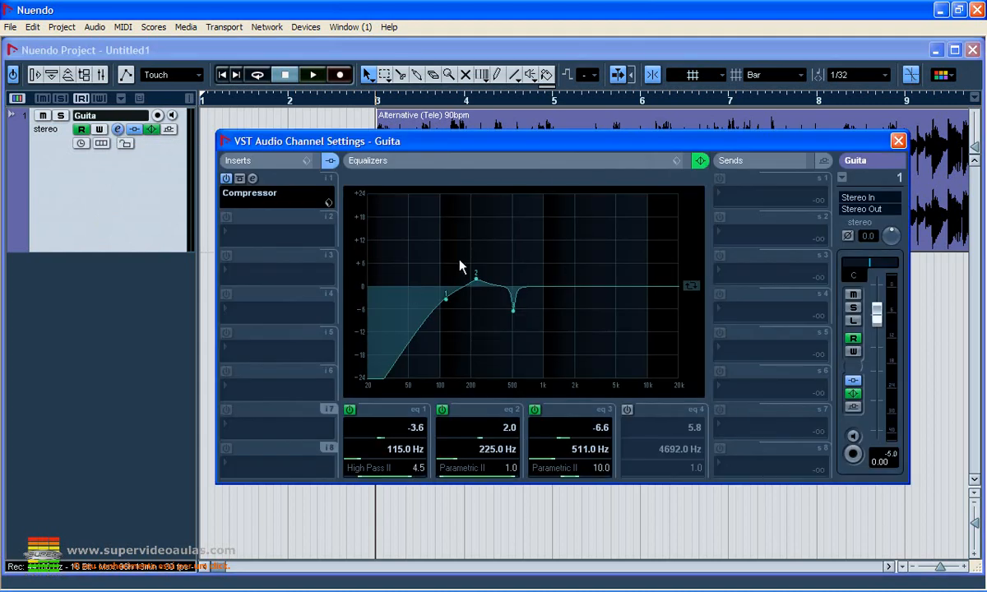
left_click(898, 141)
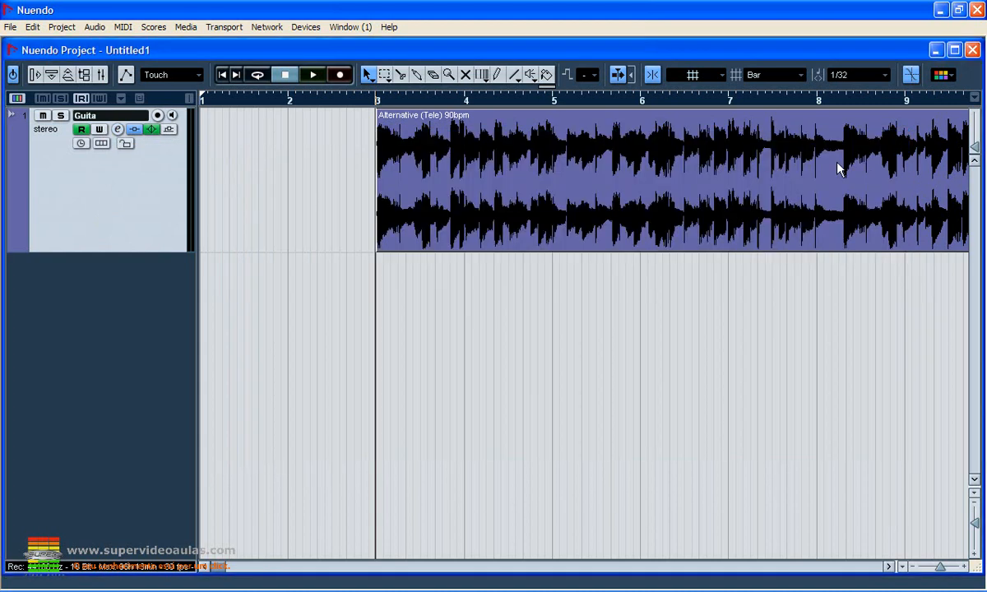
left_click(954, 50)
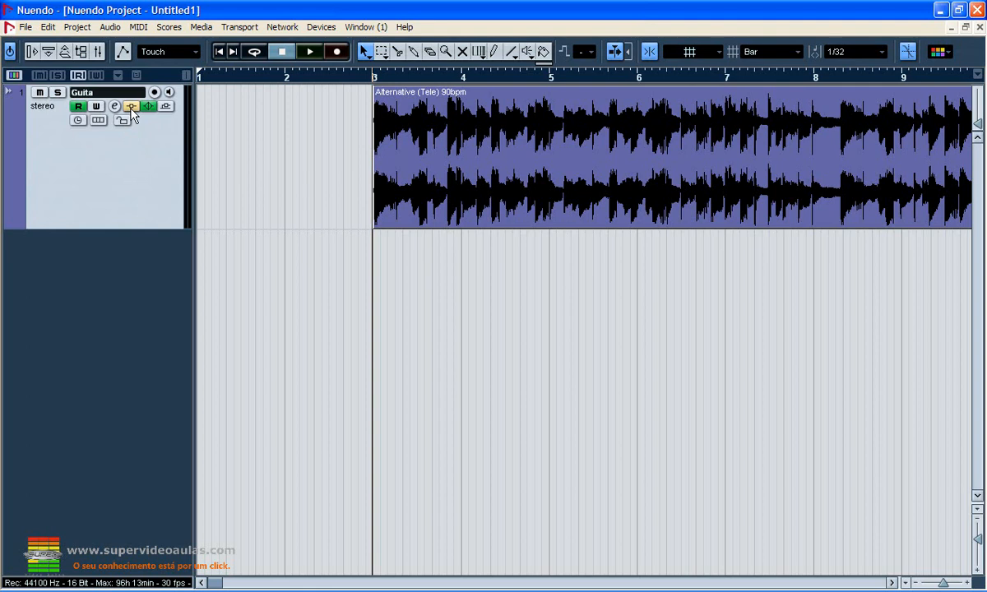
Toggle the inserts and EQ bypass on the Guita track, leaving both inserts and EQs active
left_click(131, 108)
left_click(152, 106)
left_click(152, 107)
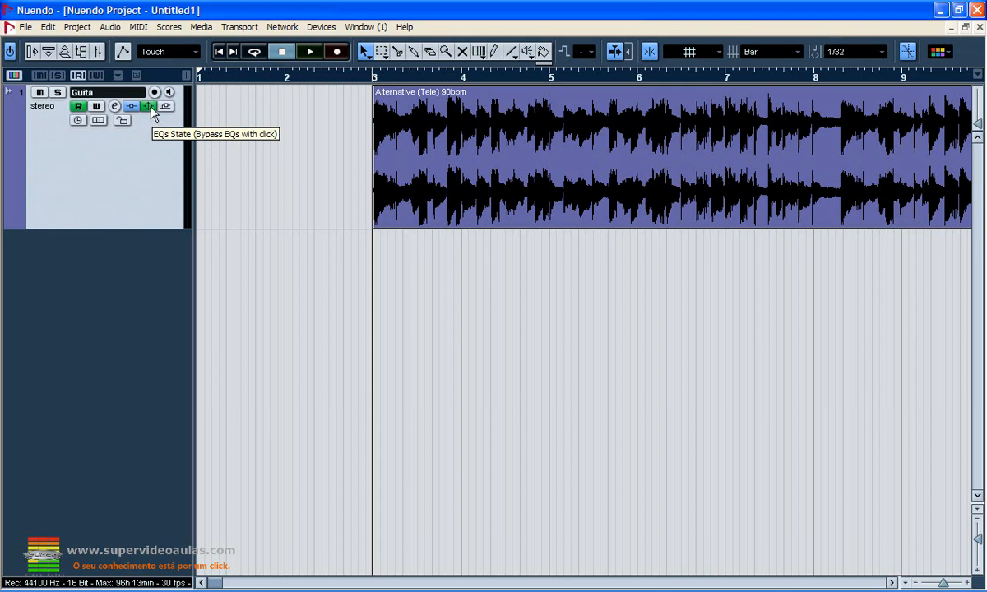
left_click(149, 106)
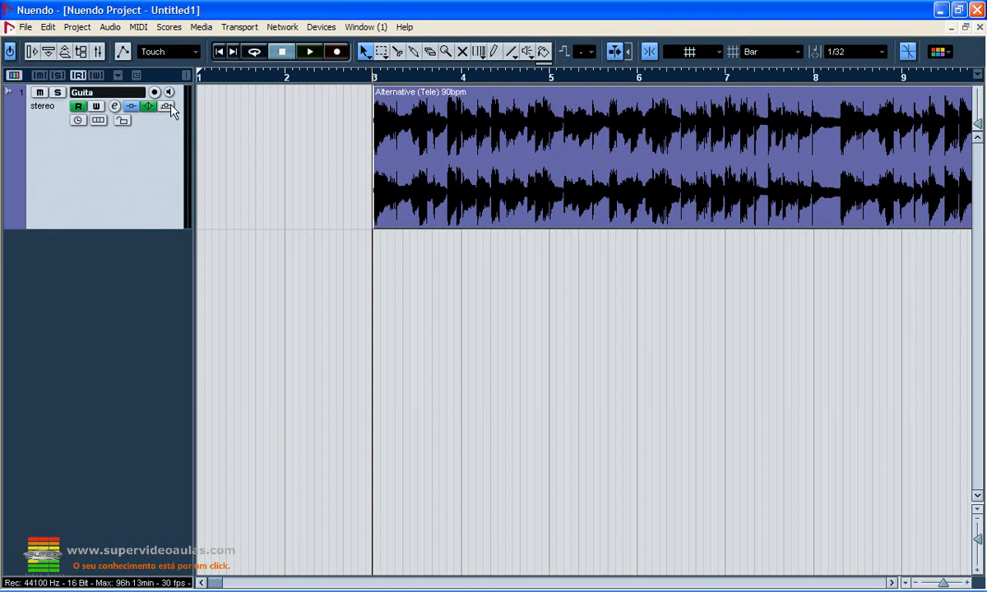
Toggle the Guita track's timebase between musical and linear, leaving it in linear mode
left_click(77, 121)
left_click(77, 122)
left_click(76, 121)
Switch the Guita track's lane display to Lanes Fixed and back to Lanes Off
left_click(98, 121)
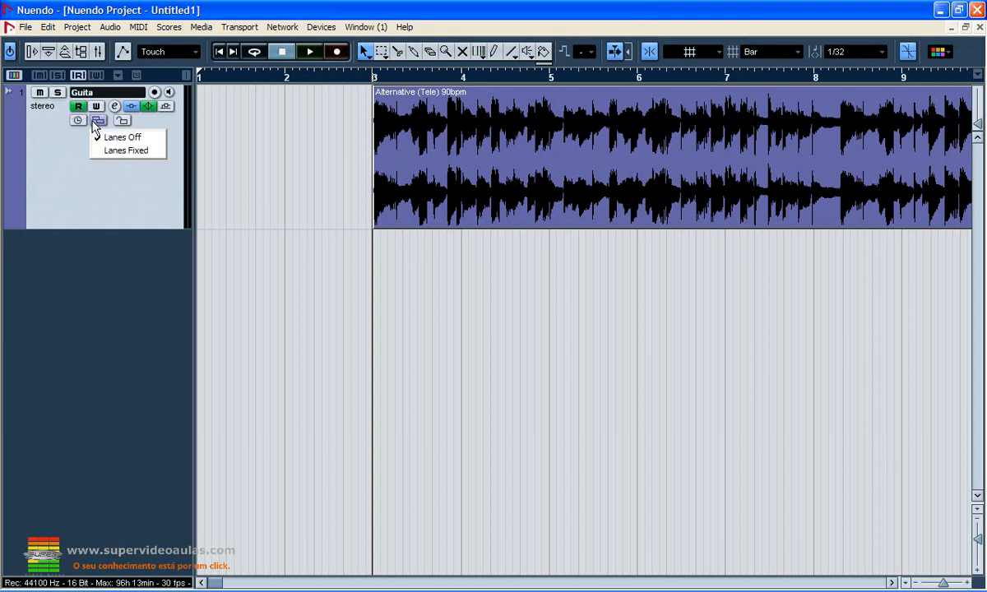
left_click(97, 152)
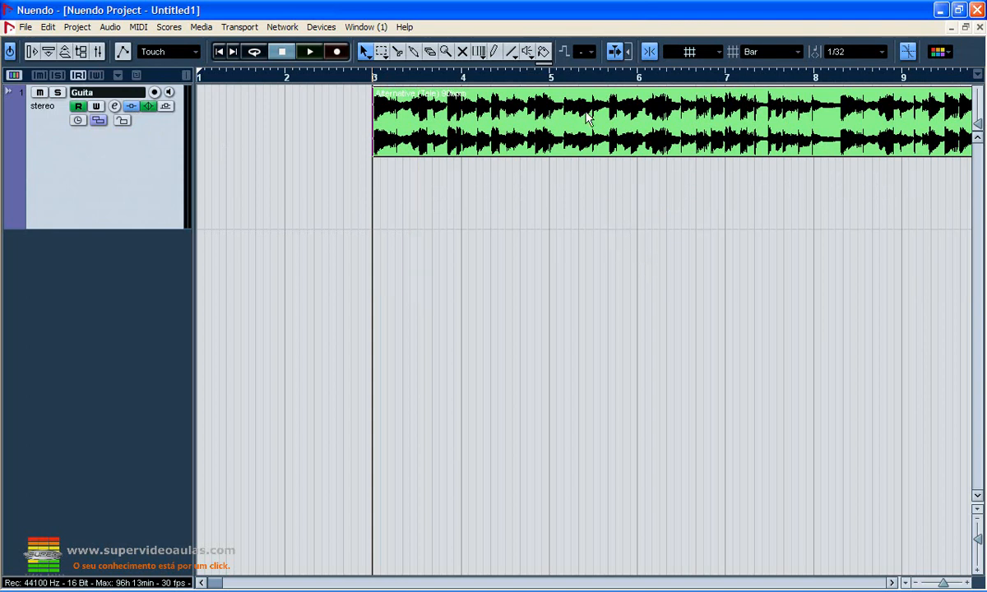
left_click(97, 120)
left_click(112, 132)
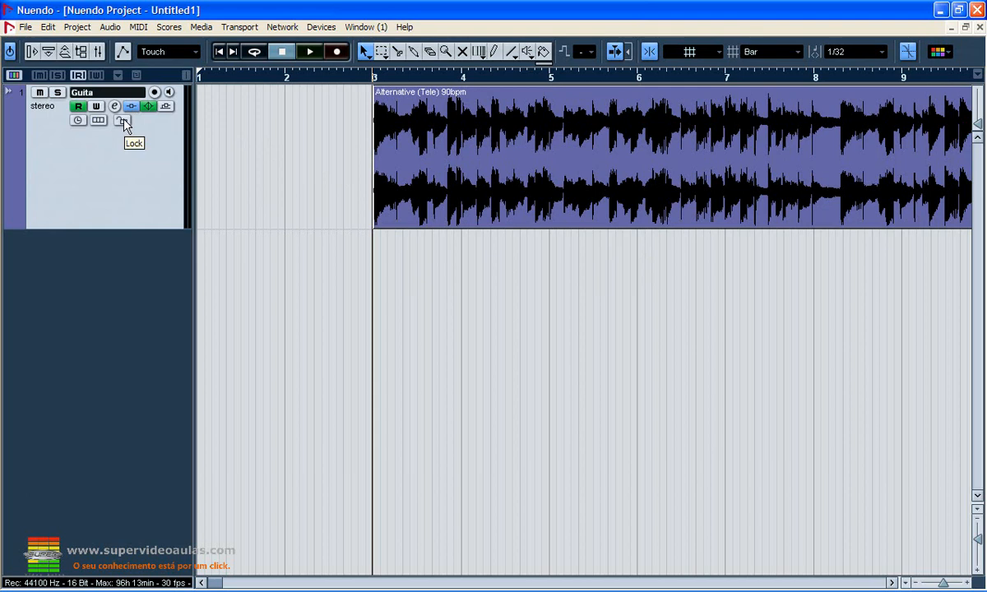
Lock the Guita track, select its audio event, and choose the Erase tool to test the lock
left_click(124, 120)
left_click(121, 121)
left_click(465, 135)
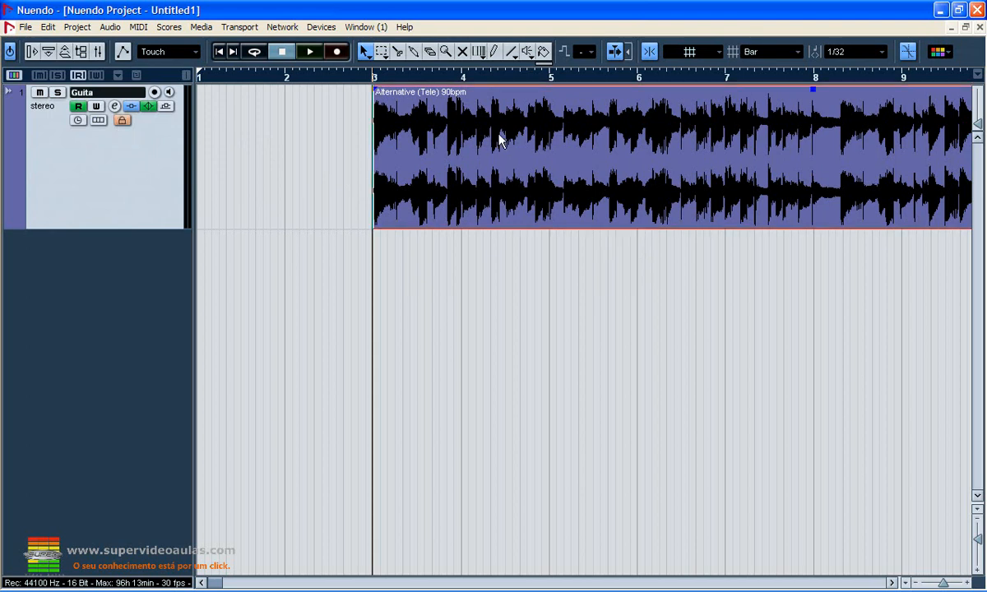
left_click(429, 51)
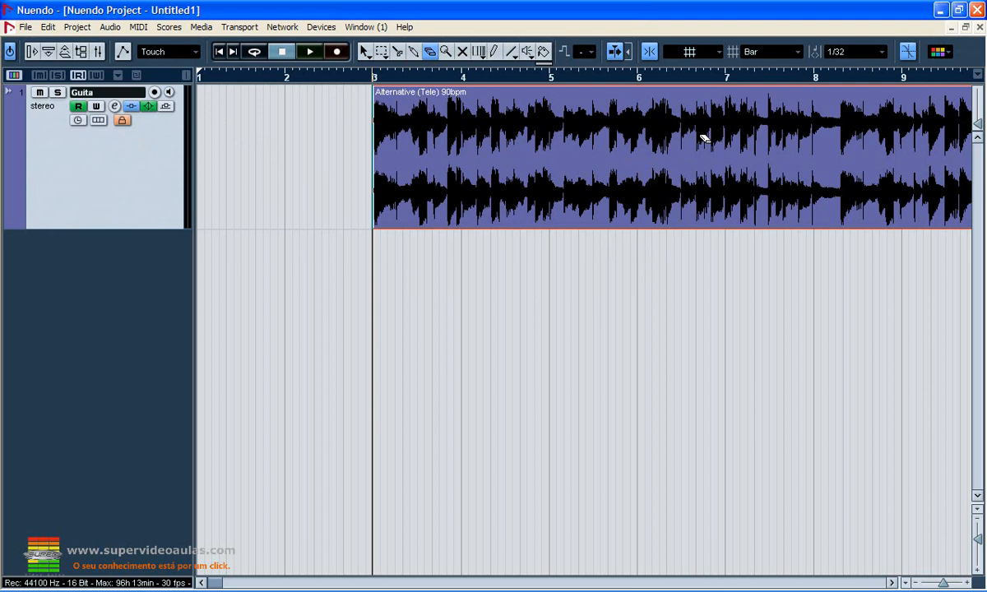
Toggle the Guita track's lock, leaving the track unlocked
left_click(121, 123)
left_click(122, 121)
left_click(122, 123)
Load Boost11 into the second insert slot of the Guita track's channel settings and close the plug-in window
left_click(114, 106)
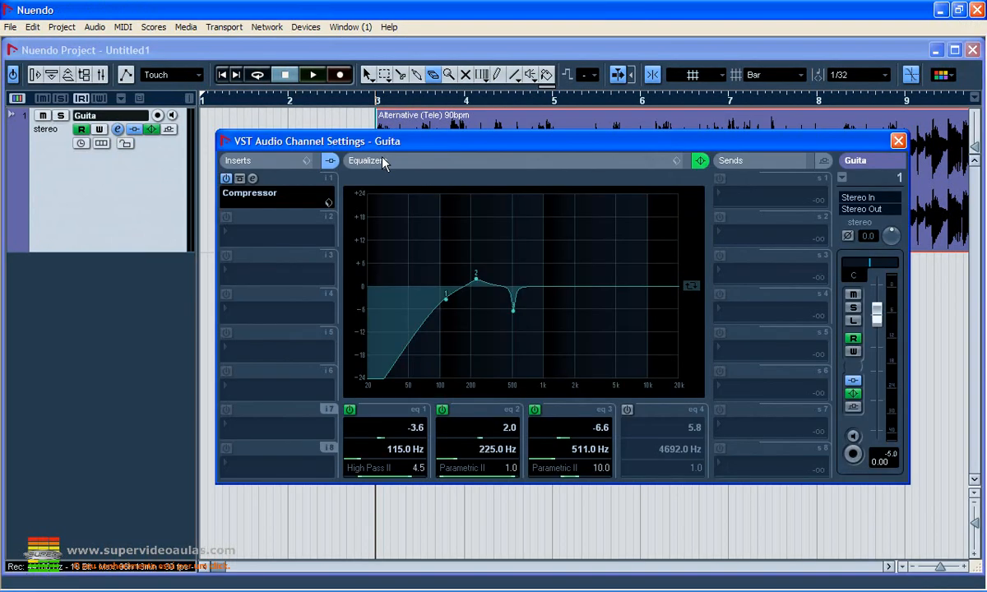
left_click_drag(415, 142, 398, 105)
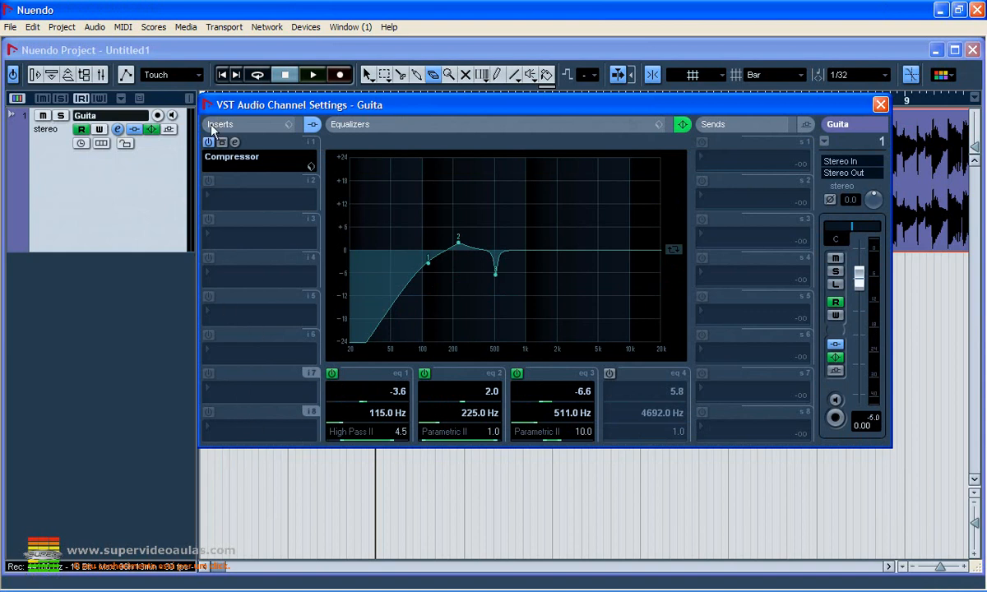
left_click(223, 197)
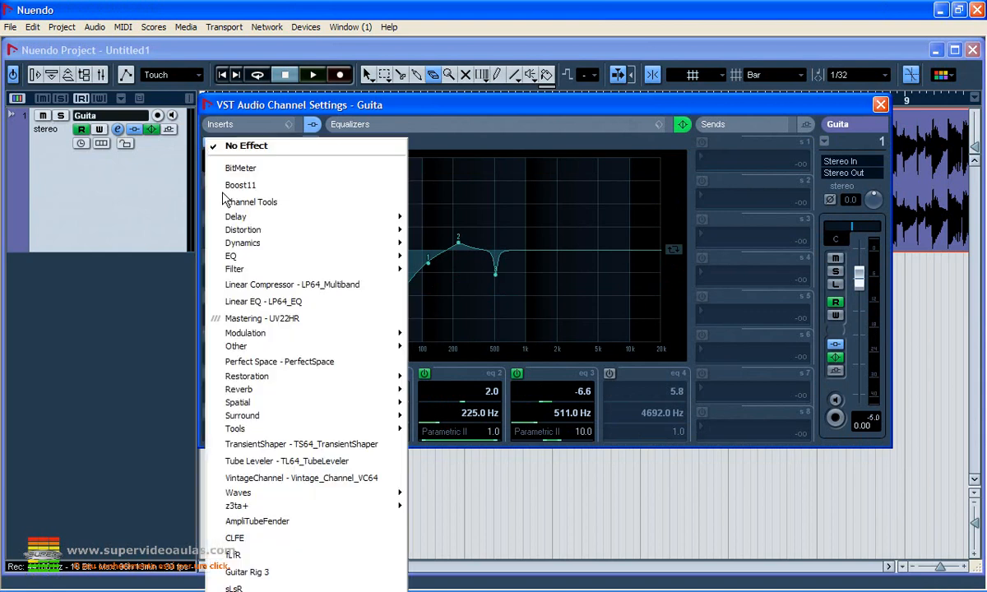
left_click(399, 131)
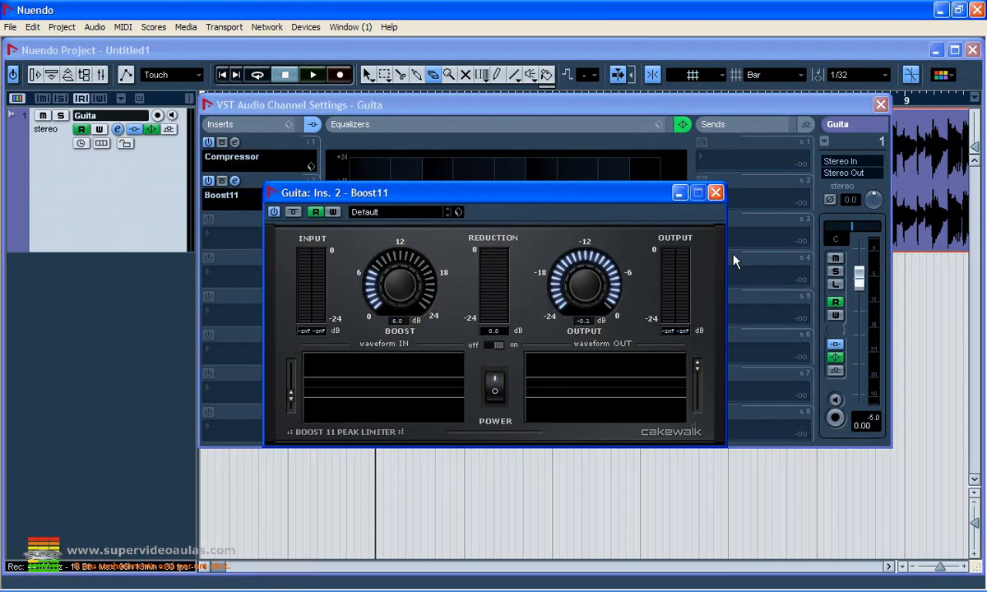
left_click(716, 192)
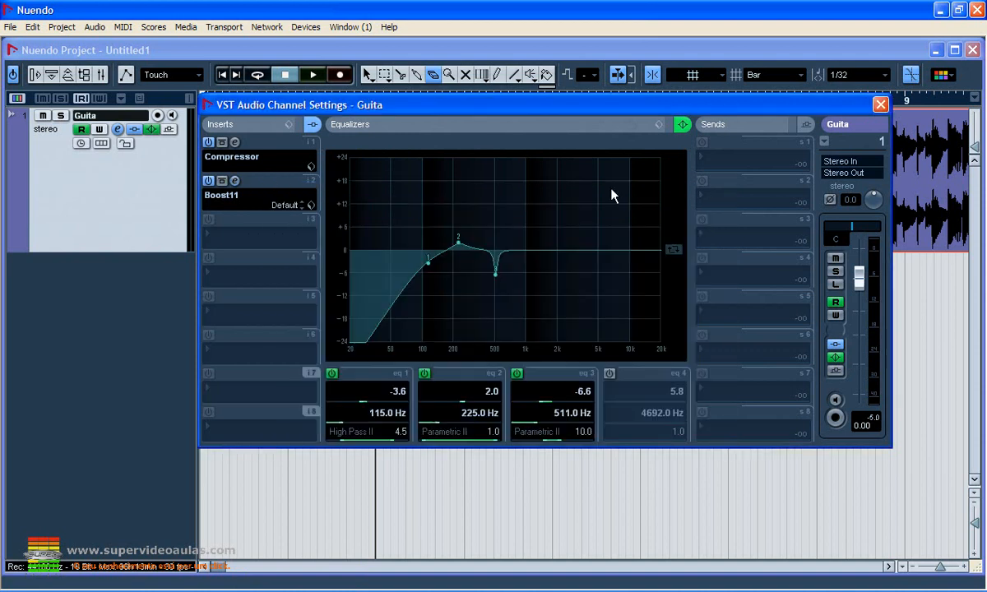
Remove the effects from the first two insert slots of the Guita channel, discarding the Compressor's changes
right_click(227, 197)
left_click(222, 163)
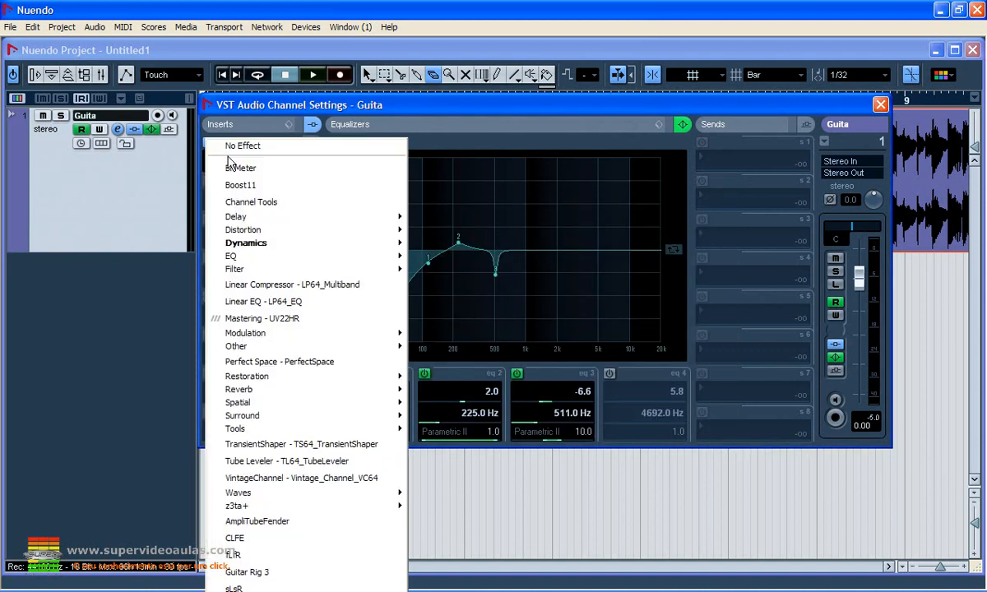
left_click(238, 147)
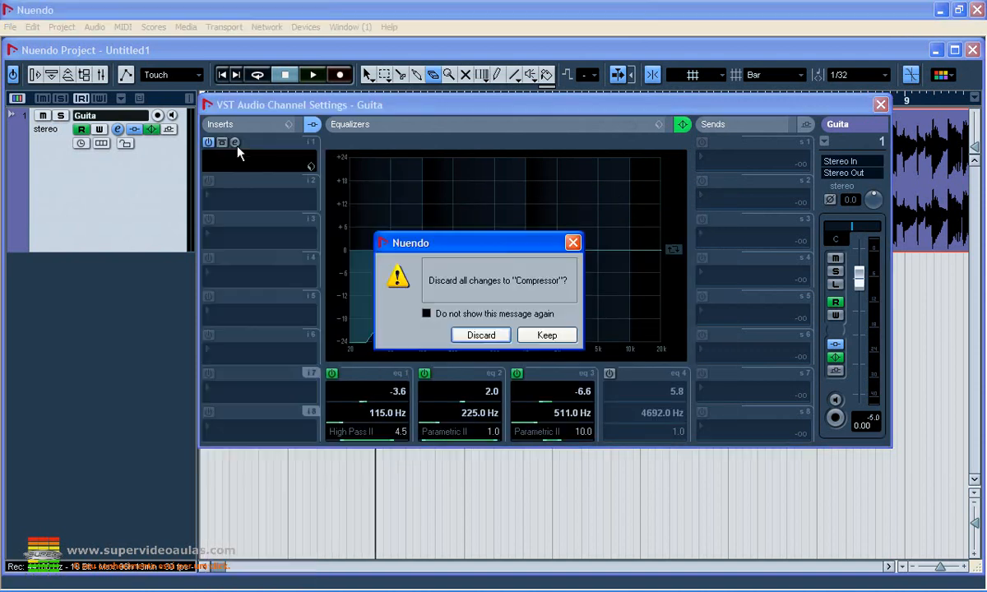
left_click(481, 335)
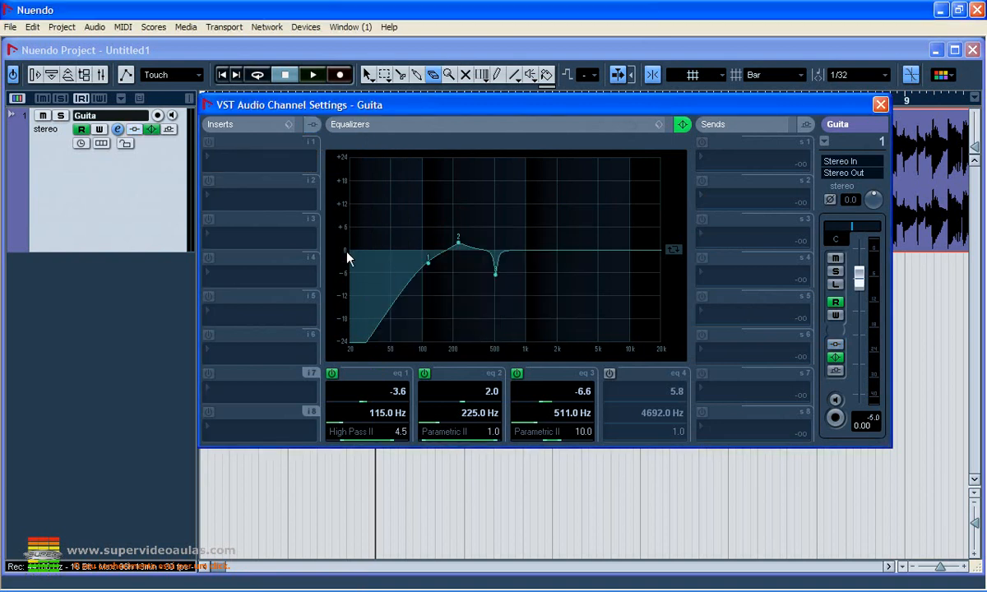
Load the Compressor into the first insert slot, close its window, then open and close its editor again
right_click(264, 167)
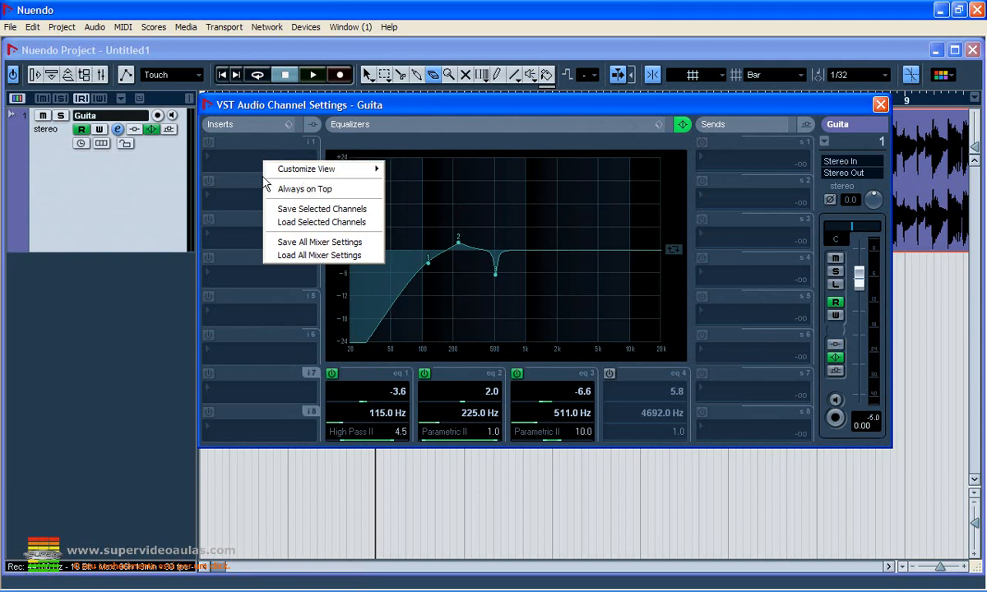
left_click(223, 167)
left_click(223, 167)
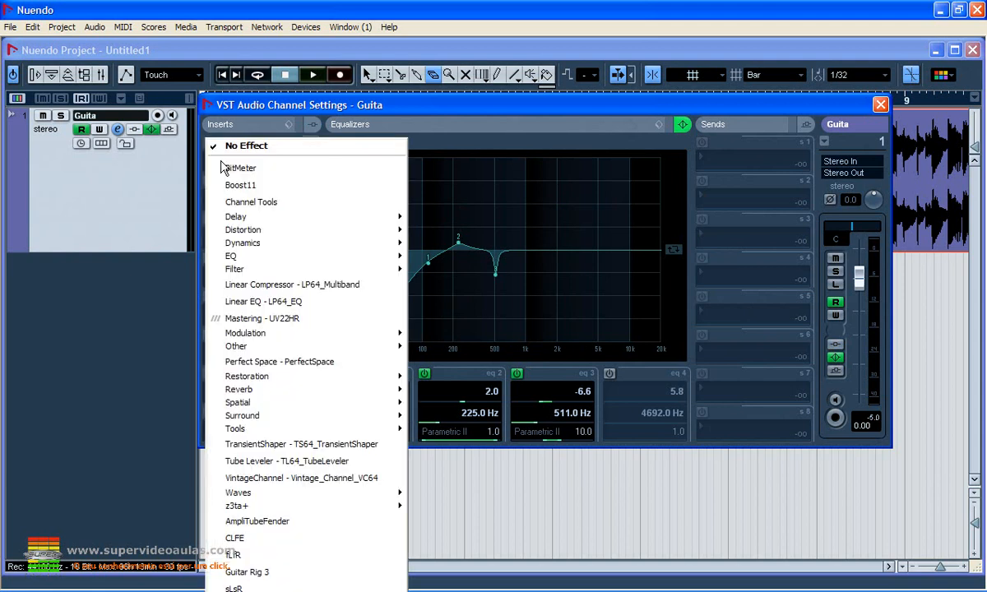
mouse_move(255, 256)
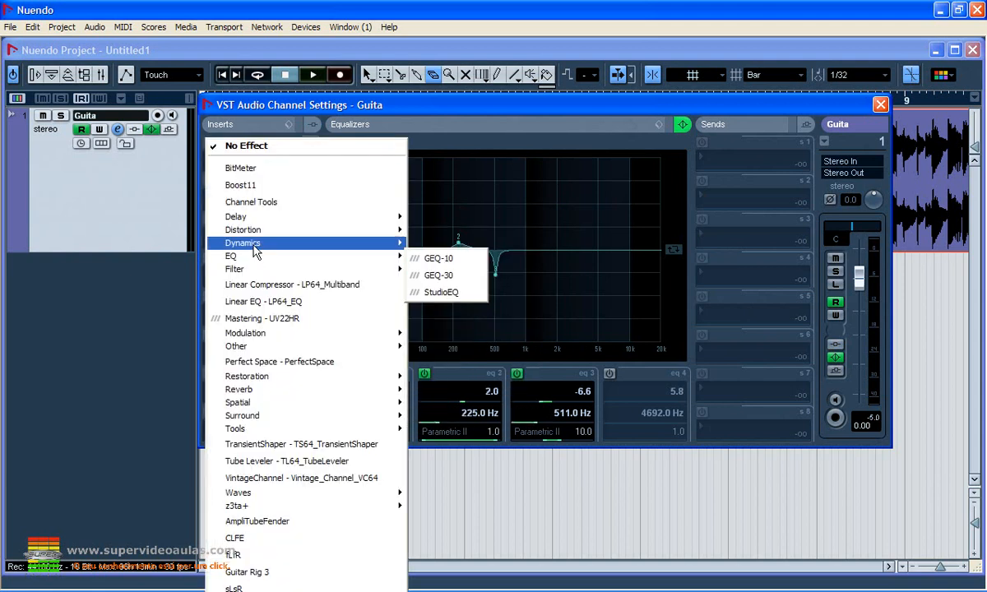
left_click(468, 258)
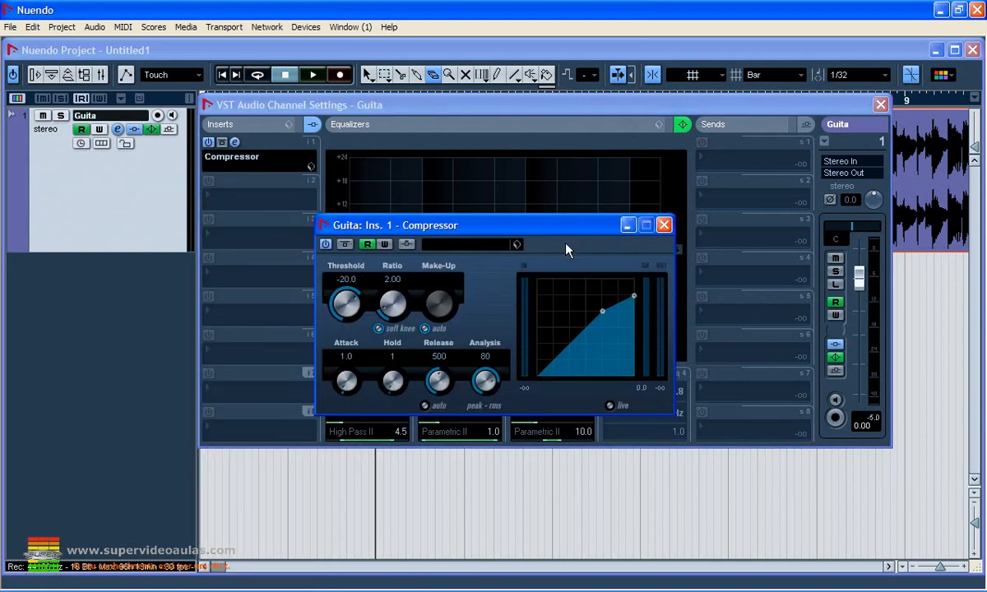
left_click(664, 224)
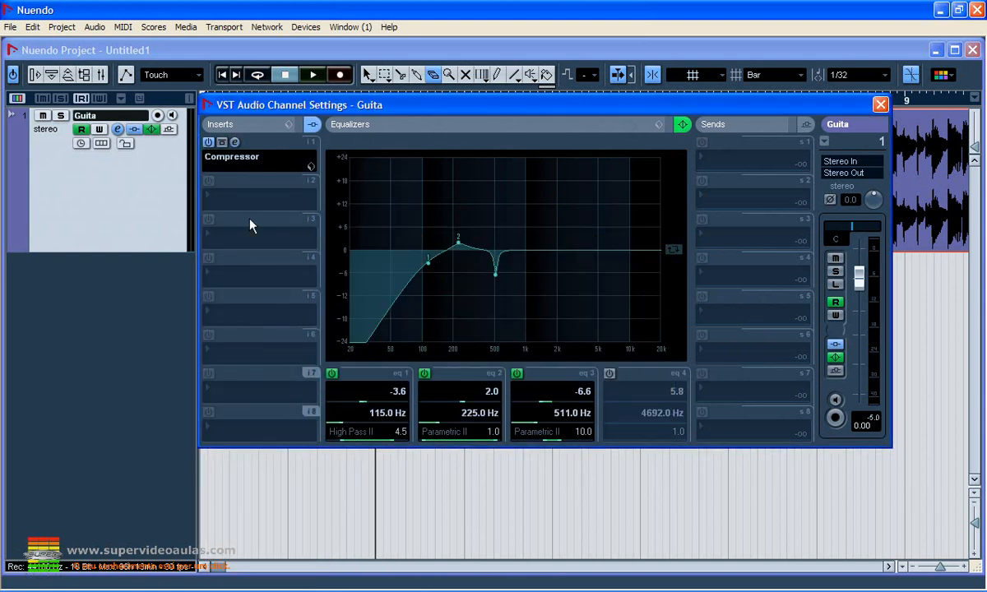
left_click(234, 143)
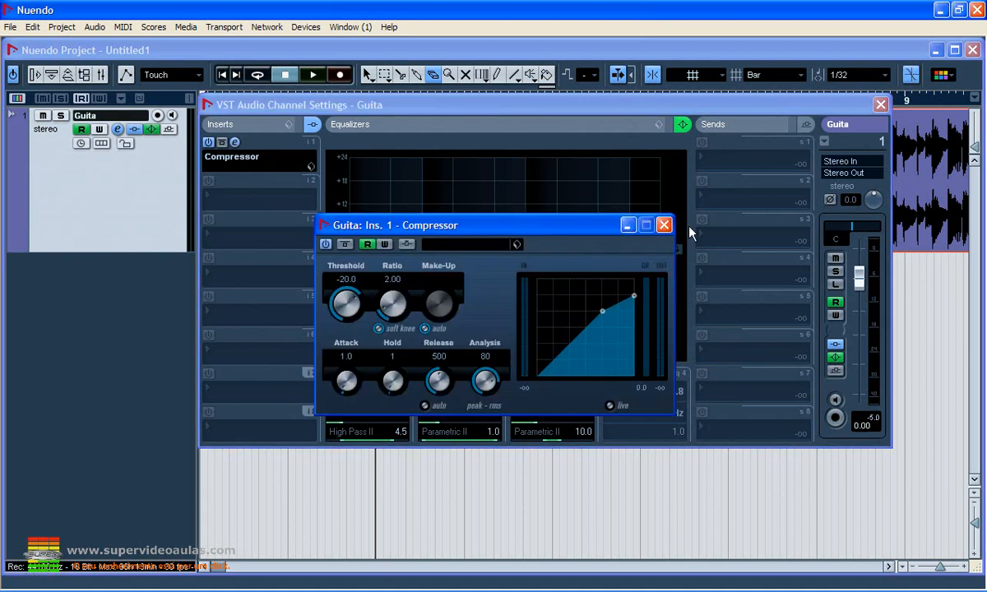
left_click(664, 225)
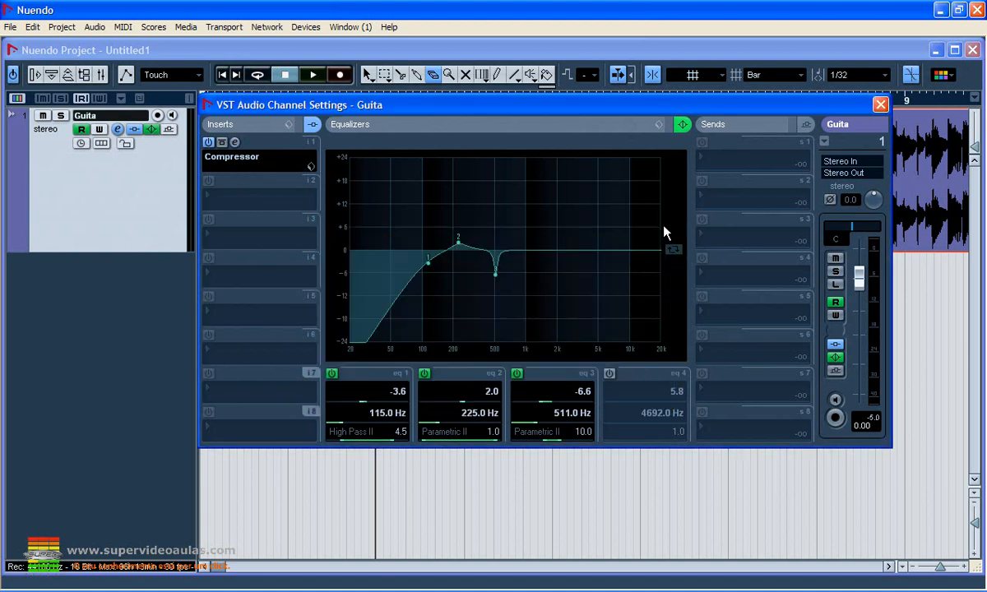
Toggle the Compressor insert's bypass on and off, then deactivate the first insert
left_click(223, 143)
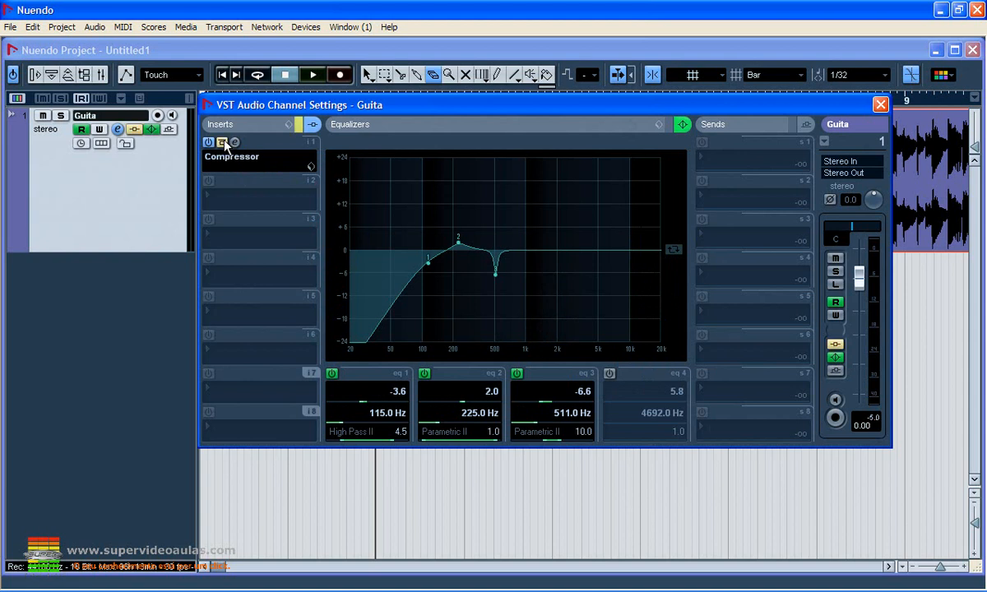
left_click(223, 143)
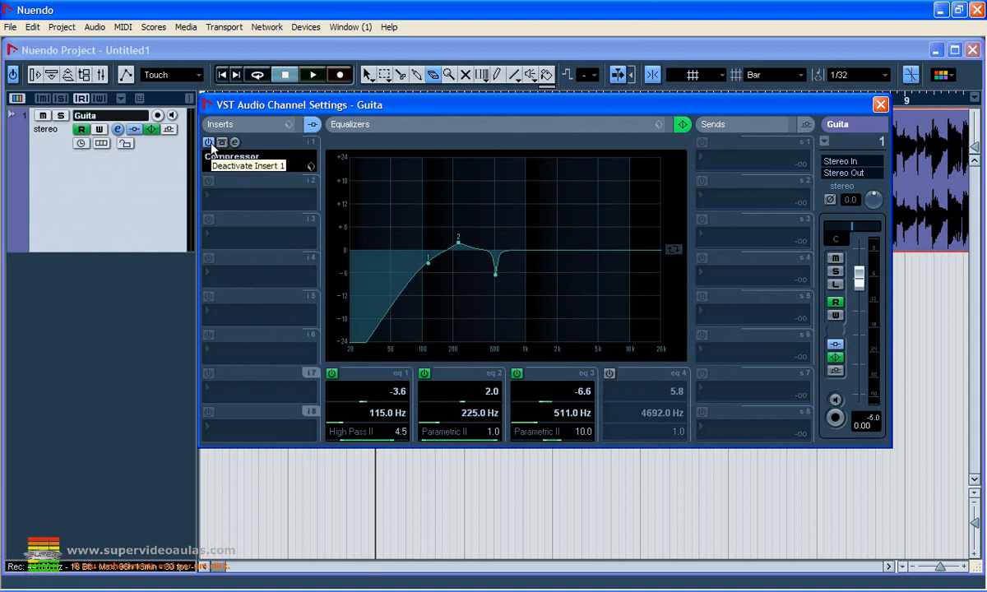
left_click(210, 143)
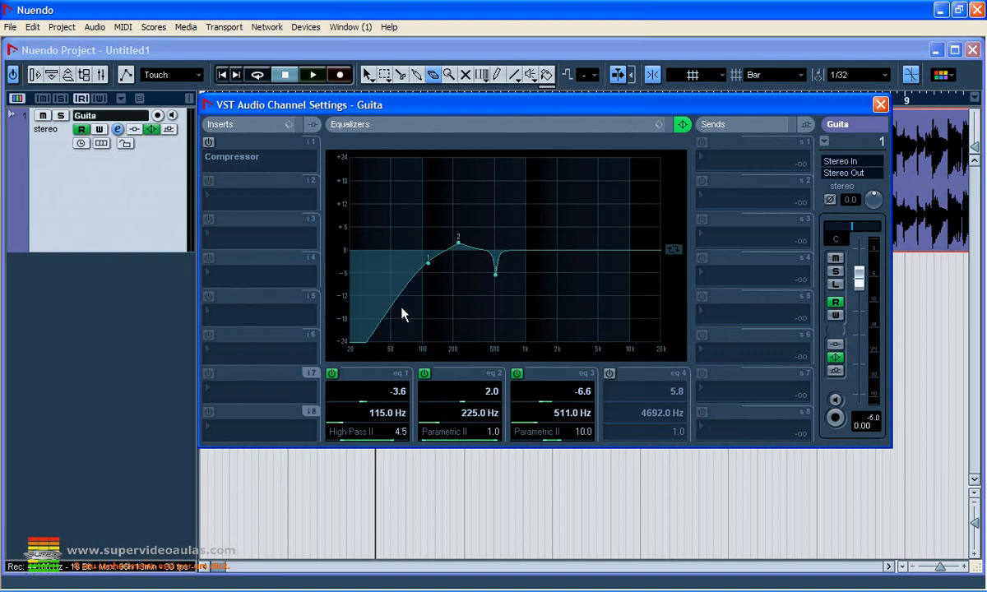
left_click(289, 124)
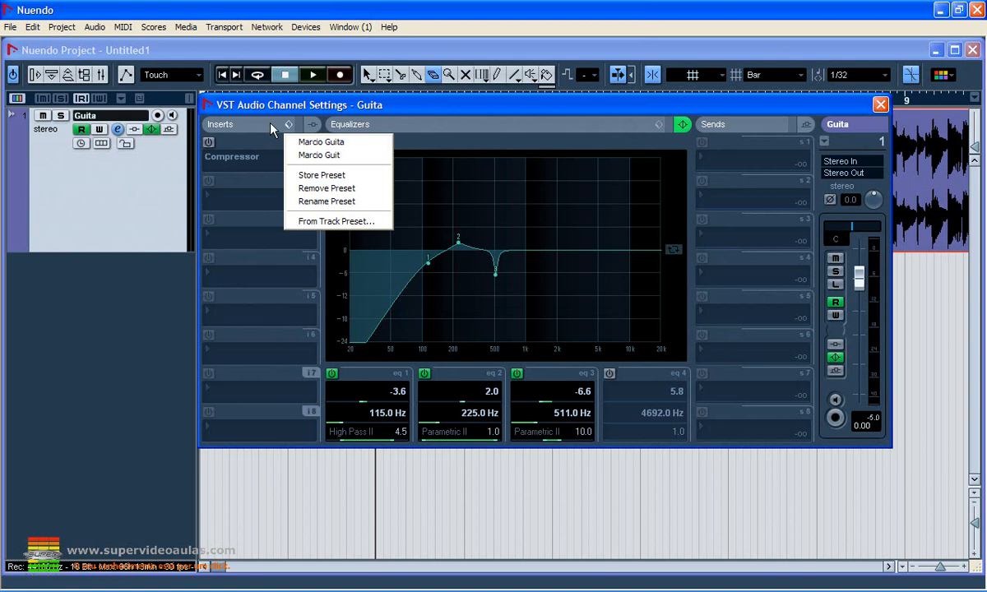
left_click(210, 142)
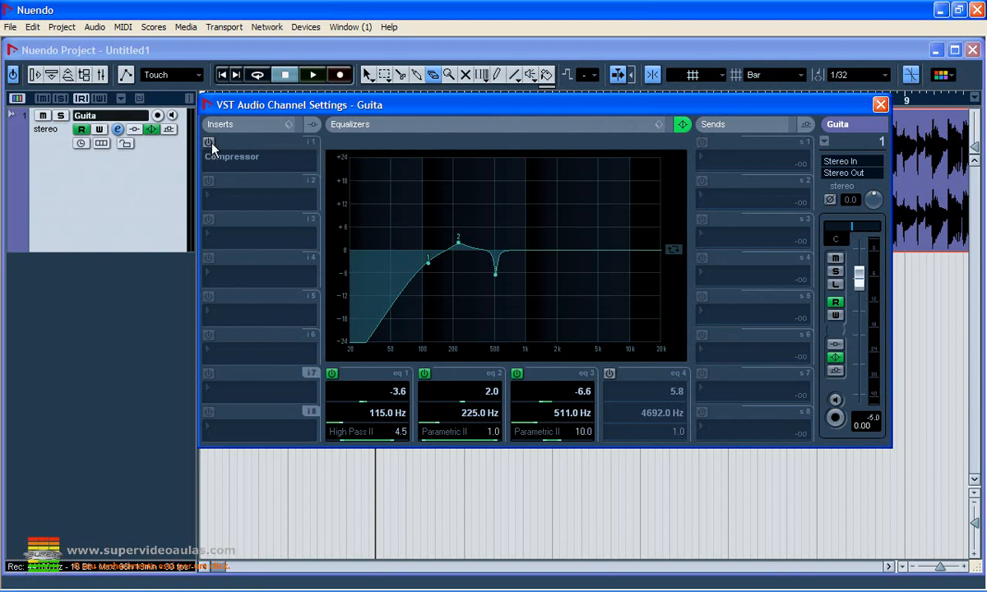
Replace the Compressor in the first insert slot with Boost11, discarding its changes, and minimize the plug-in window
left_click(216, 158)
left_click(229, 190)
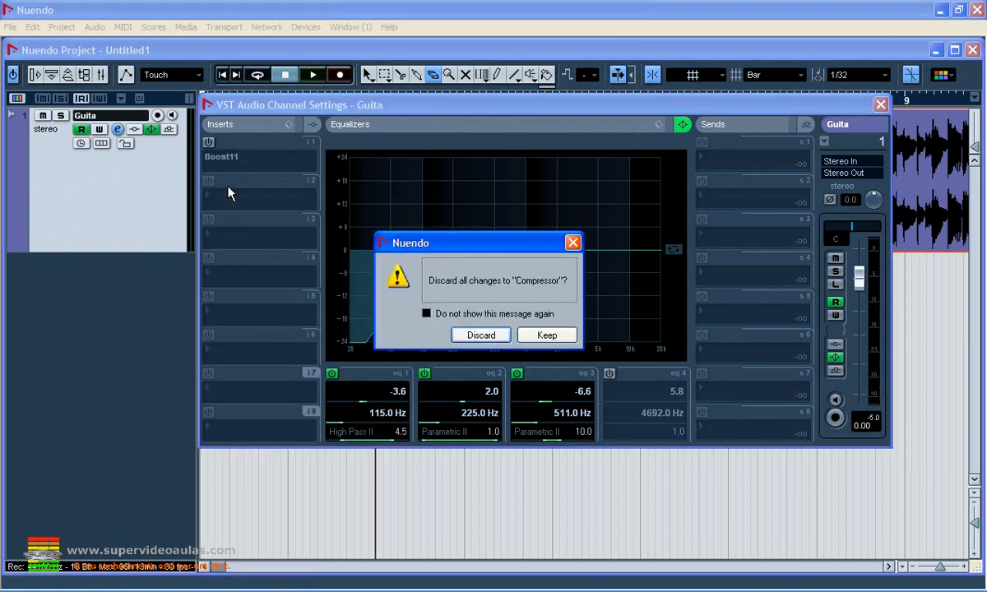
left_click(481, 335)
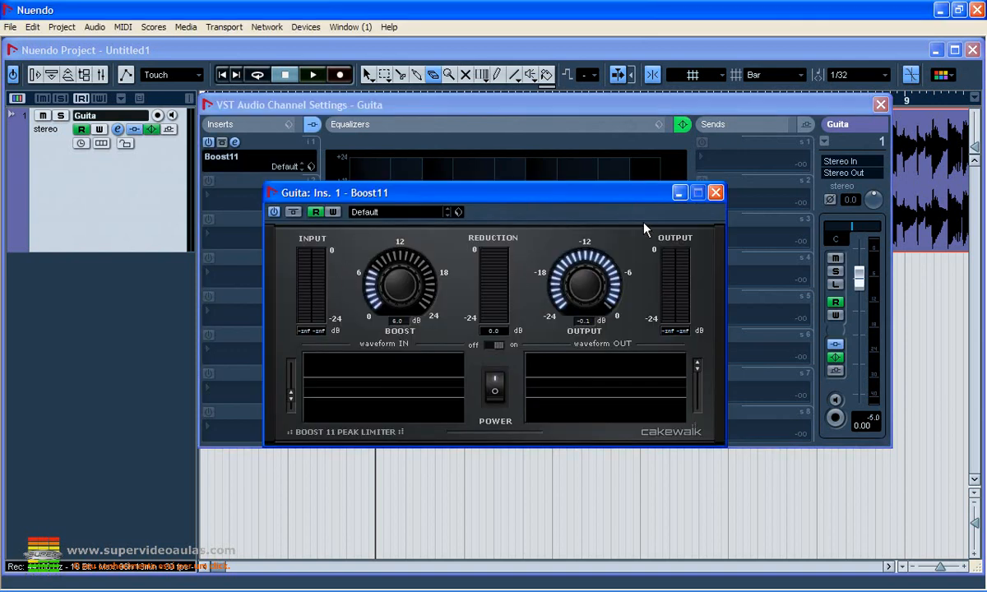
left_click(679, 193)
Load the ModMachine delay into the second insert slot and minimize its plug-in window
right_click(271, 202)
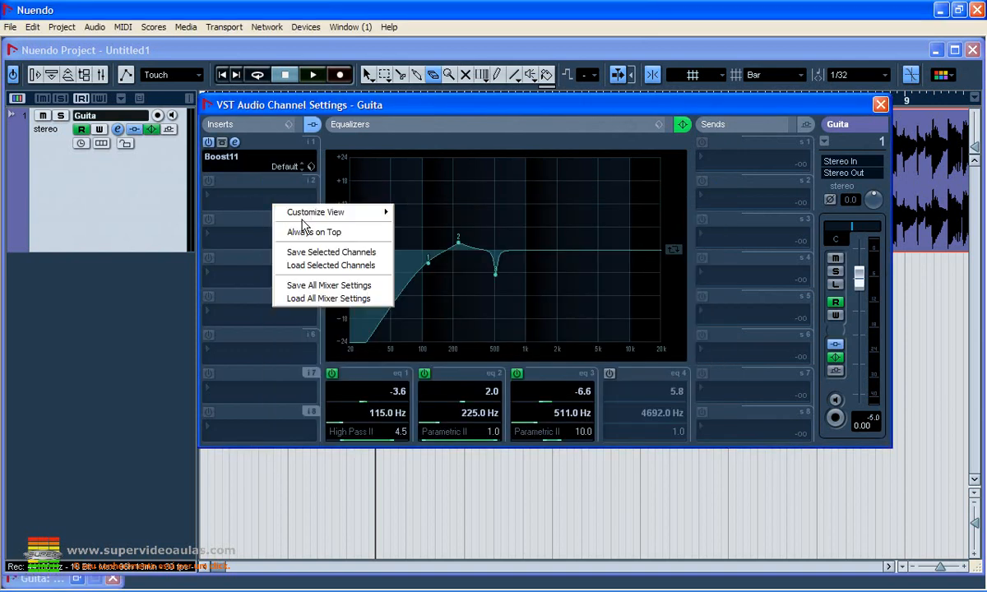
left_click(239, 191)
left_click(244, 195)
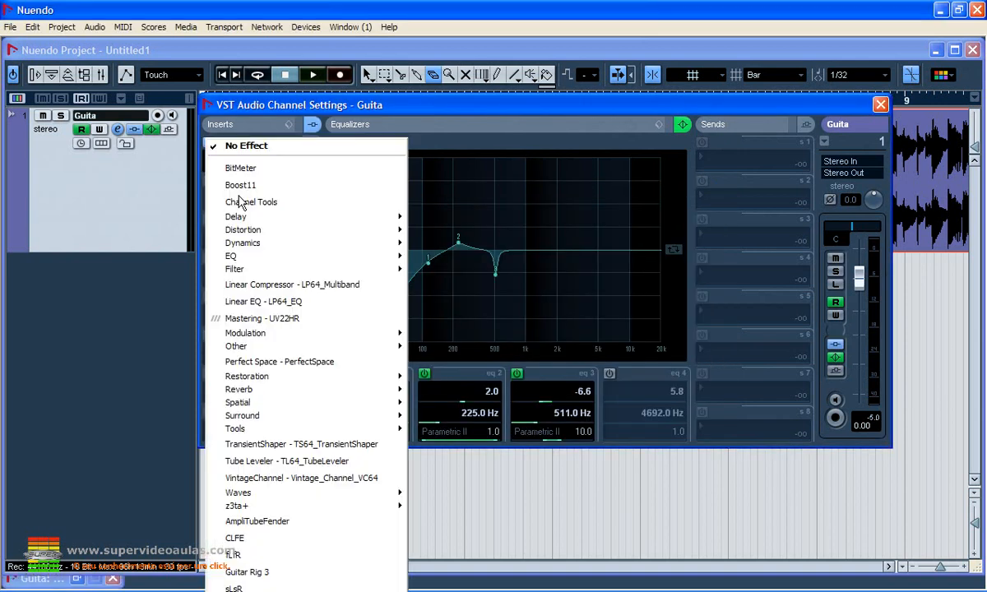
mouse_move(238, 217)
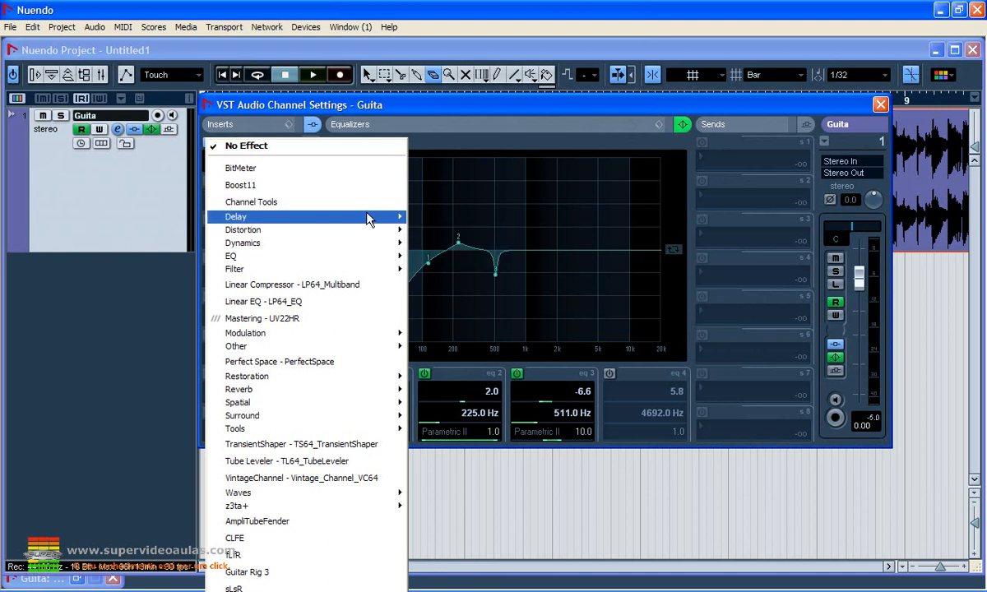
left_click(448, 219)
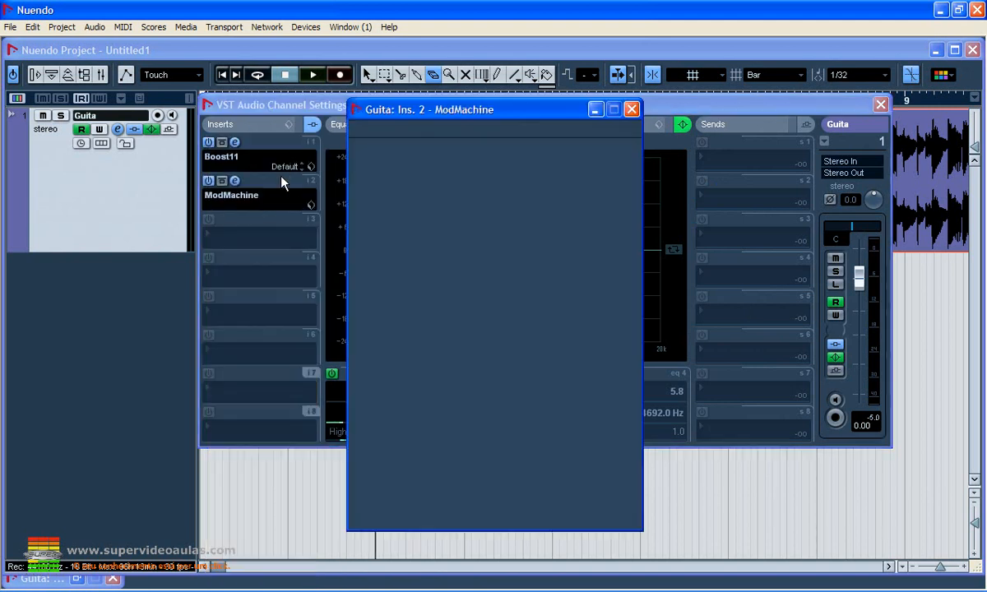
left_click(594, 109)
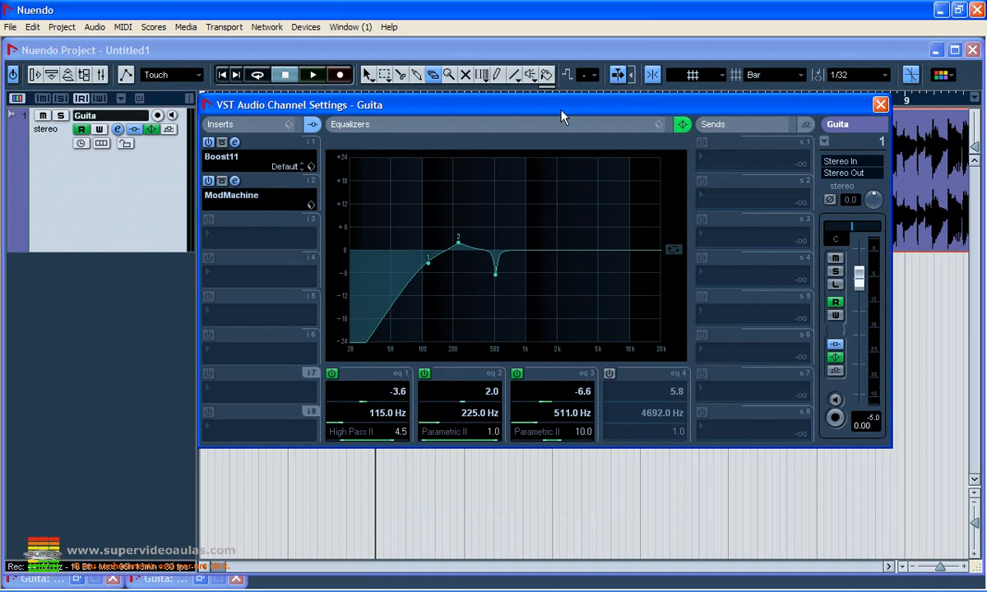
Store the current insert chain as an inserts preset named "Voz principal"
left_click(289, 125)
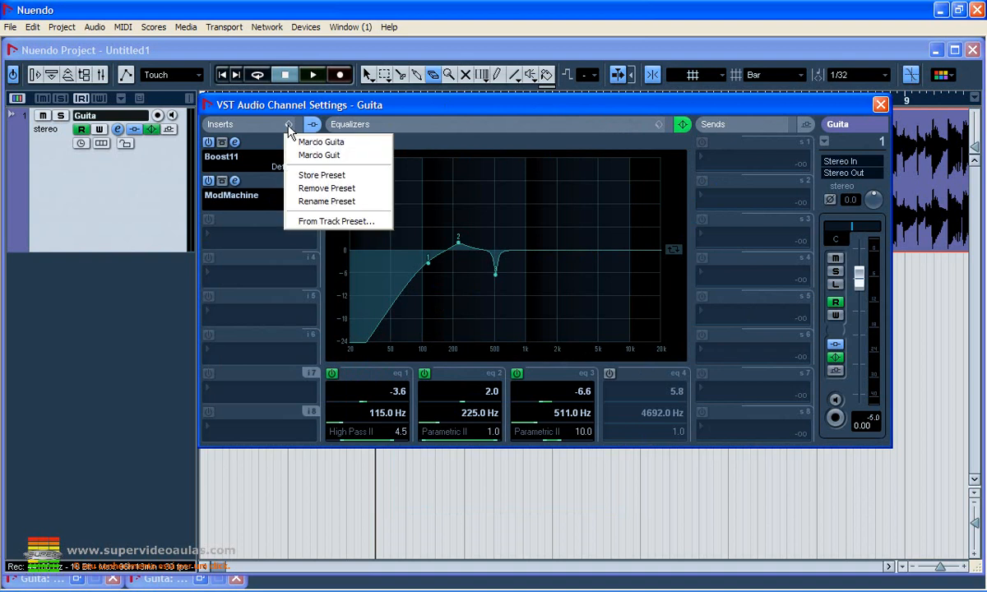
left_click(305, 177)
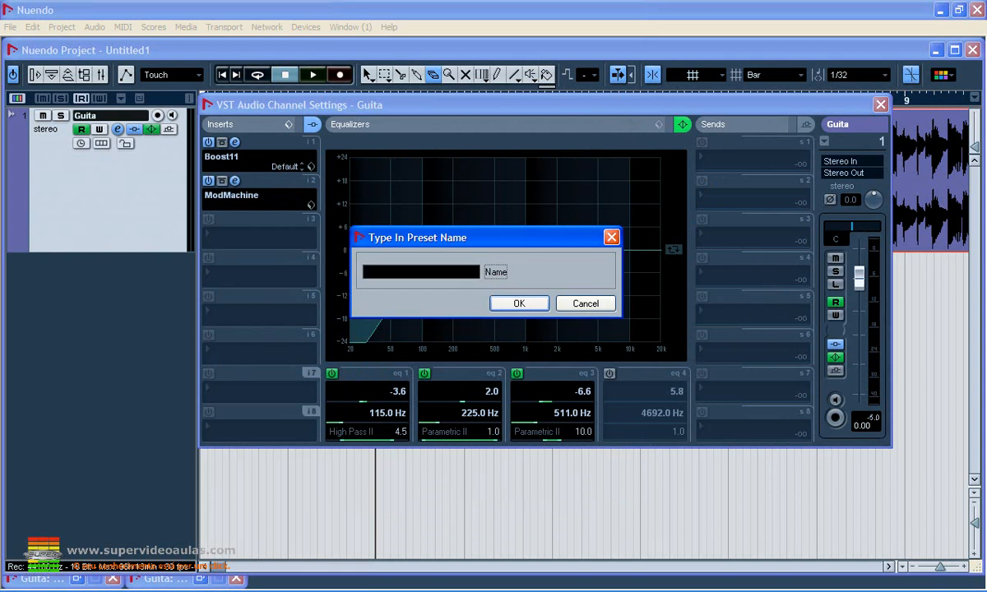
type("Voz principal")
left_click(527, 303)
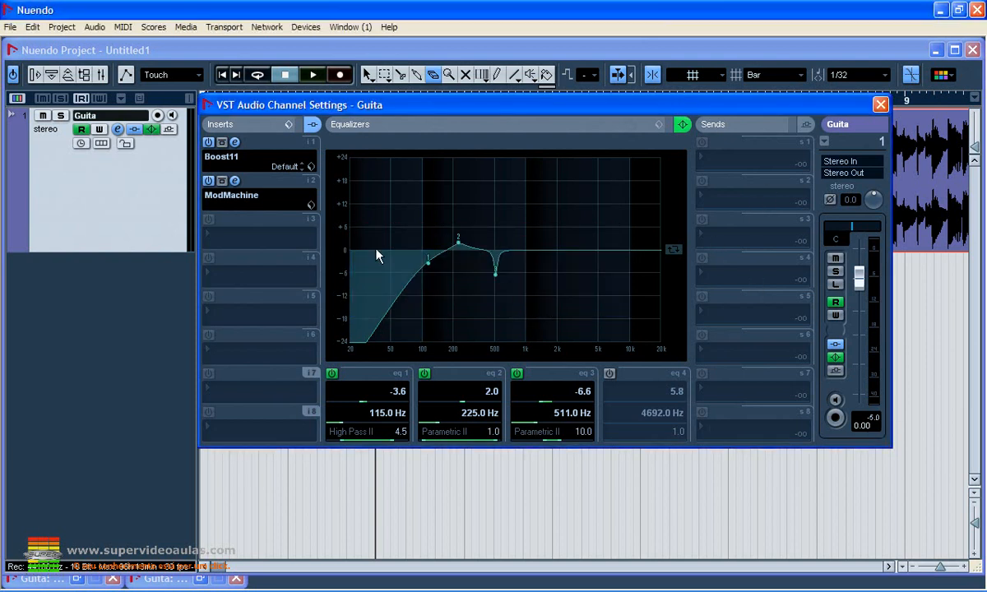
Check the Voz principal entry among the inserts presets, then remove that preset
left_click(289, 125)
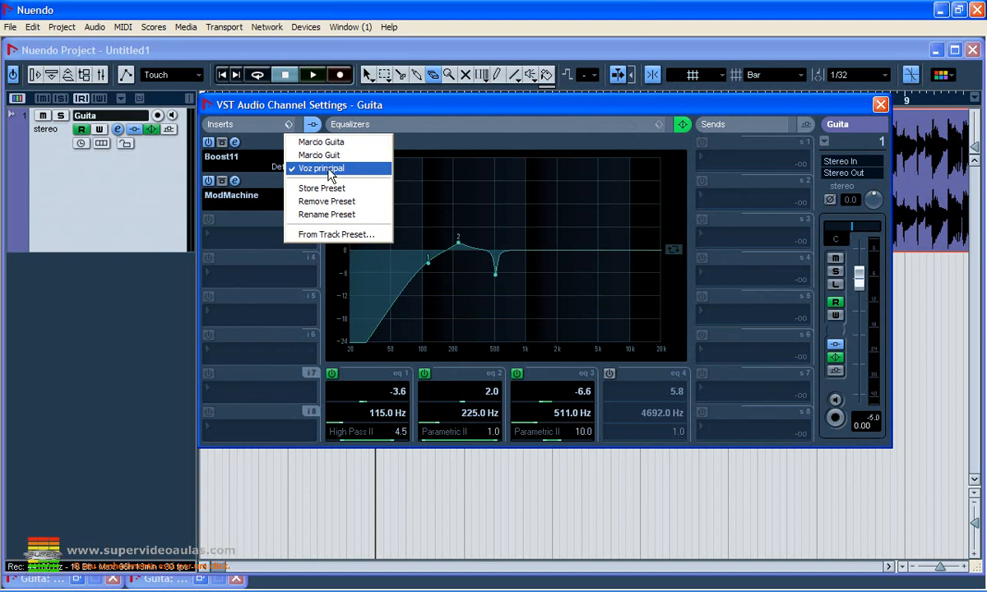
left_click(237, 140)
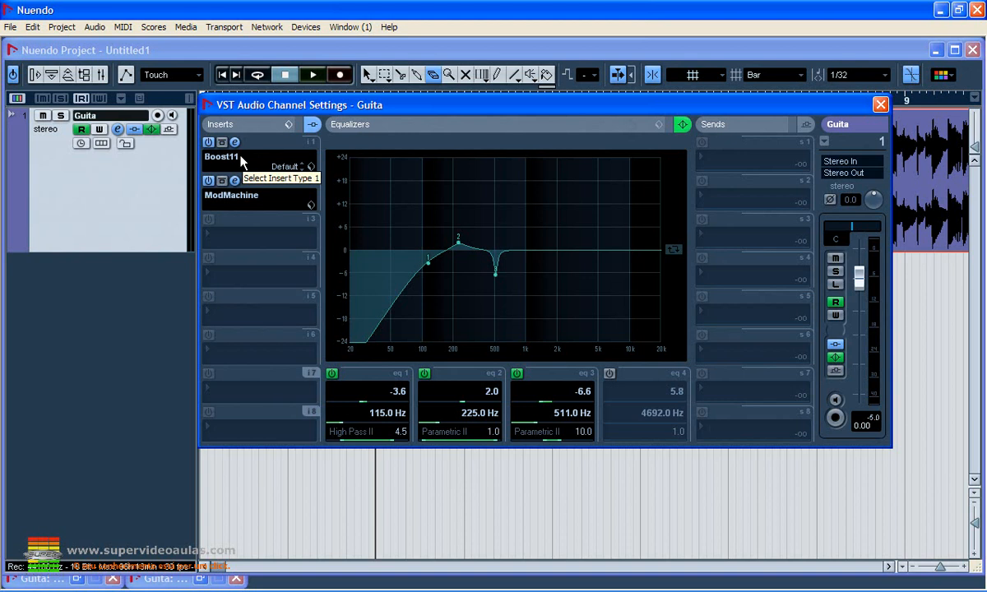
left_click(288, 124)
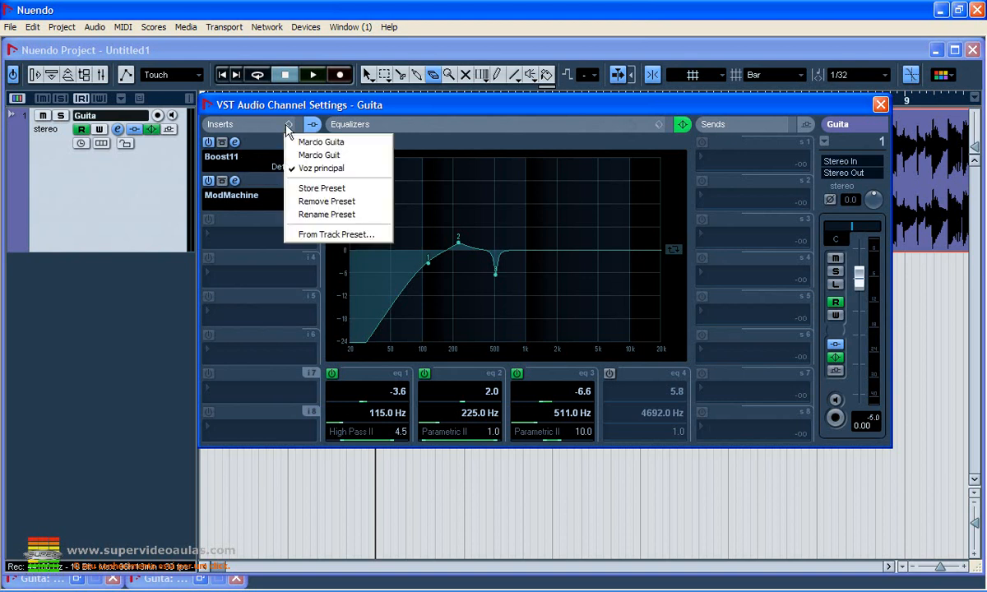
left_click(325, 201)
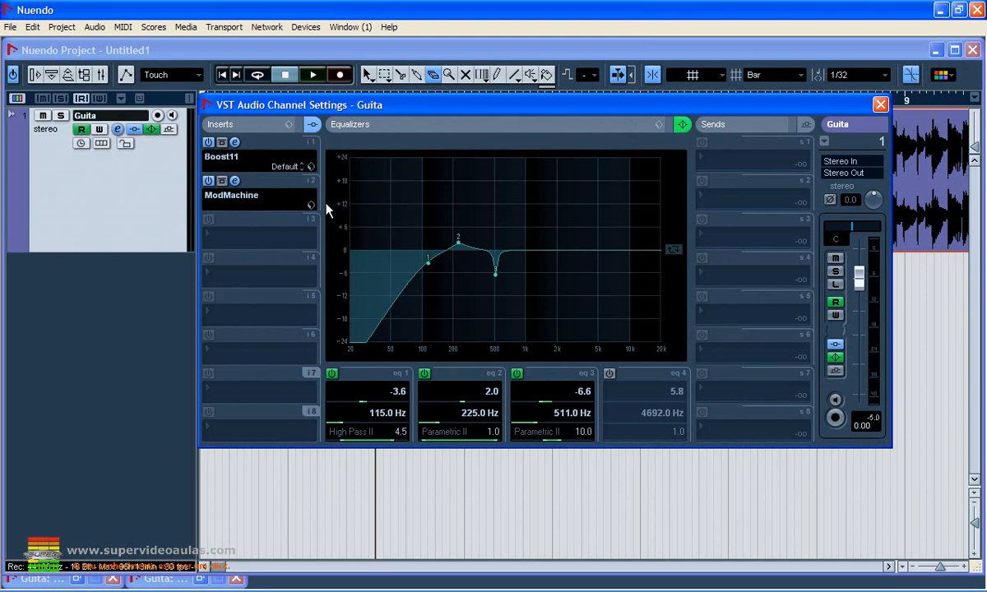
left_click(287, 124)
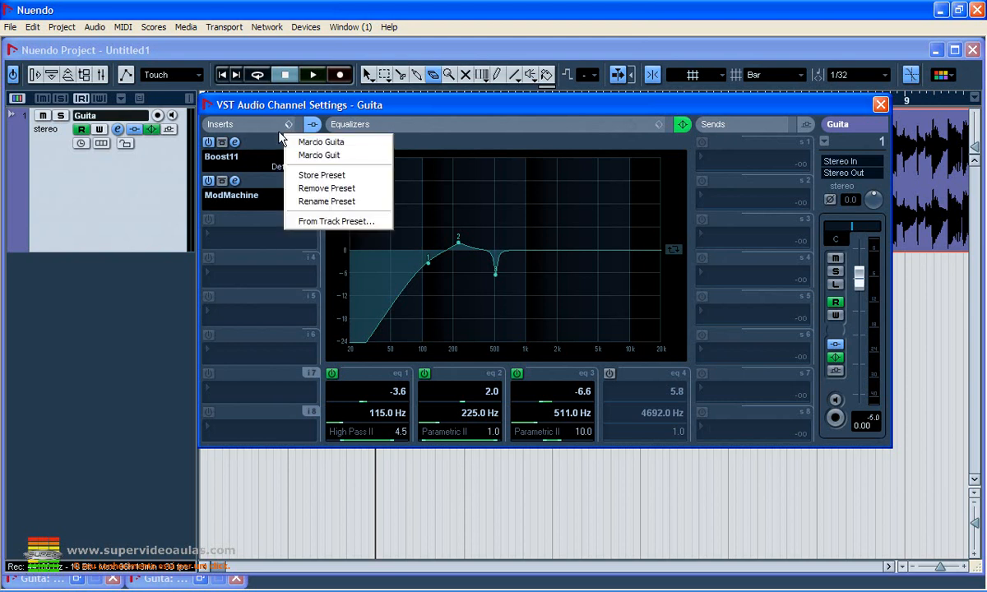
left_click(280, 128)
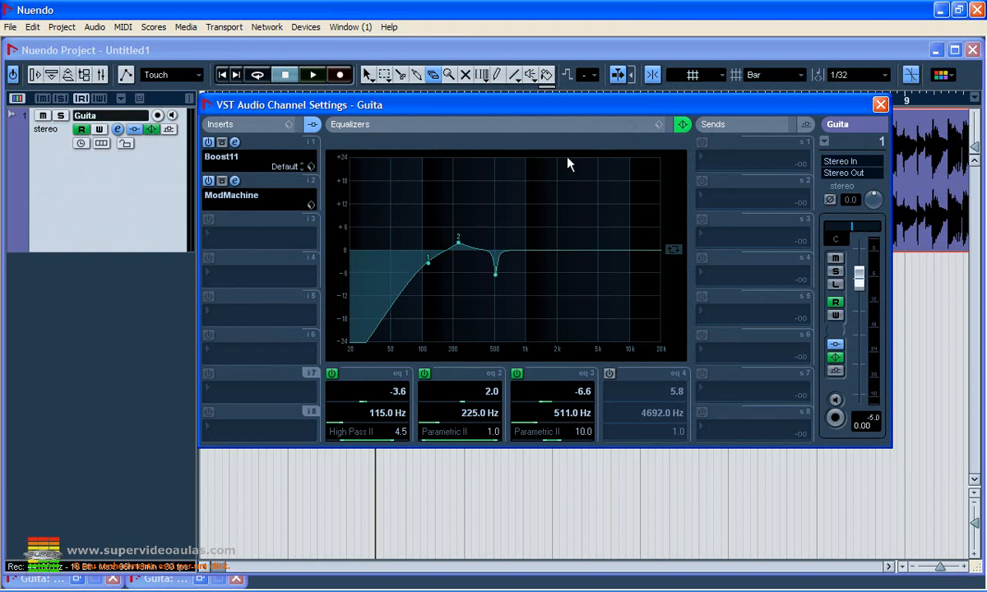
Load the Basic Piano preset into the Guita channel's equalizers
left_click(658, 124)
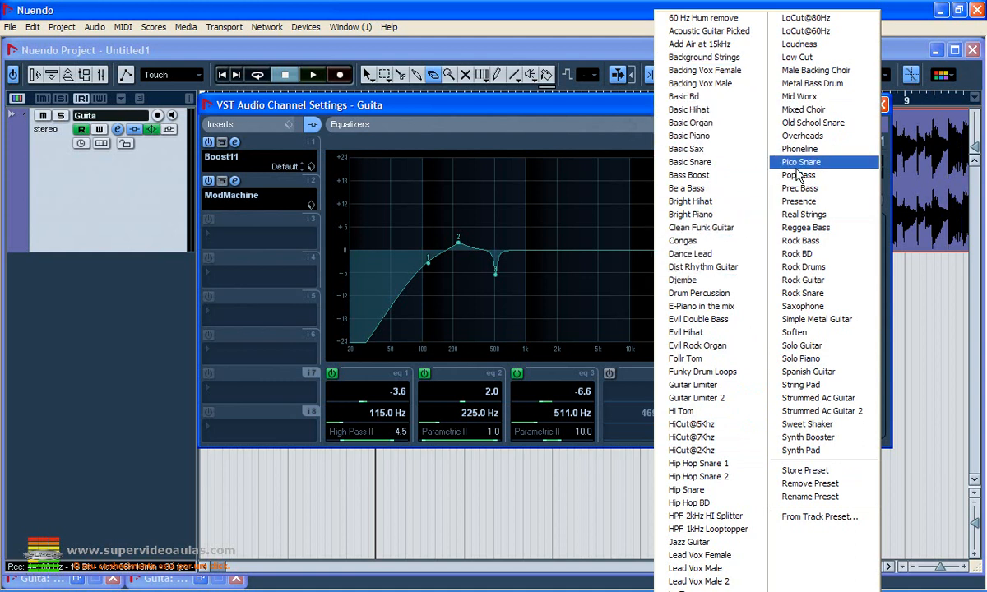
left_click(717, 138)
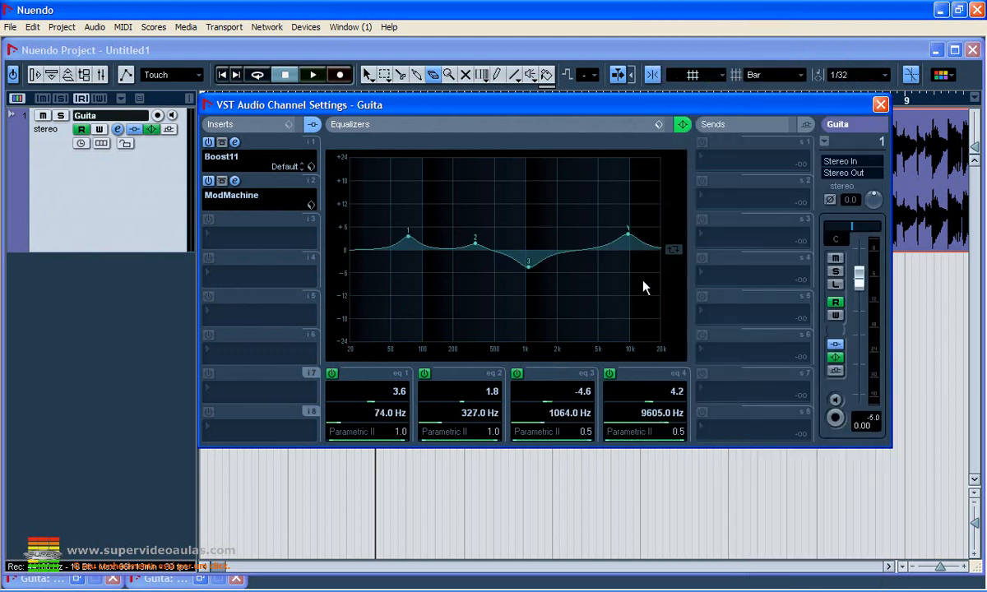
Move EQ band 1 to 3.0 at 55 Hz and band 3 to 3.4 at 1274 Hz, then toggle band 1 off and on
mouse_move(408, 239)
left_mouse_down()
mouse_move(404, 222)
mouse_move(401, 243)
mouse_move(377, 242)
mouse_move(389, 233)
mouse_move(397, 241)
left_mouse_up()
left_click_drag(529, 266, 538, 238)
left_click(332, 374)
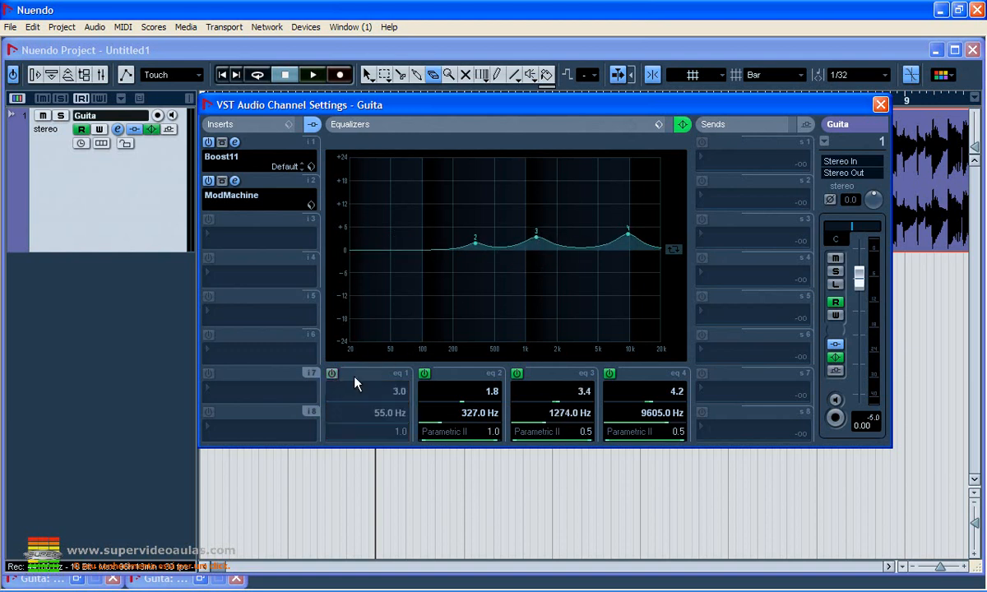
left_click(333, 375)
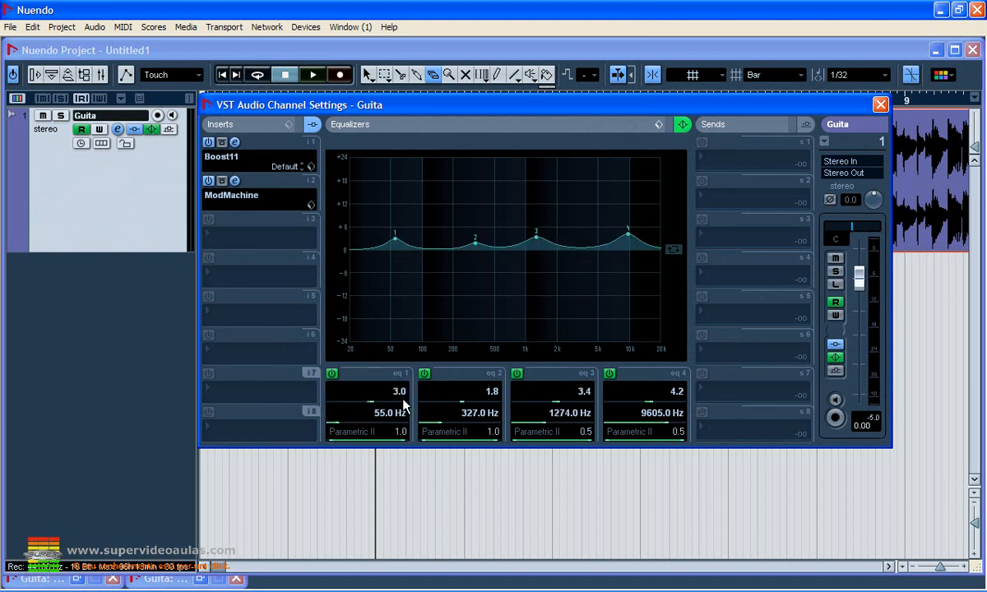
Toggle EQ bands 1 and 2 of the Guita channel off and back on
left_click(333, 377)
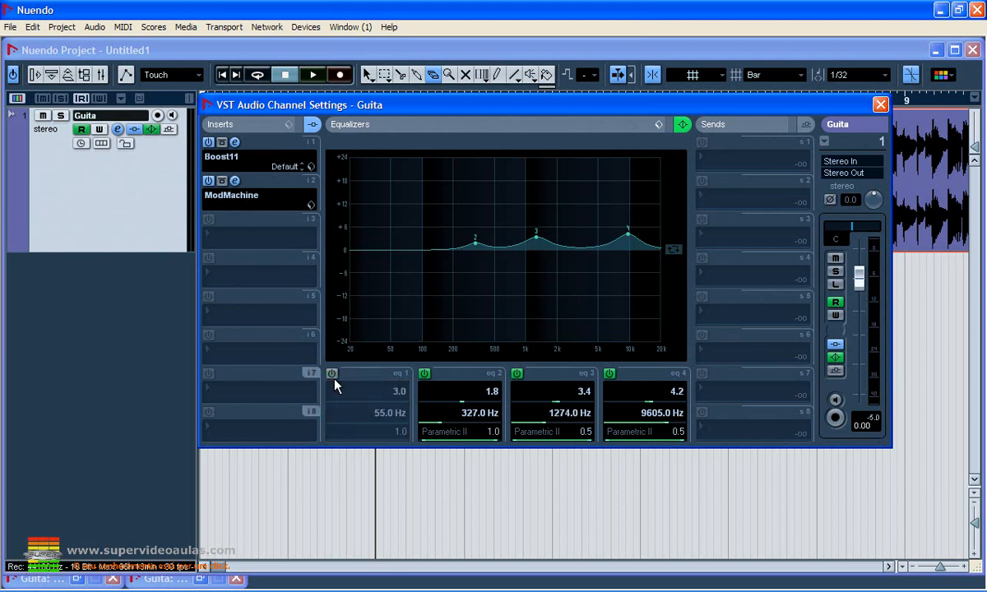
left_click(332, 375)
left_click(424, 376)
left_click(424, 375)
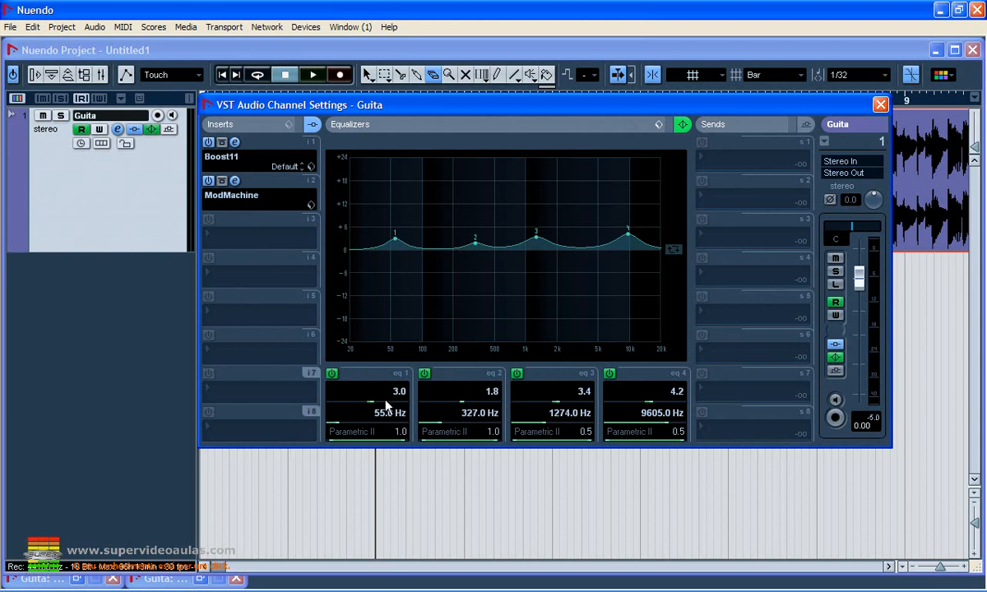
Set EQ band 1 to a gain of -3.8 at 149.1 Hz with a Q of 1.9
mouse_move(375, 405)
left_mouse_down()
mouse_move(337, 403)
mouse_move(363, 397)
left_mouse_up()
left_click_drag(333, 430, 350, 407)
mouse_move(392, 433)
left_mouse_down()
mouse_move(406, 434)
mouse_move(375, 434)
mouse_move(408, 432)
left_mouse_up()
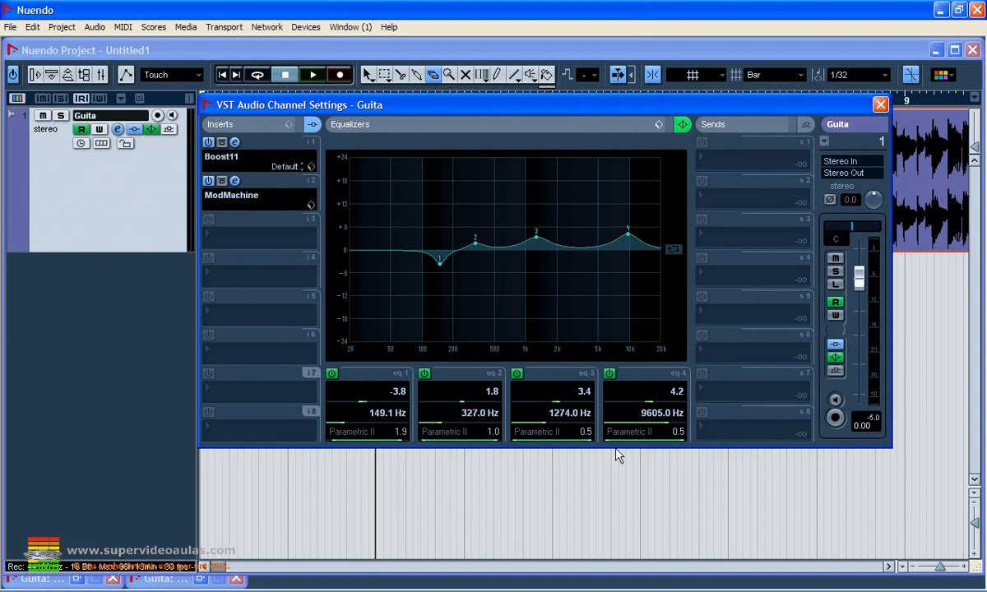
Invert the equalizer curve and restore it several times, ending with the original curve
left_click(672, 248)
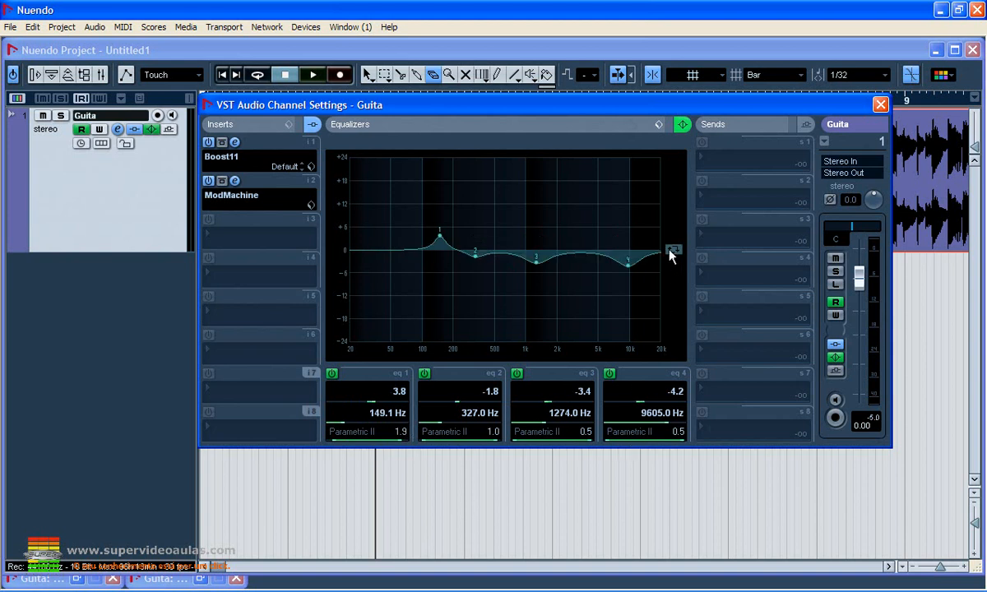
left_click(673, 248)
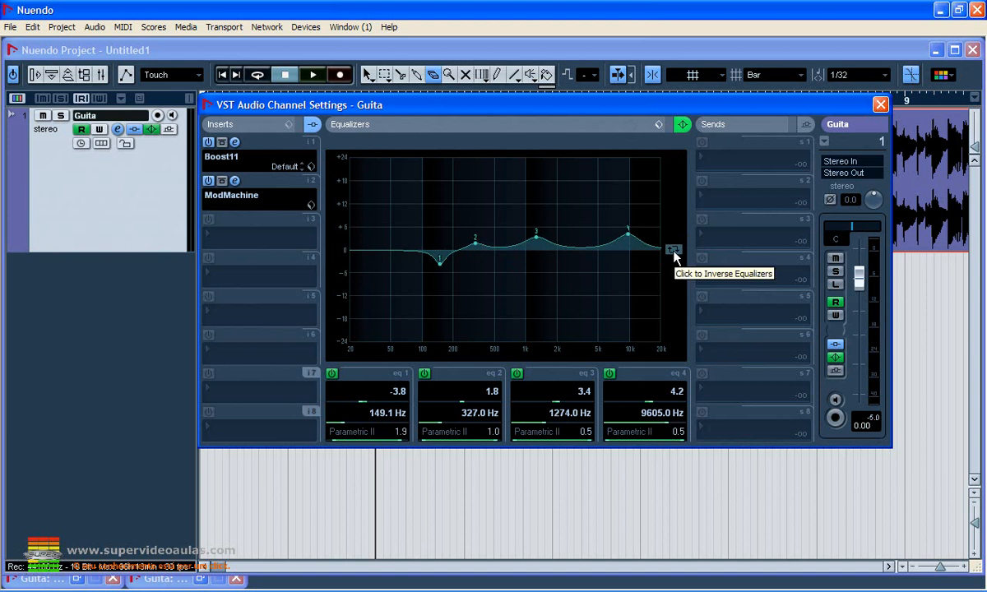
left_click(674, 252)
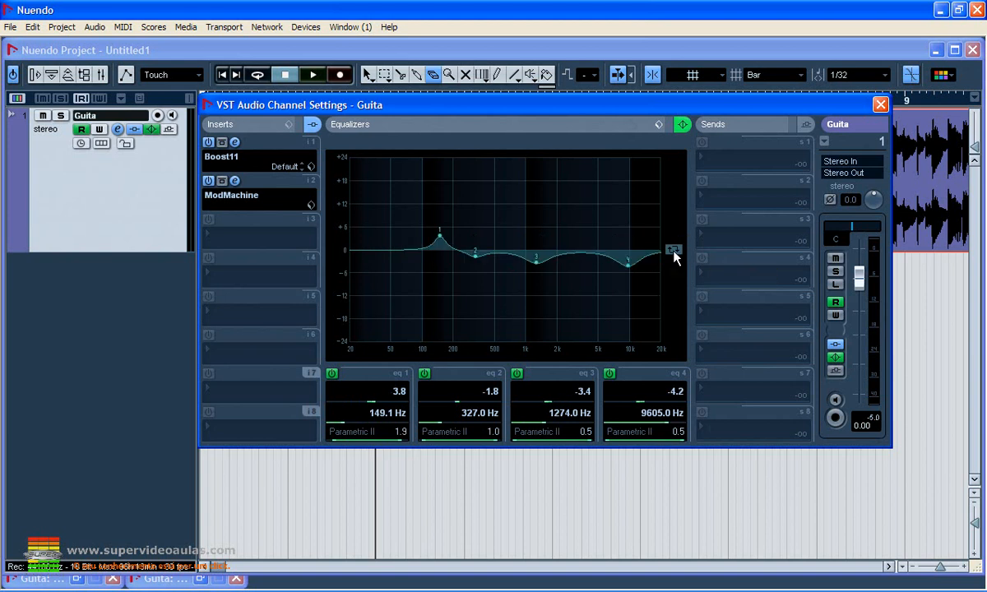
left_click(673, 251)
left_click(673, 251)
left_click(672, 252)
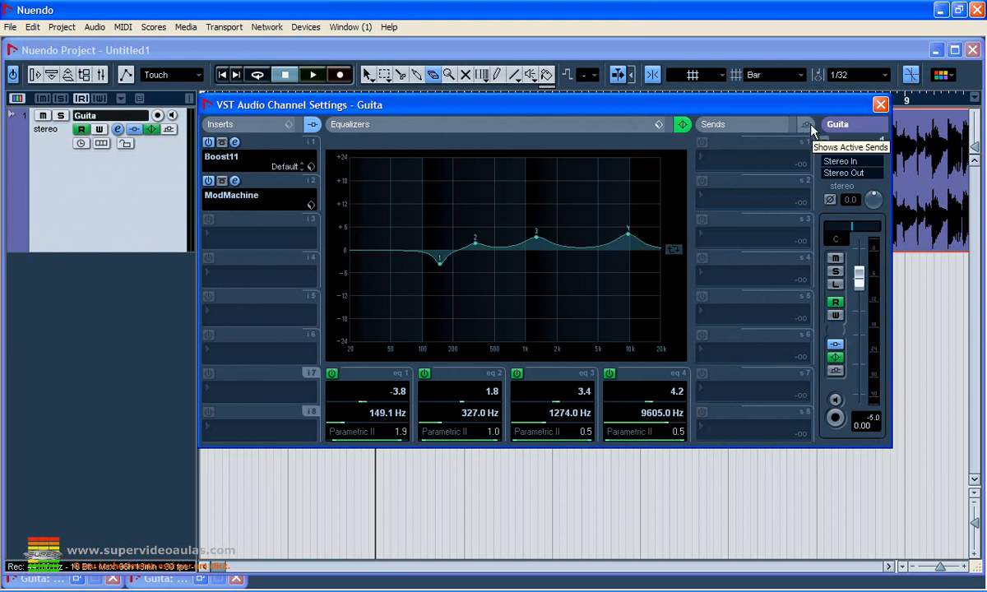
Check the available bus destinations for the first send slot without assigning one
left_click(736, 170)
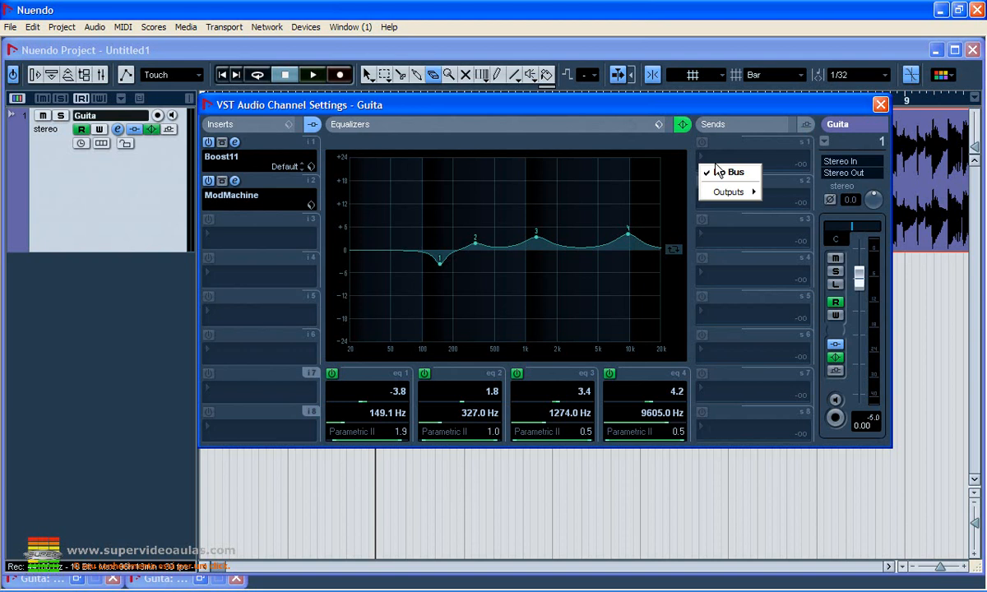
left_click(771, 167)
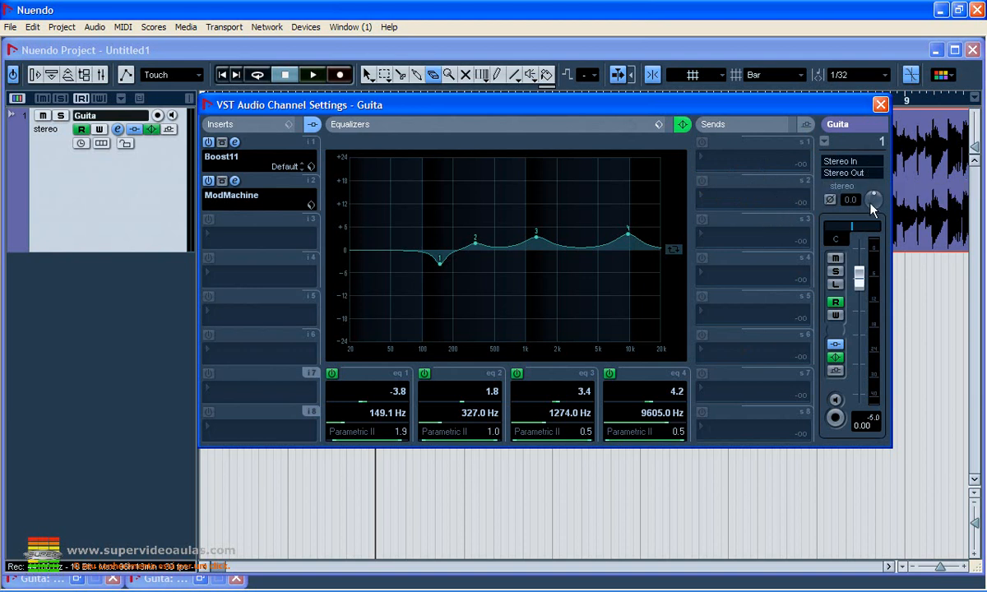
Lower the Guita channel fader to -0.67 and try an input gain of 4.0 during playback, returning the gain to 0.0
left_click(829, 199)
left_click_drag(859, 282, 860, 287)
mouse_move(873, 204)
left_mouse_down()
mouse_move(881, 203)
mouse_move(879, 216)
left_mouse_up()
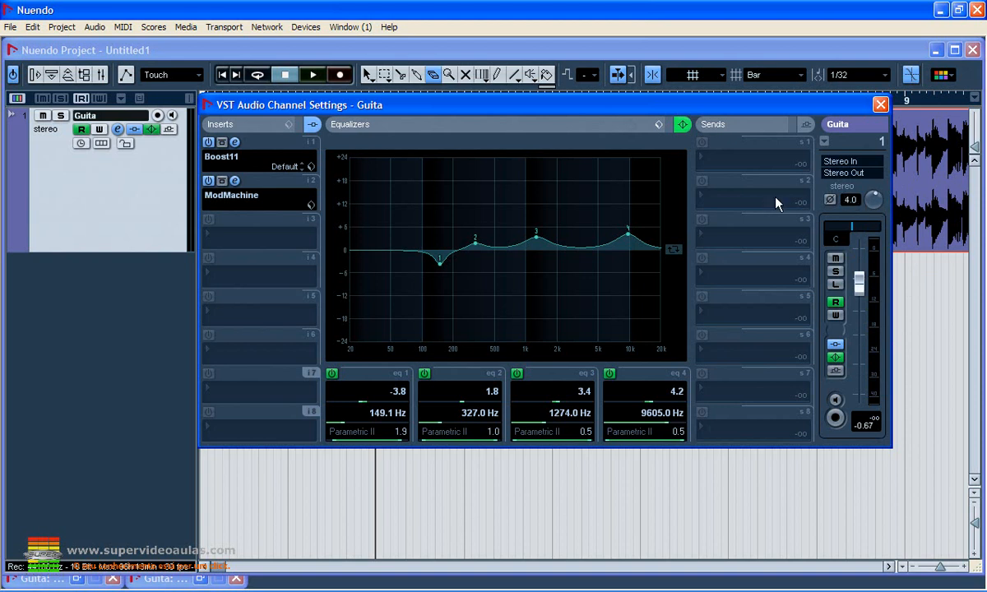
key("space")
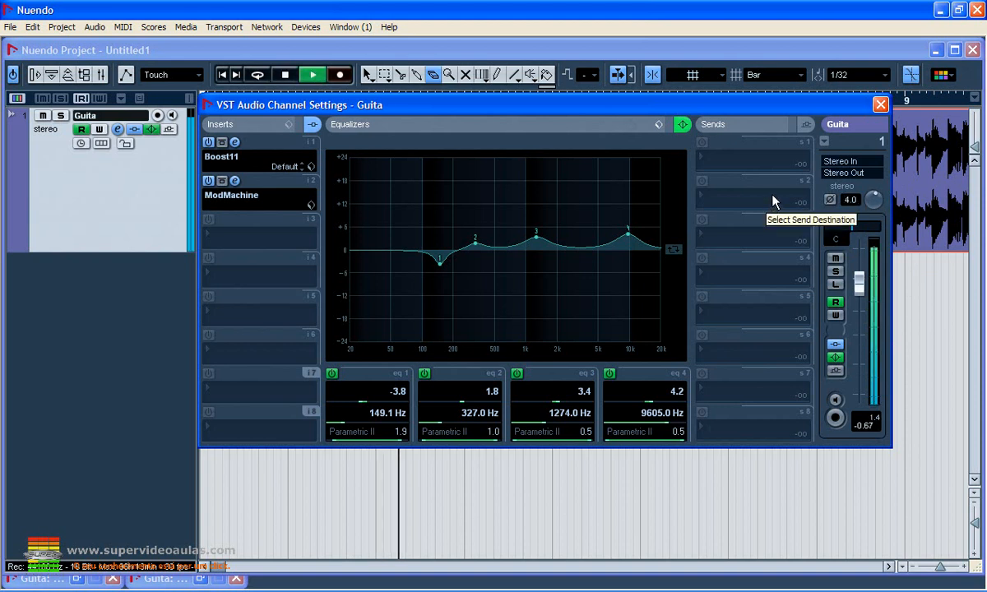
left_click_drag(873, 202, 862, 169)
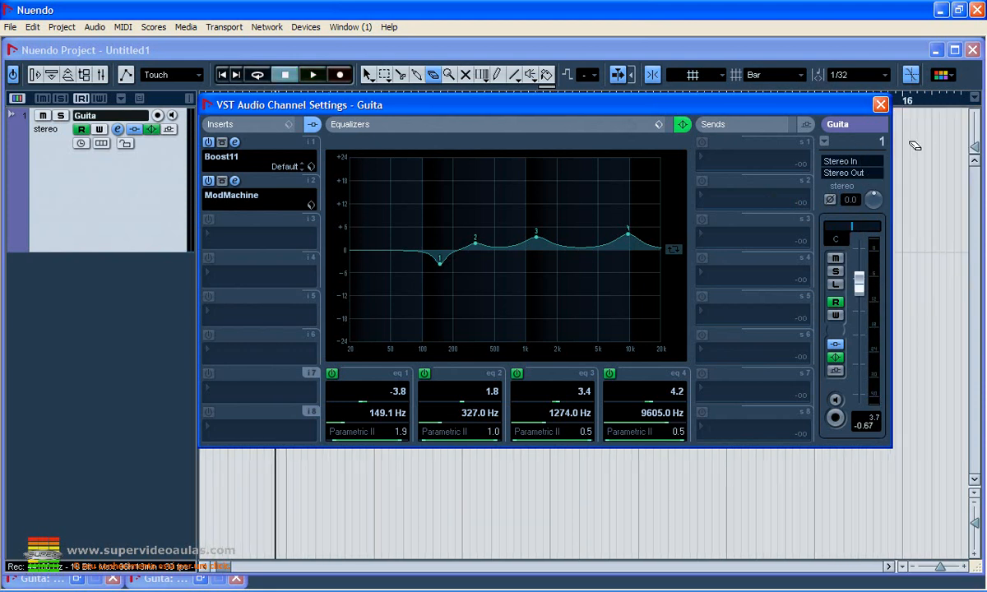
Switch off the Boost11 and ModMachine inserts and audition the channel's panning during playback, ending at centre
left_click_drag(854, 233, 850, 232)
left_click(208, 142)
left_click(209, 180)
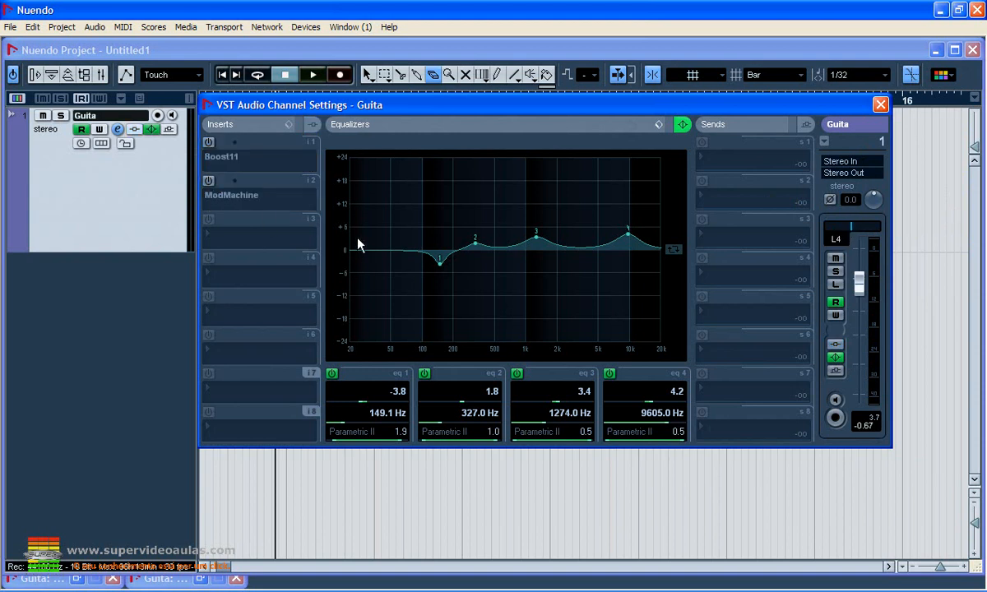
key("space")
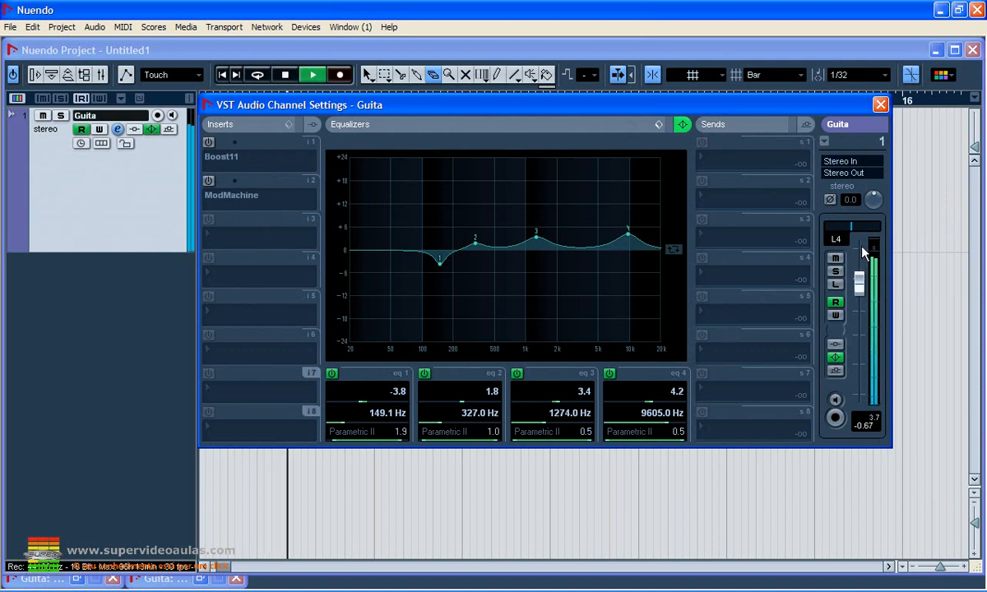
mouse_move(859, 234)
left_mouse_down()
mouse_move(820, 230)
mouse_move(892, 233)
mouse_move(851, 231)
left_mouse_up()
key("space")
Switch the channel to the Stereo Dual Panner and swap its left and right sides while playing the track
right_click(852, 230)
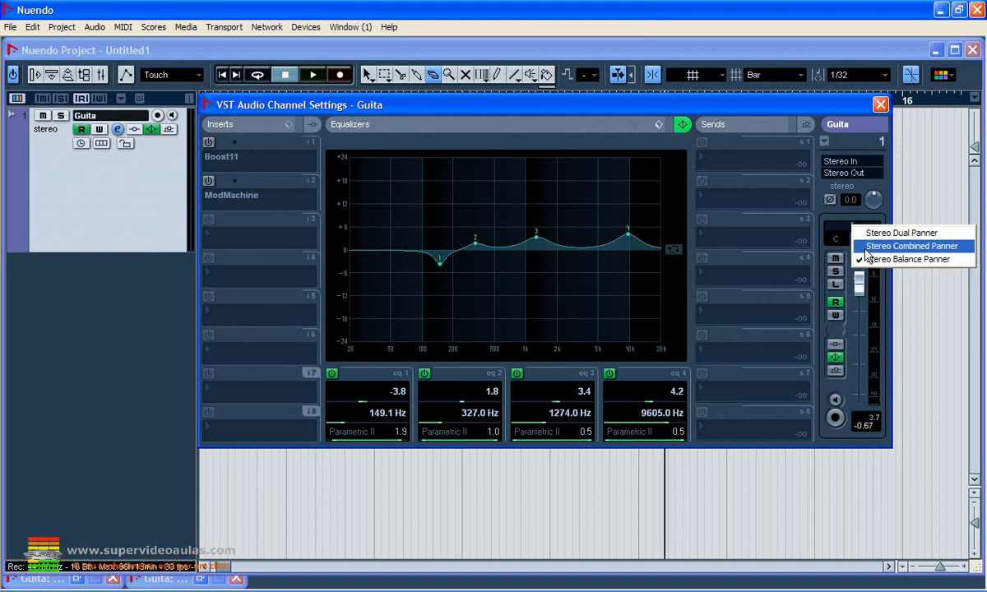
left_click(868, 236)
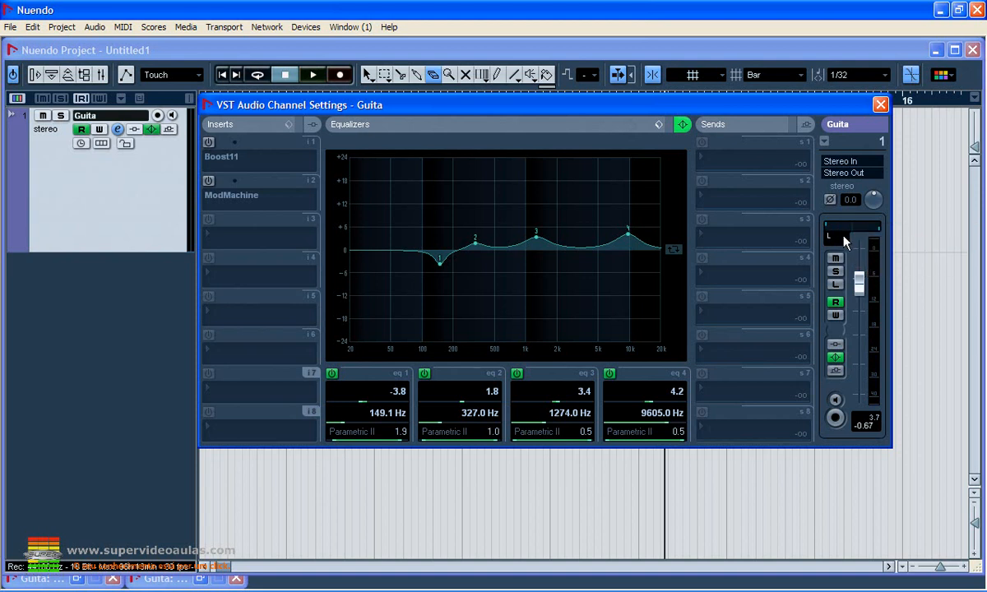
key("space")
left_click_drag(839, 240, 882, 226)
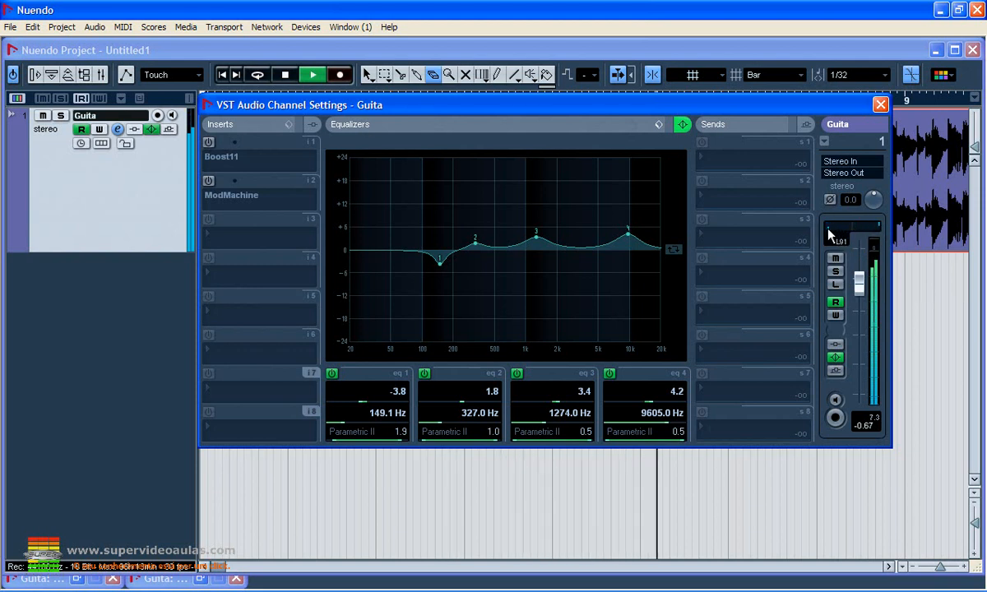
key("space")
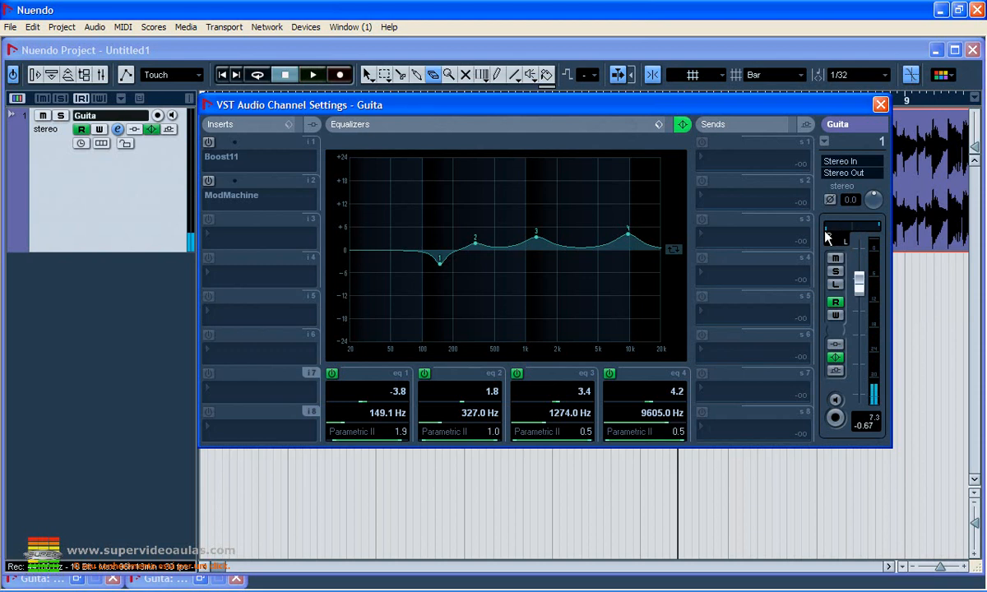
Switch to the Stereo Combined Panner and narrow the stereo range to R61 and L65 during playback
right_click(848, 230)
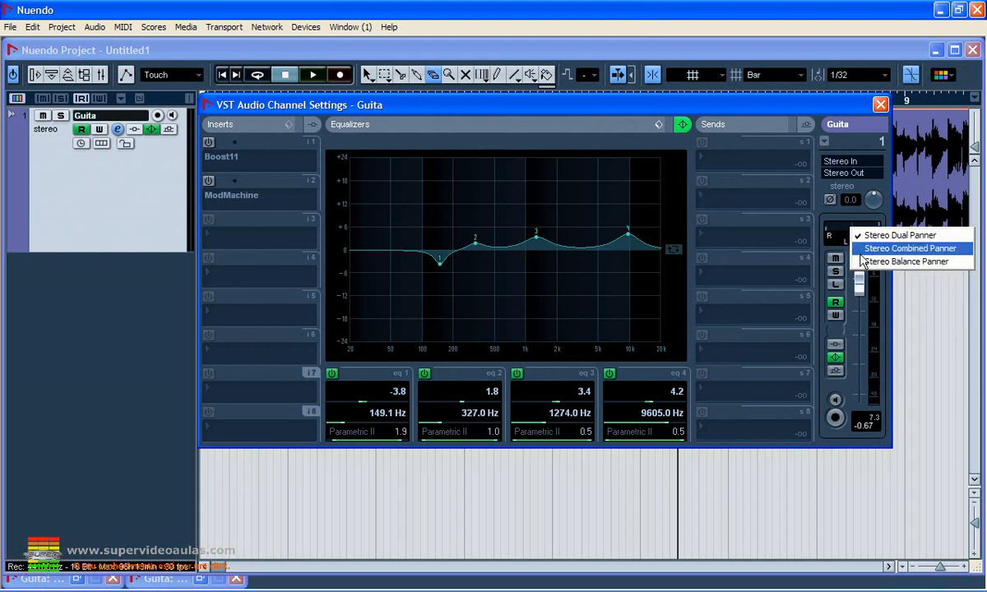
left_click(856, 248)
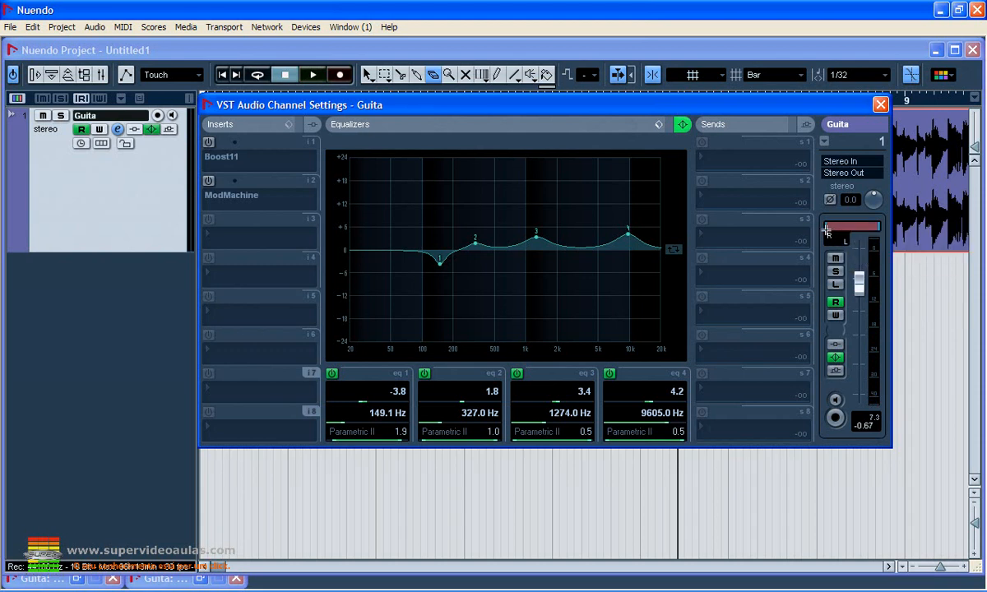
key("space")
left_click_drag(827, 230, 852, 227)
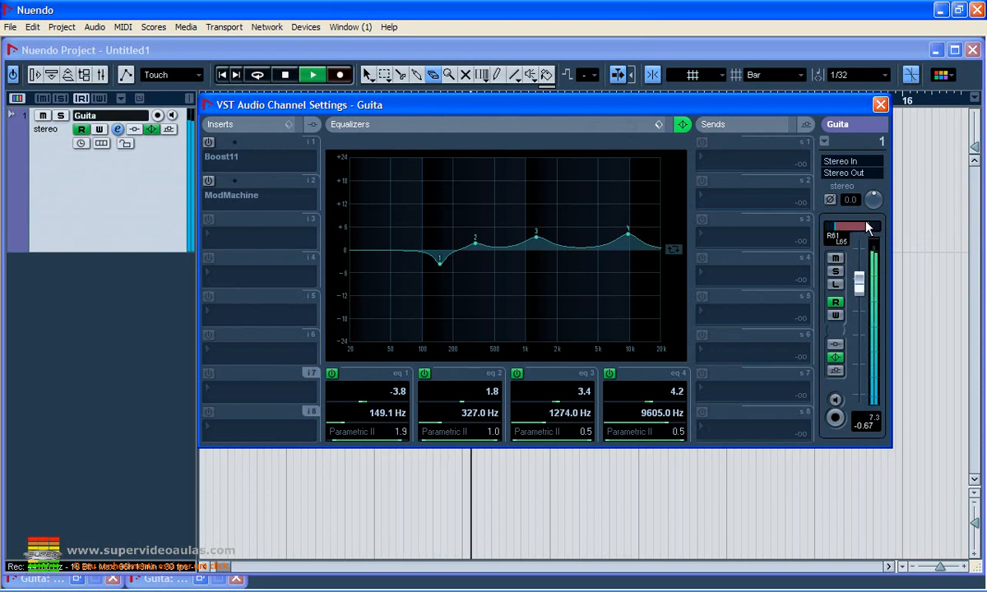
key("space")
Return to the Stereo Balance Panner, then set the pan to R20 and the fader to -4.10 and mute the channel
right_click(852, 227)
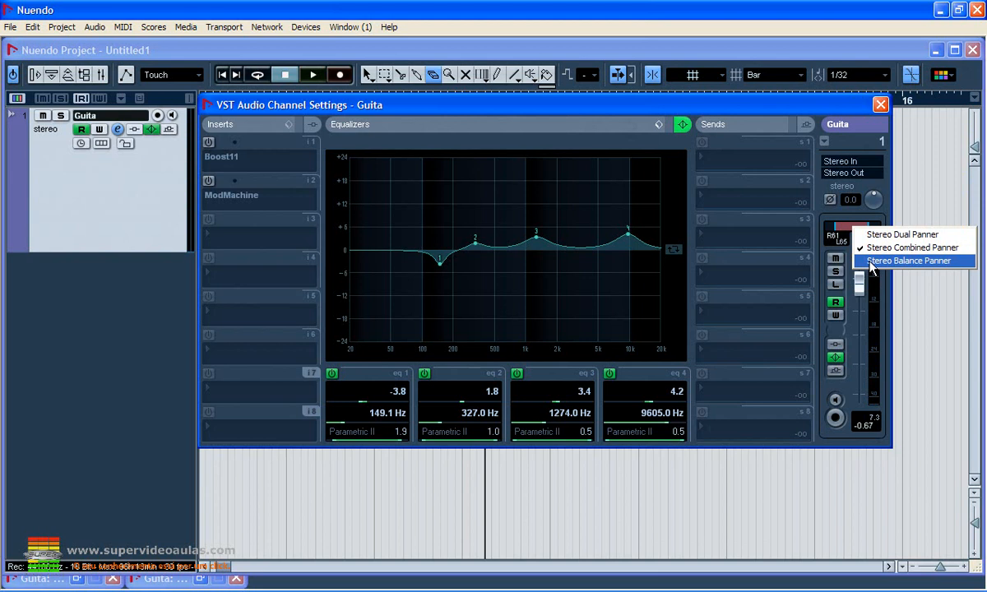
left_click(860, 262)
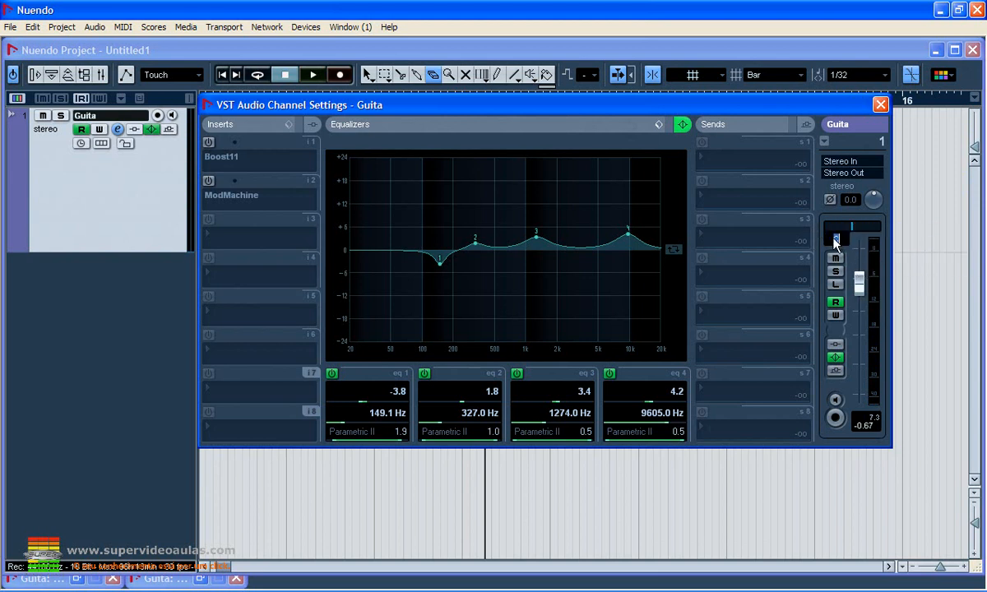
left_click_drag(874, 275, 898, 310)
left_click(864, 245)
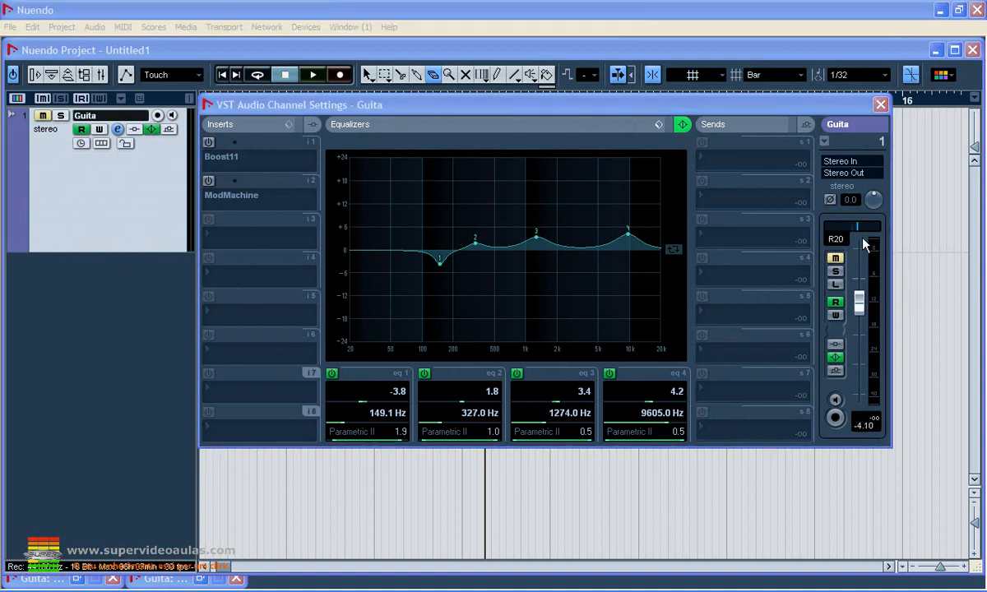
Try the channel's solo, listen and automation switches, ending with read and write automation off and the channel muted
left_click(835, 271)
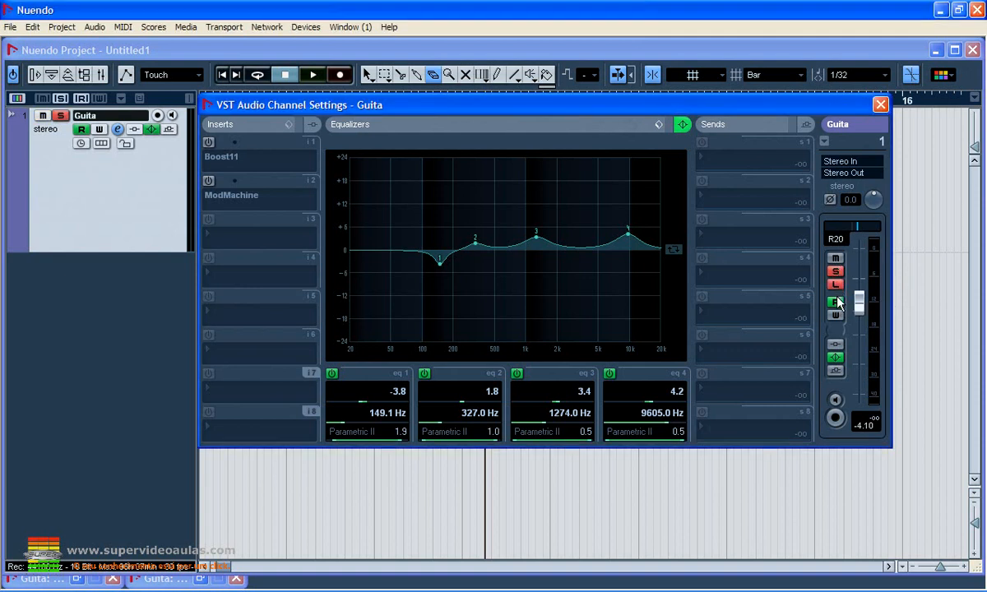
left_click(833, 303)
left_click(836, 315)
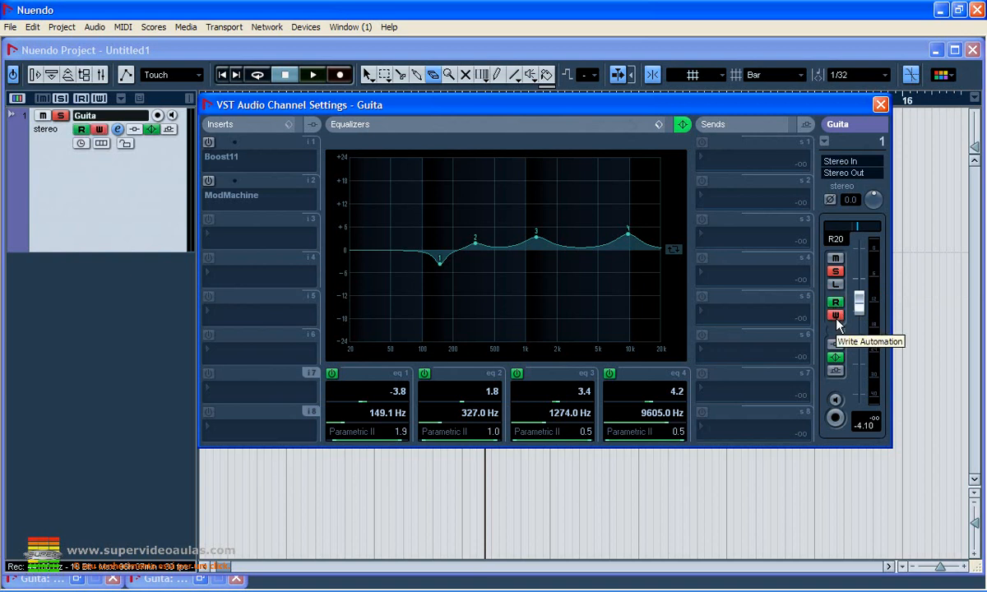
left_click(837, 321)
Try the bypass switches for the Guita channel's inserts, equalizers and sends, restoring their original states
left_click(835, 368)
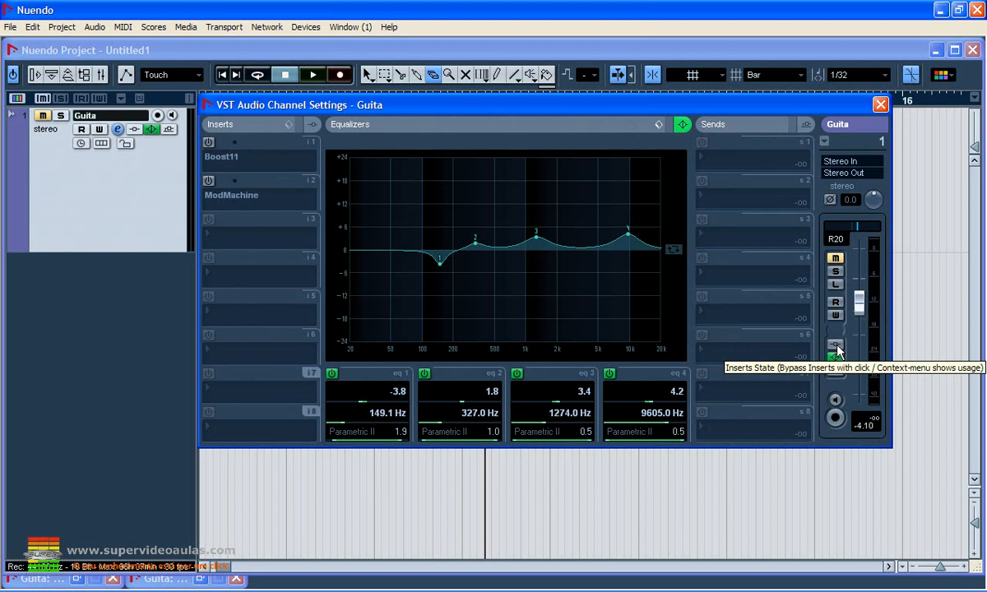
left_click(838, 351)
left_click(837, 351)
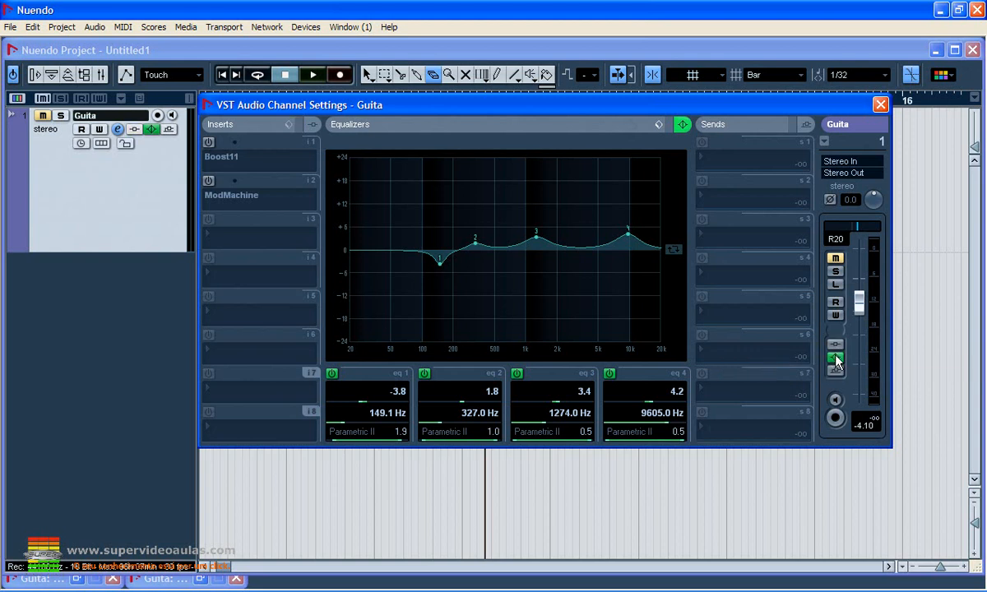
left_click(836, 359)
left_click(837, 360)
left_click(839, 371)
left_click(837, 372)
Raise the channel fader to -0.56, toggle record enable on and off, and close the Guita channel settings
left_click_drag(860, 321, 855, 282)
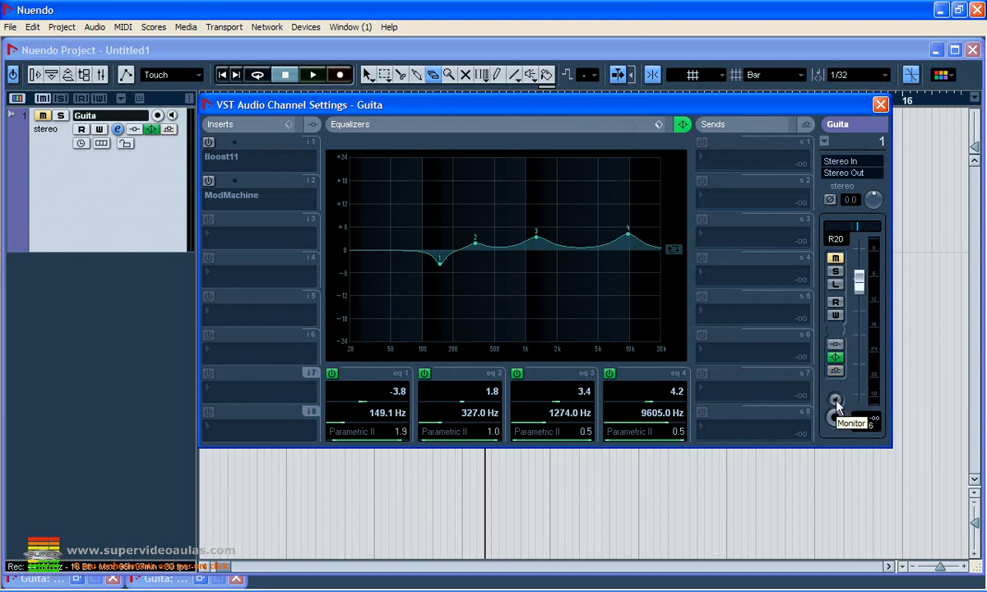
left_click(836, 418)
left_click(835, 419)
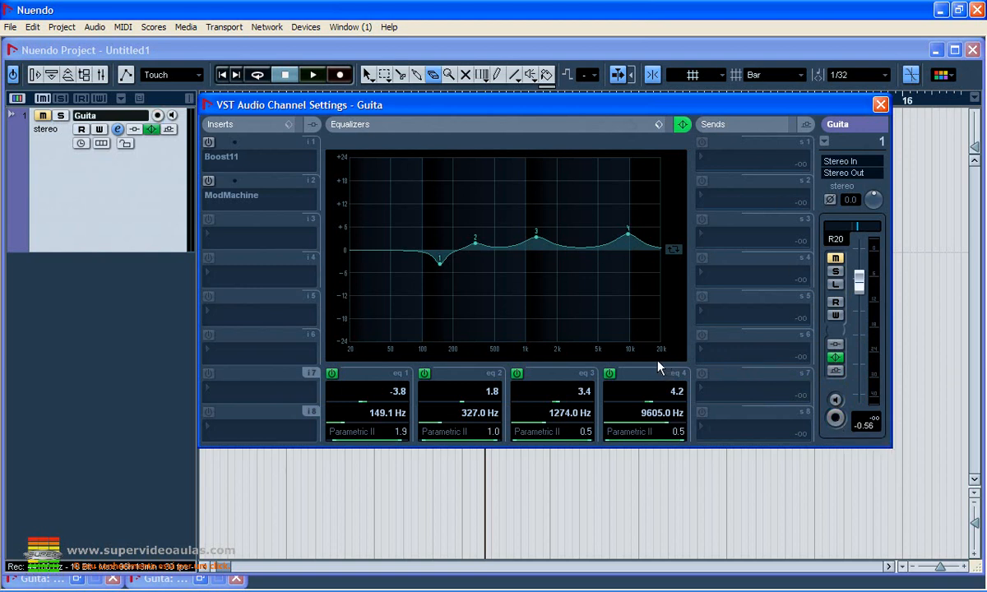
left_click(880, 105)
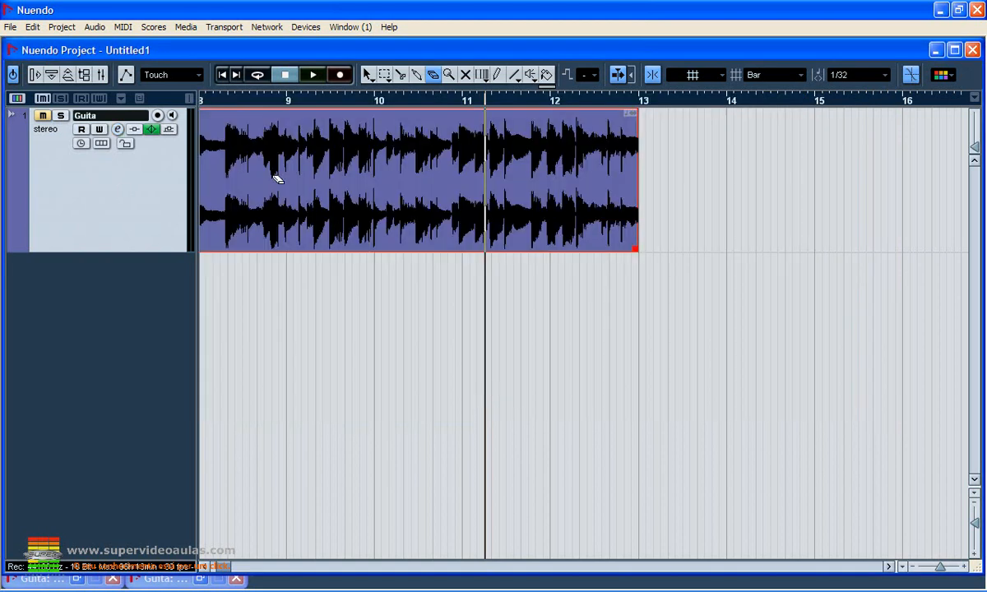
Show the track Inspector, then collapse and expand its Guita section, leaving it expanded
left_click(35, 75)
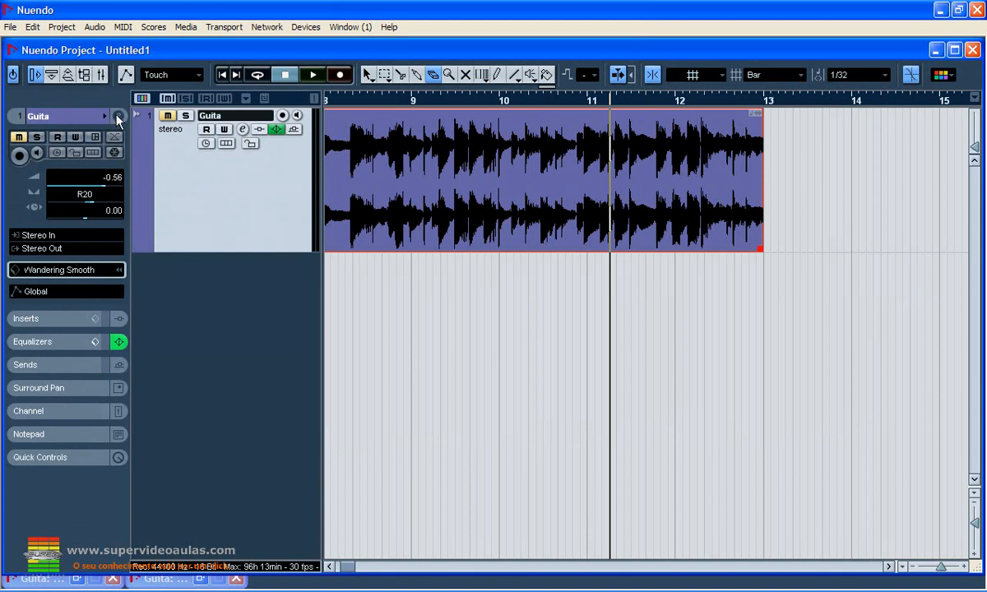
left_click(34, 118)
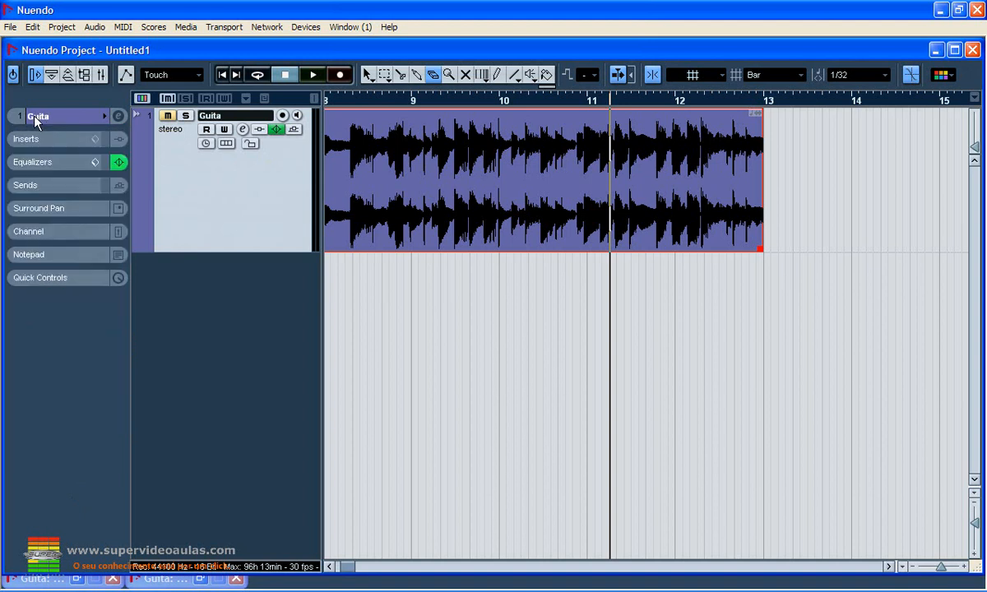
left_click(35, 120)
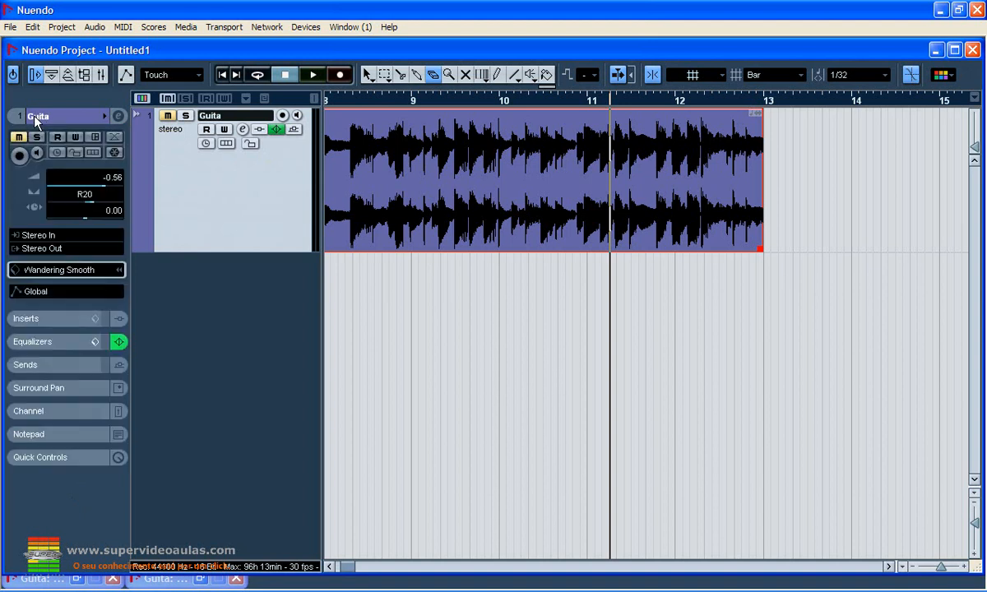
left_click(35, 119)
left_click(35, 118)
Look at the Guita track's color palette and channel settings, closing both without changes
left_click(103, 117)
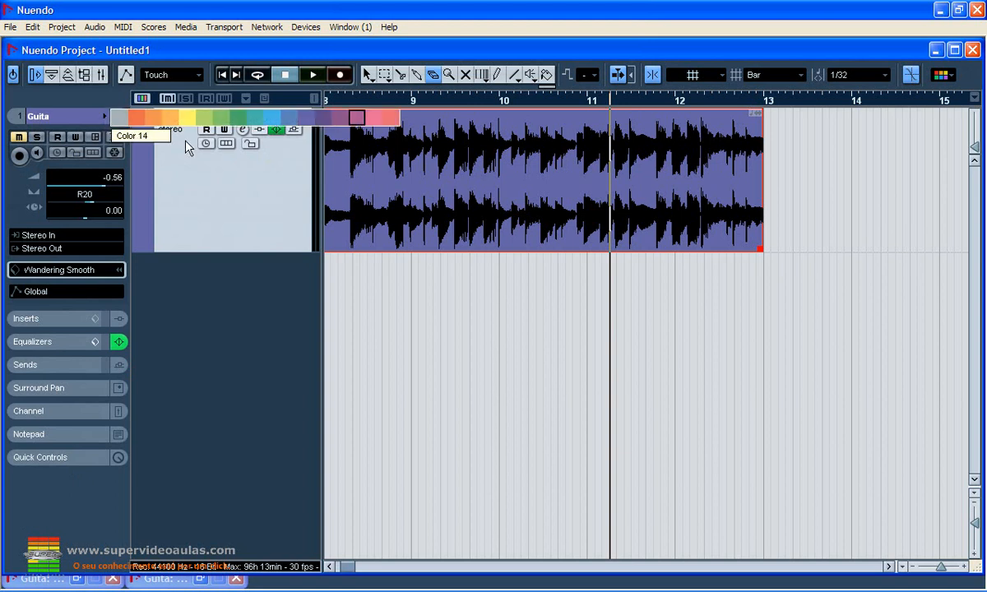
left_click(69, 106)
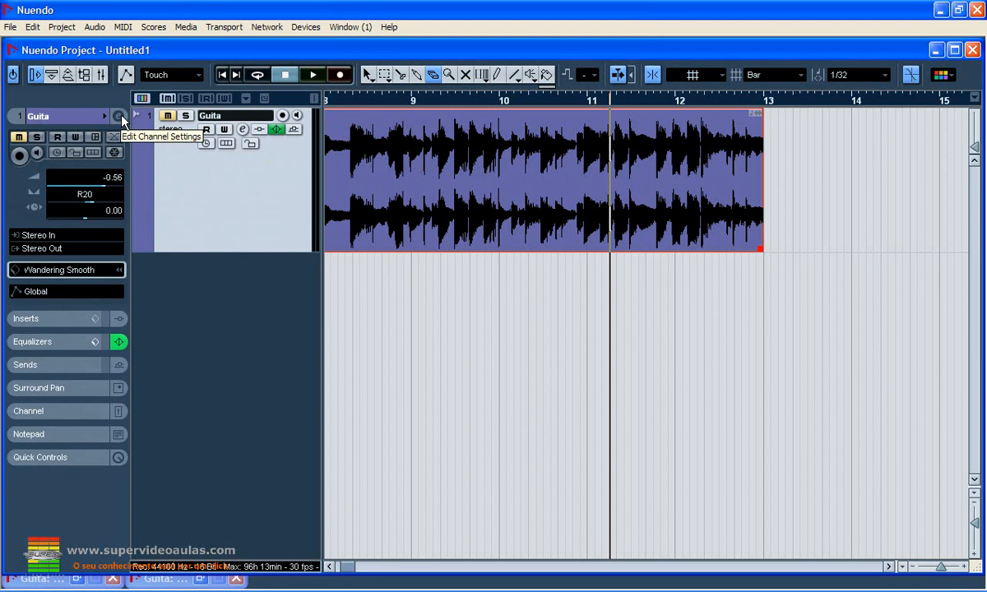
left_click(119, 116)
left_click(880, 105)
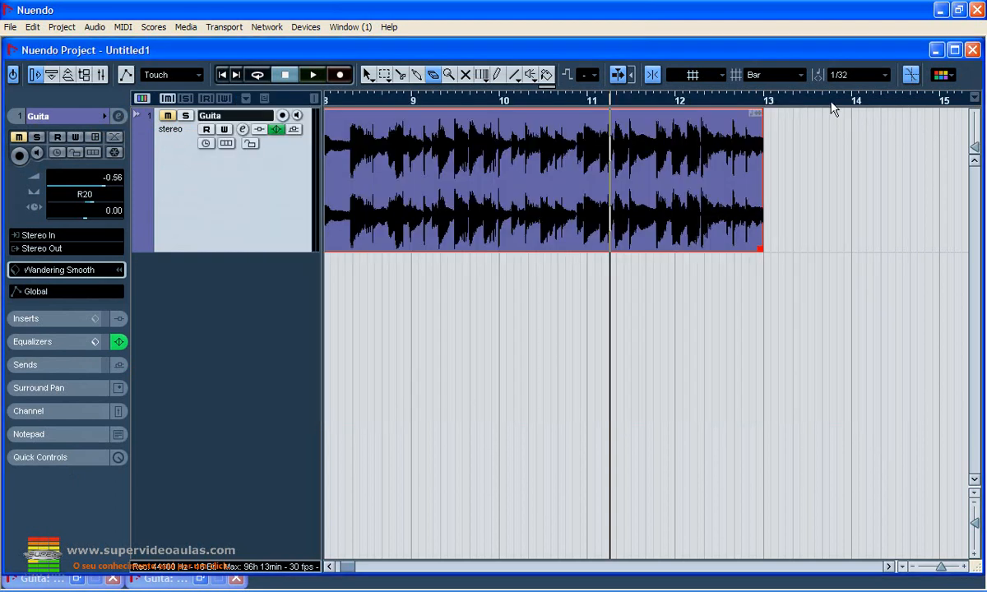
Rename the Guita track as "guita" in the Inspector, leaving its track section expanded
left_click(12, 118)
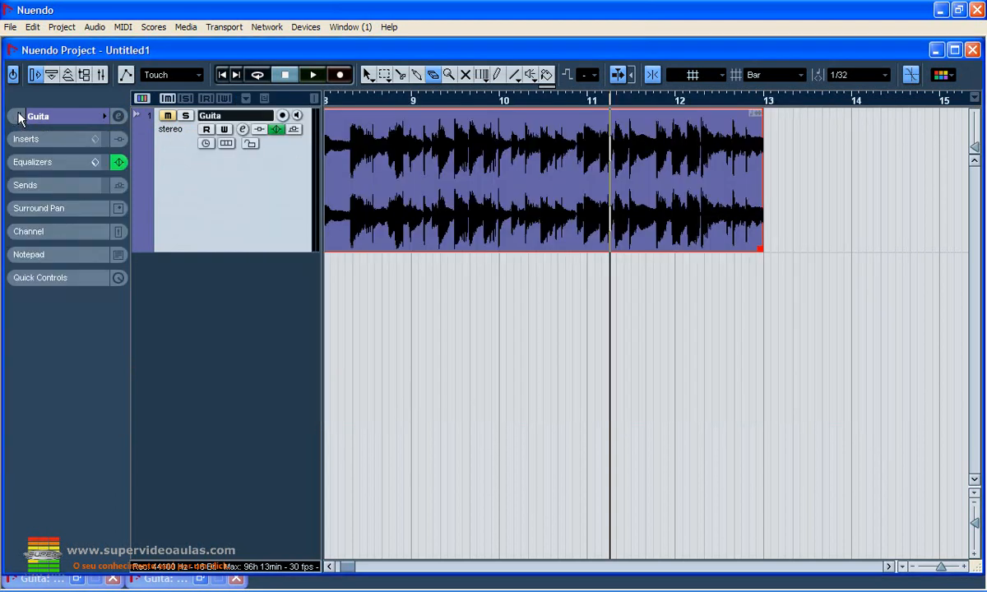
double_click(39, 117)
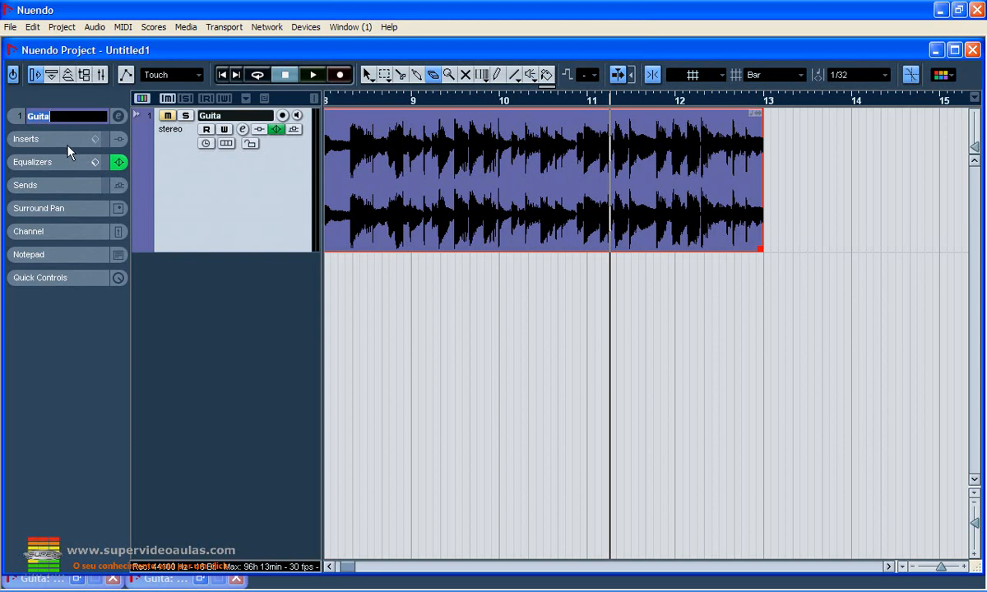
left_click(19, 123)
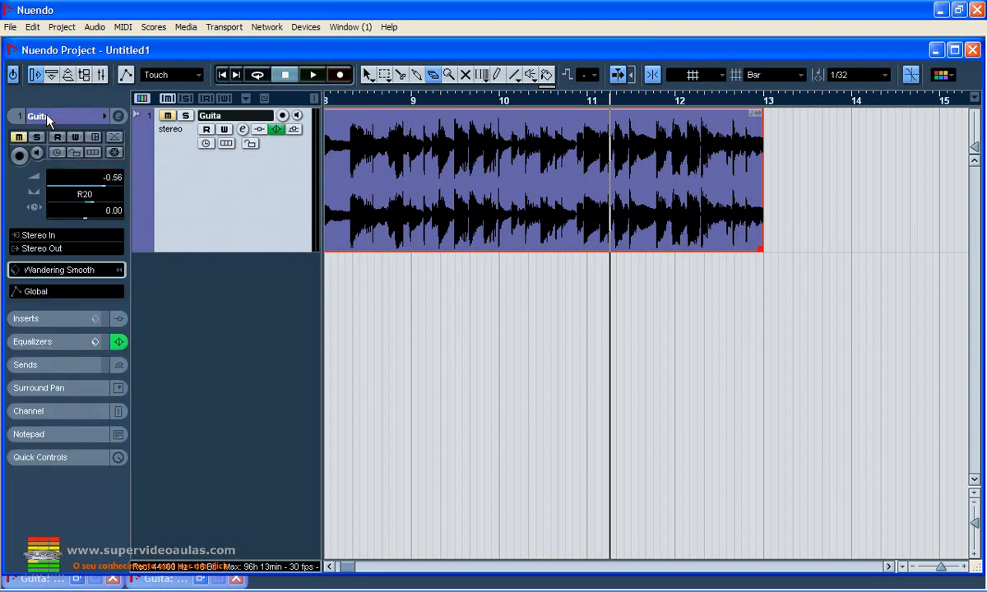
double_click(48, 120)
type("j")
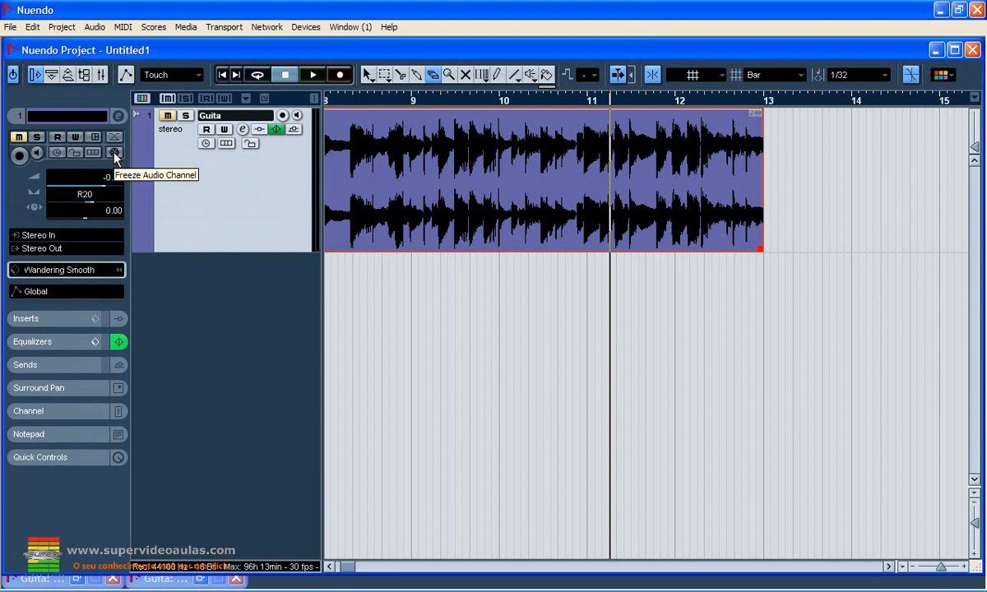
left_click(51, 117)
type("guita")
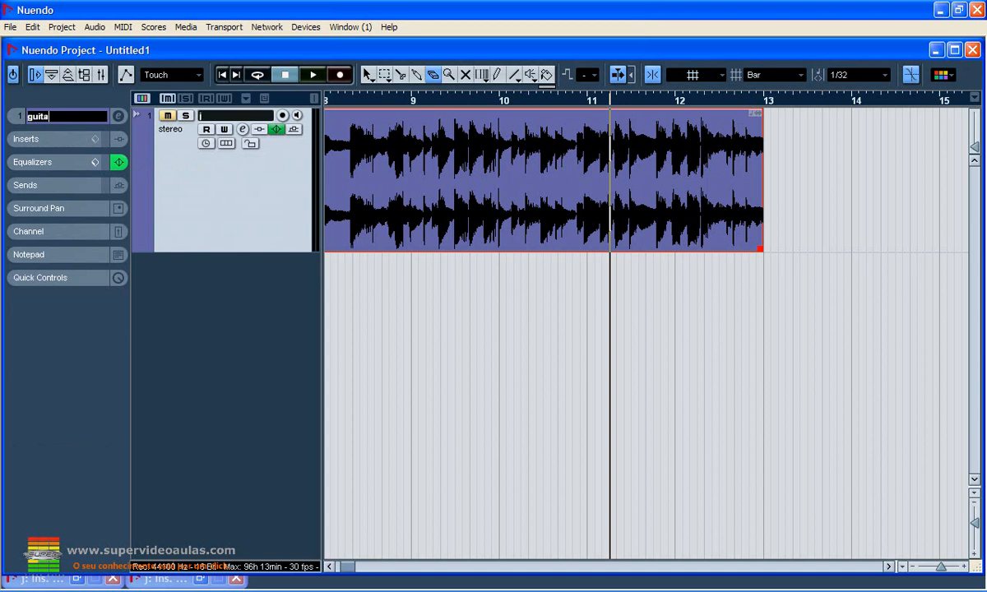
key("Return")
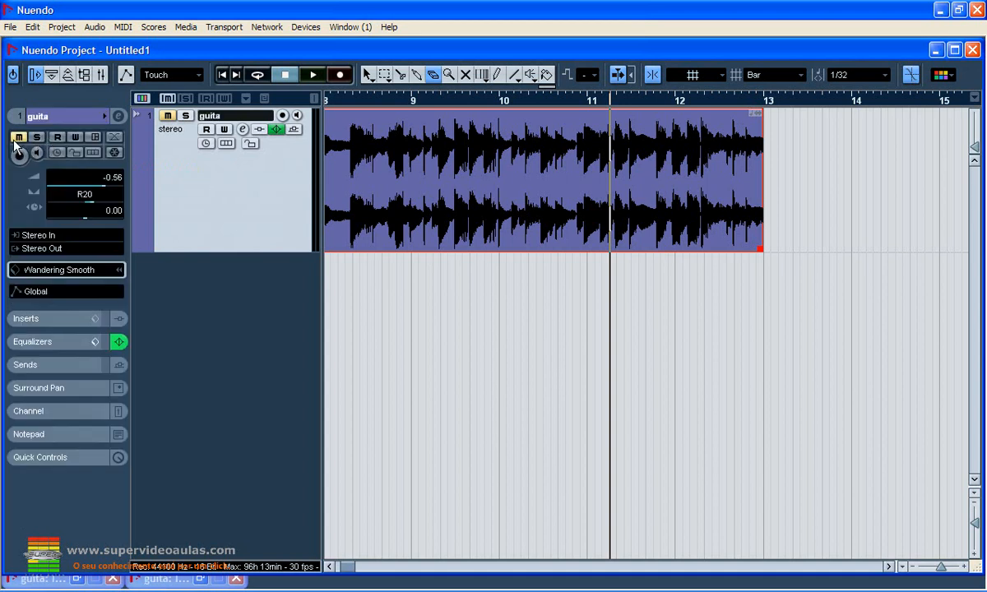
View the track's device panels, then freeze the channel with a 10 s tail and unfreeze it, deleting the freeze files
left_click(95, 139)
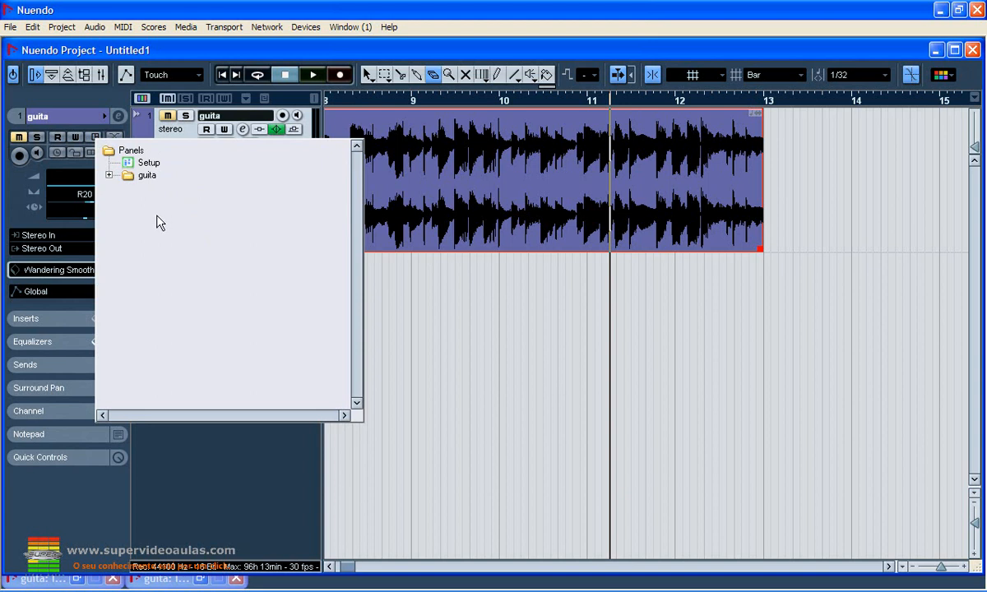
left_click(99, 139)
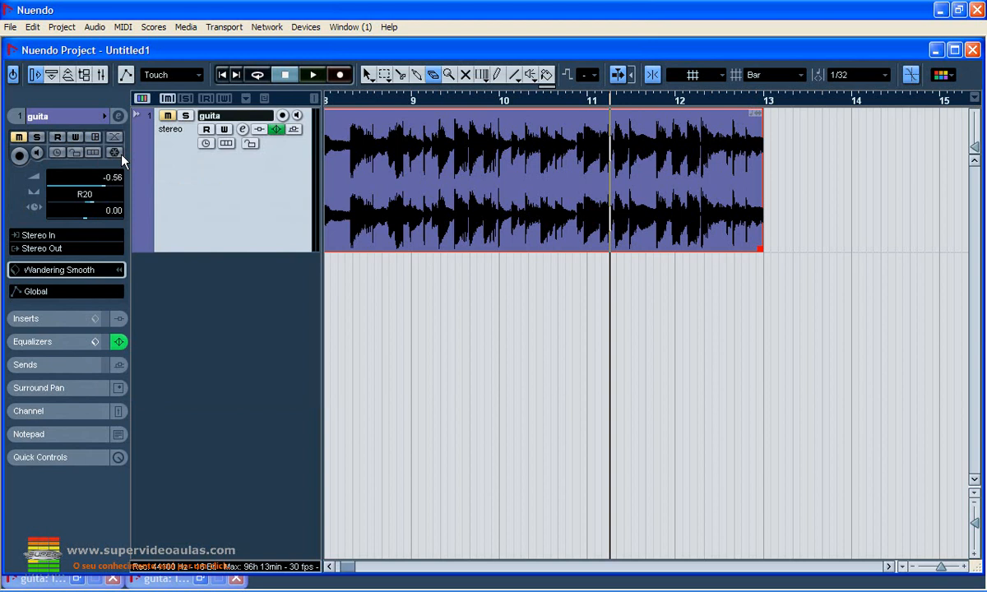
left_click(115, 154)
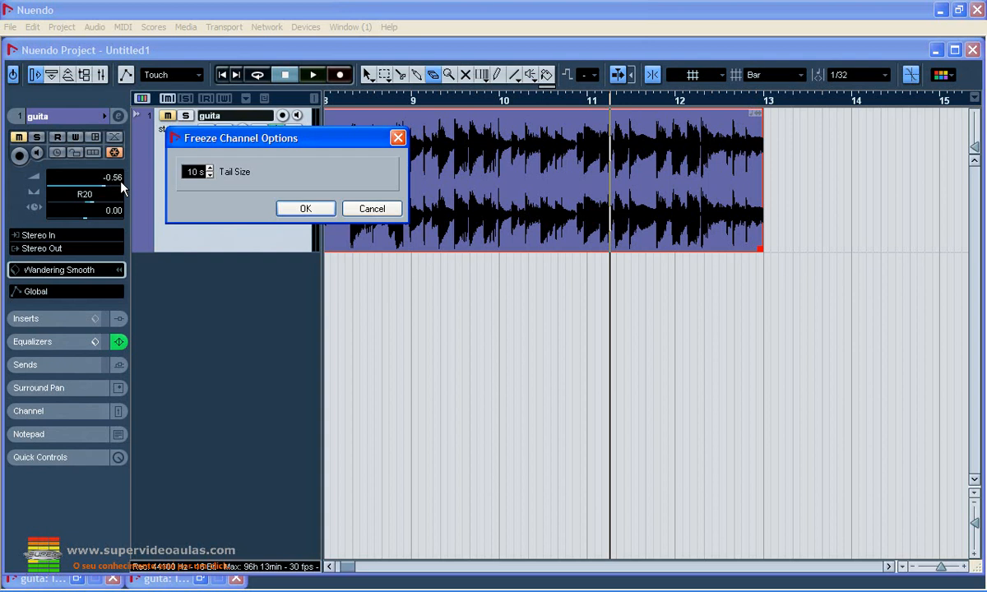
left_click(321, 210)
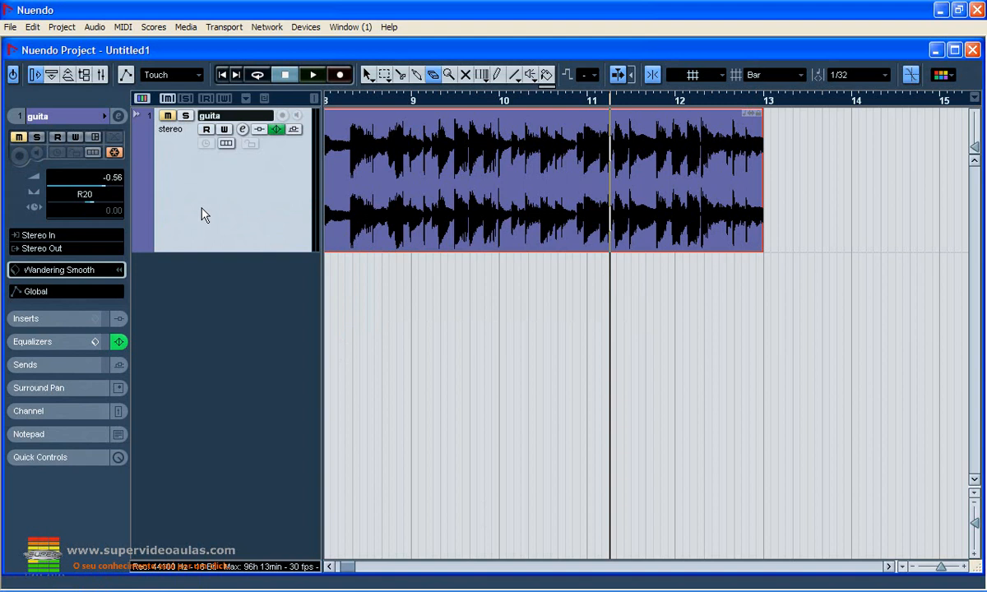
left_click(120, 152)
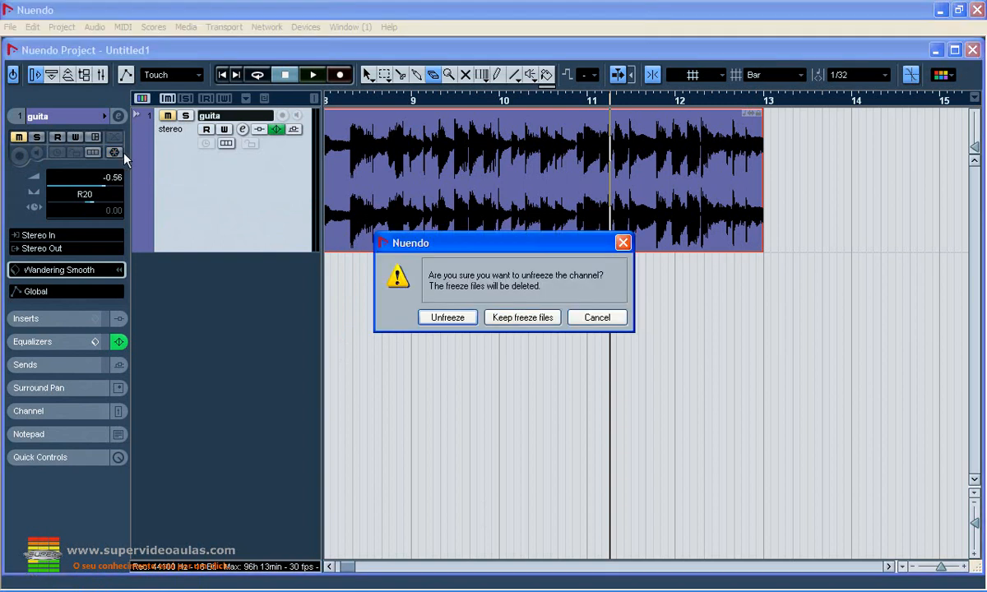
left_click(448, 318)
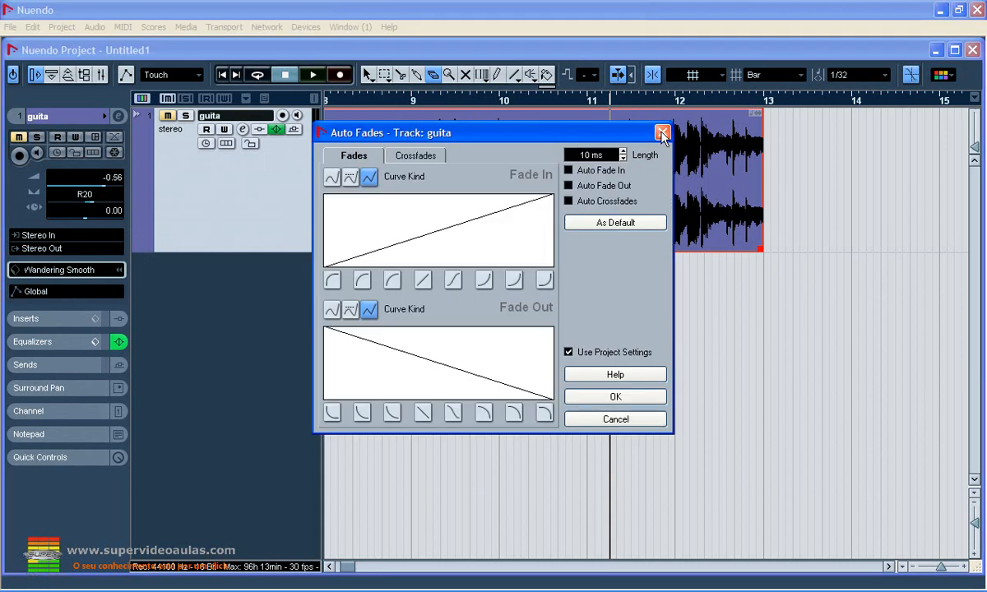
Dismiss the Auto Fades settings unchanged, then set the track volume to 1.53 and pan to R15, keeping the Stereo Balance Panner
left_click(663, 134)
left_click_drag(107, 188, 79, 191)
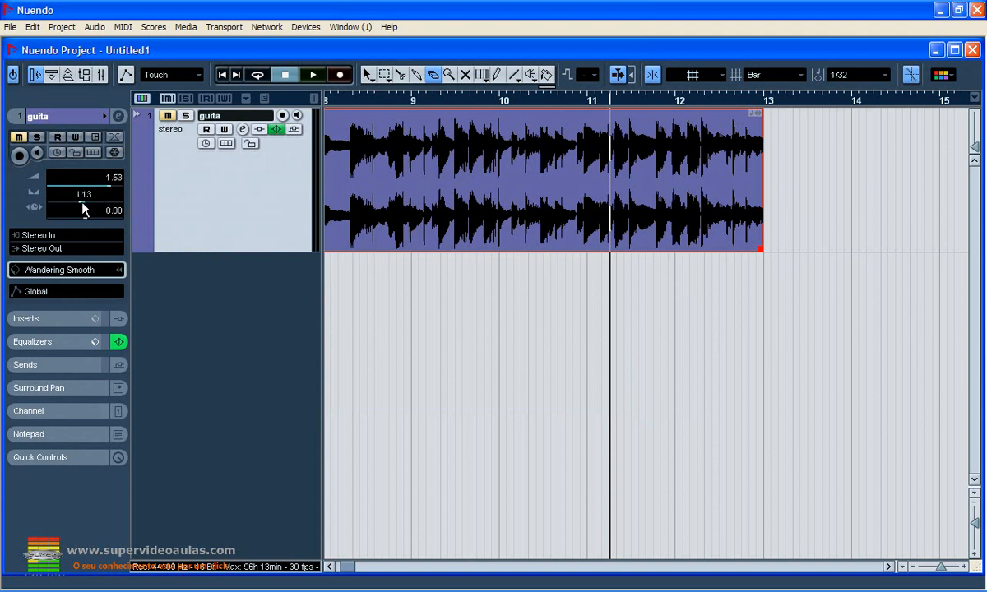
right_click(91, 199)
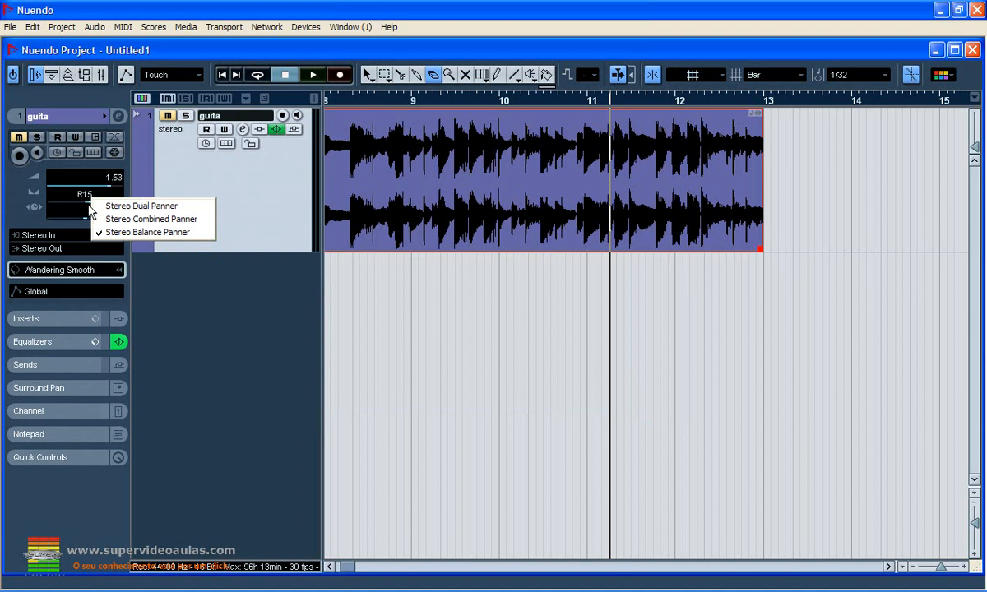
right_click(85, 197)
right_click(78, 197)
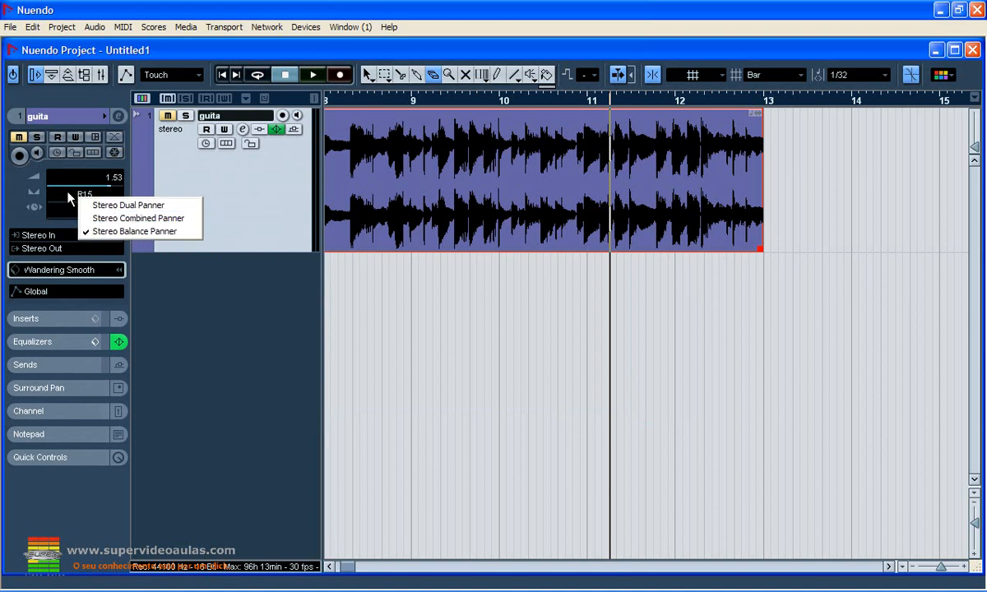
left_click(68, 189)
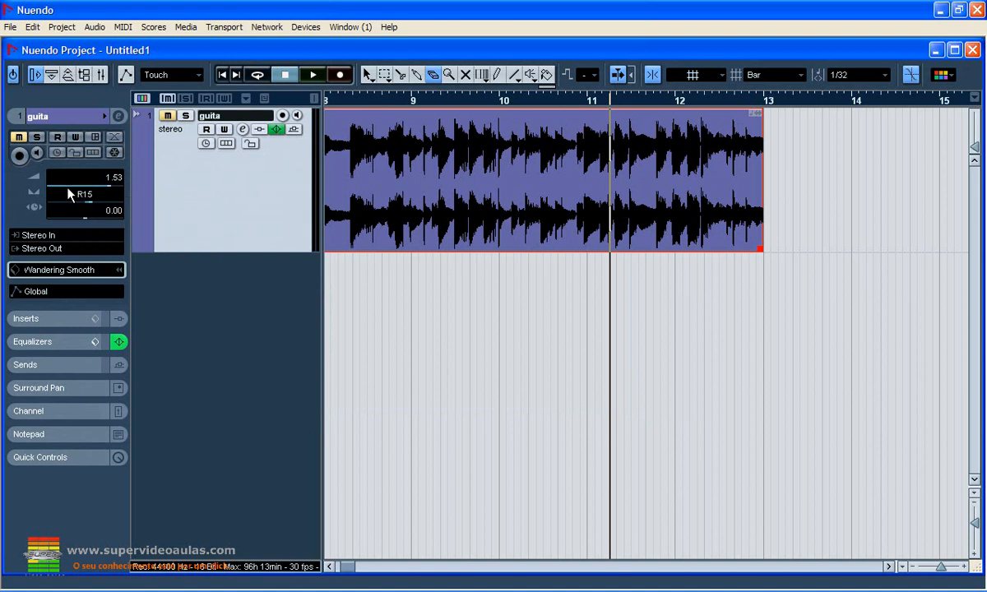
Inspect the track's input and output routing options, keeping Stereo In and Stereo Out selected
left_click(91, 238)
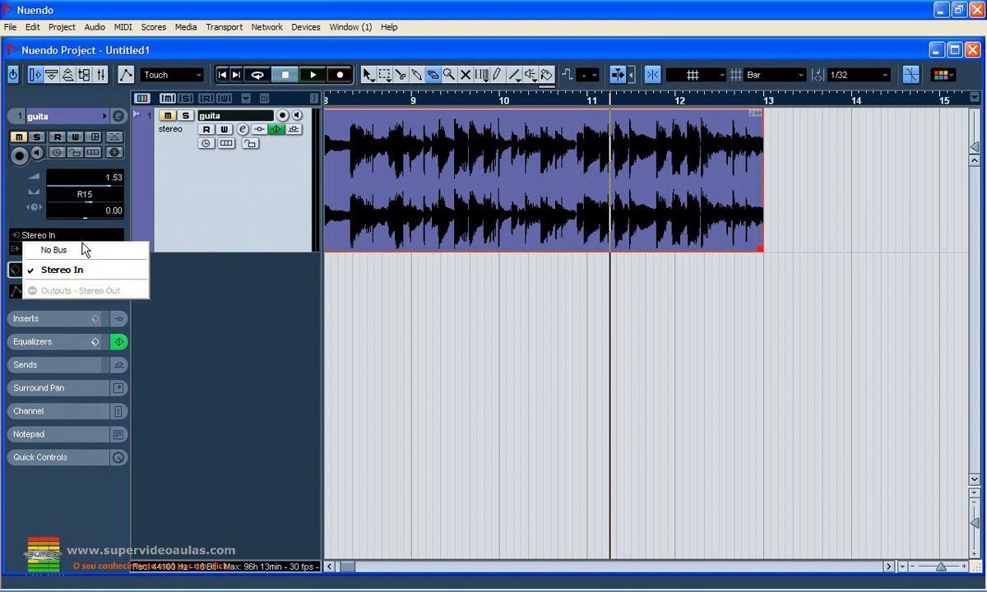
left_click(81, 236)
left_click(71, 249)
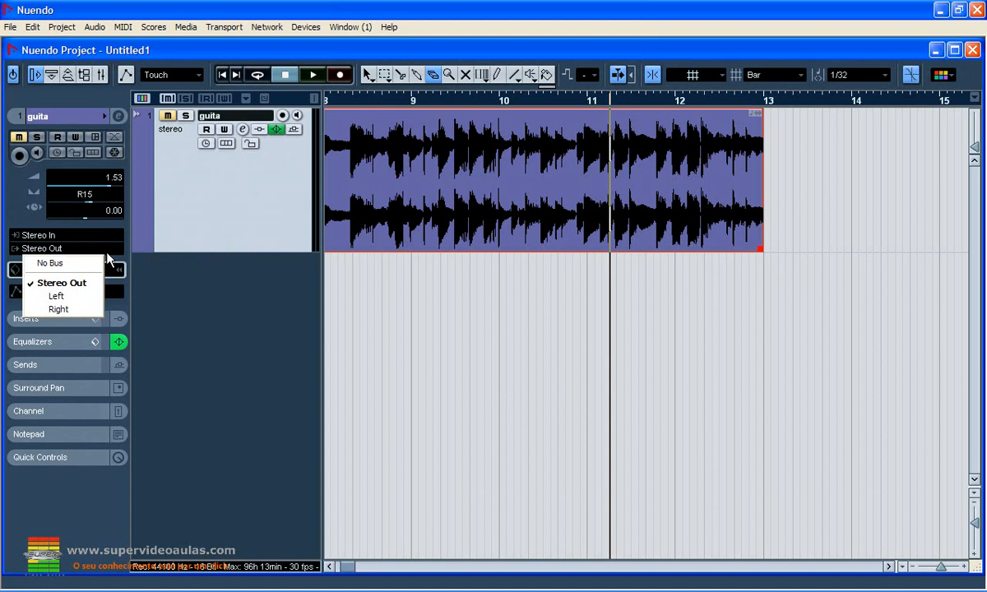
left_click(107, 238)
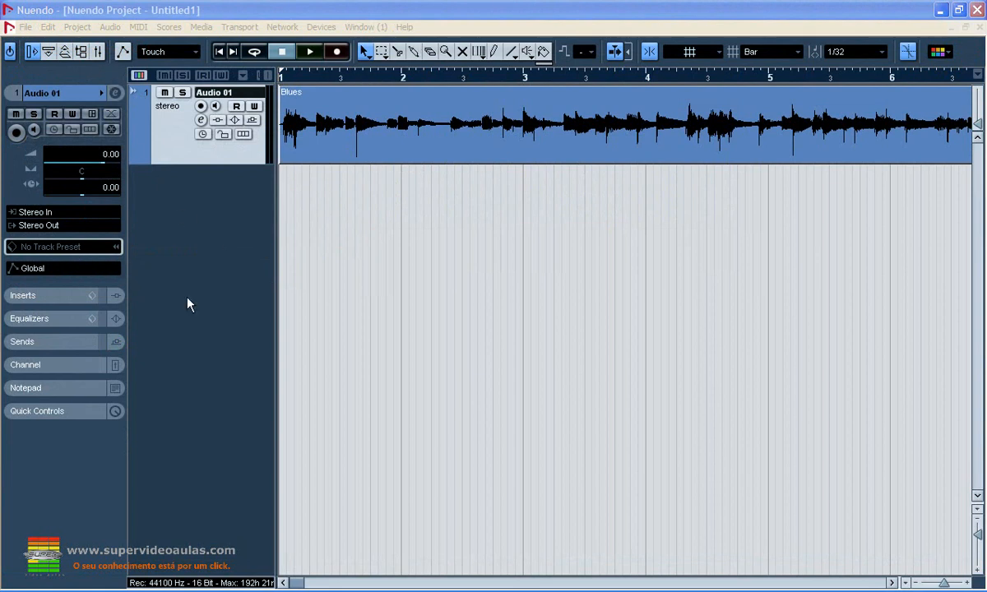
Show the Transport panel and examine the track preset browser with and without its category filters, closing it without applying a preset
key("F2")
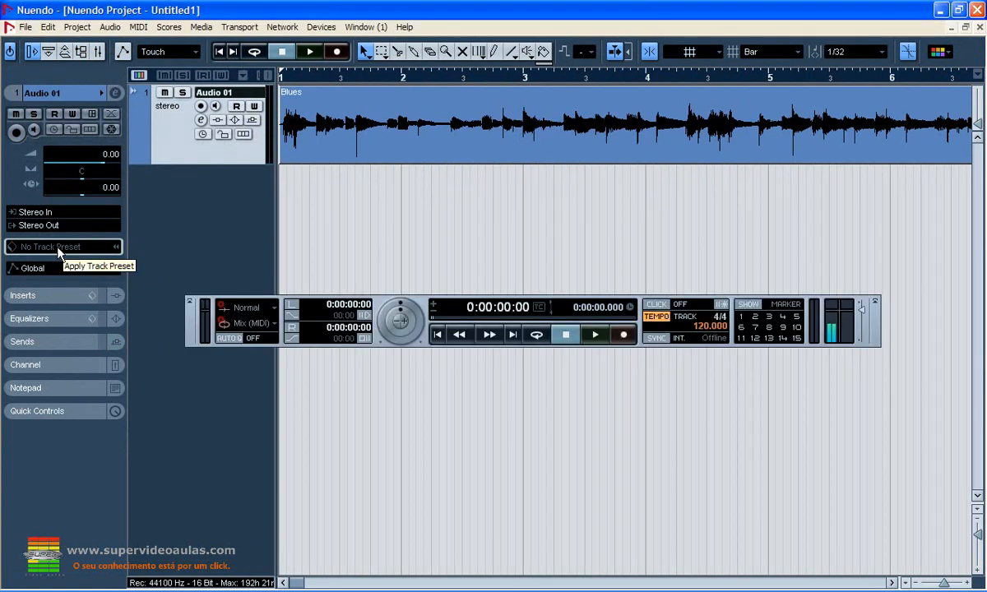
left_click(22, 248)
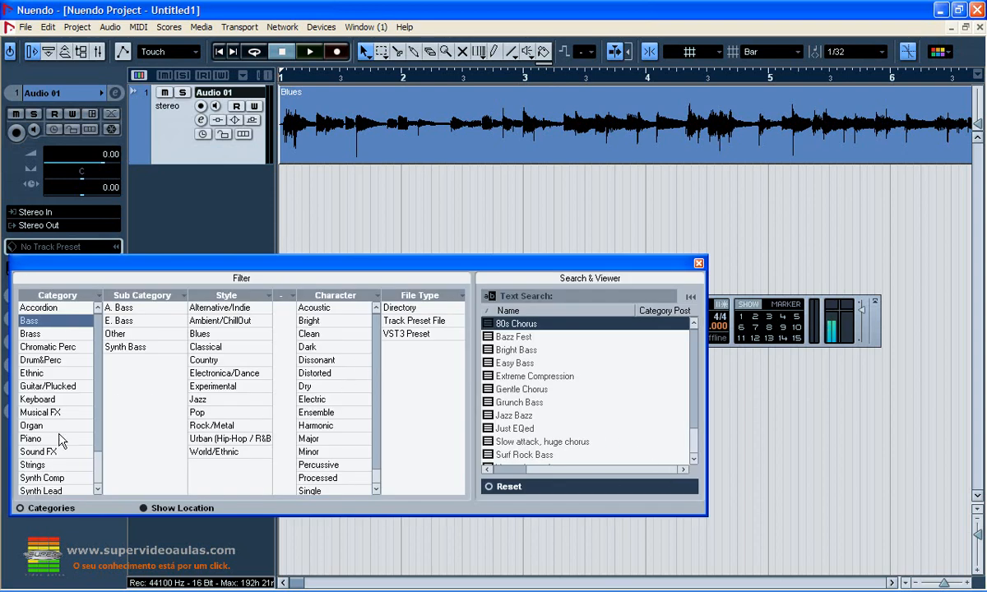
left_click(20, 508)
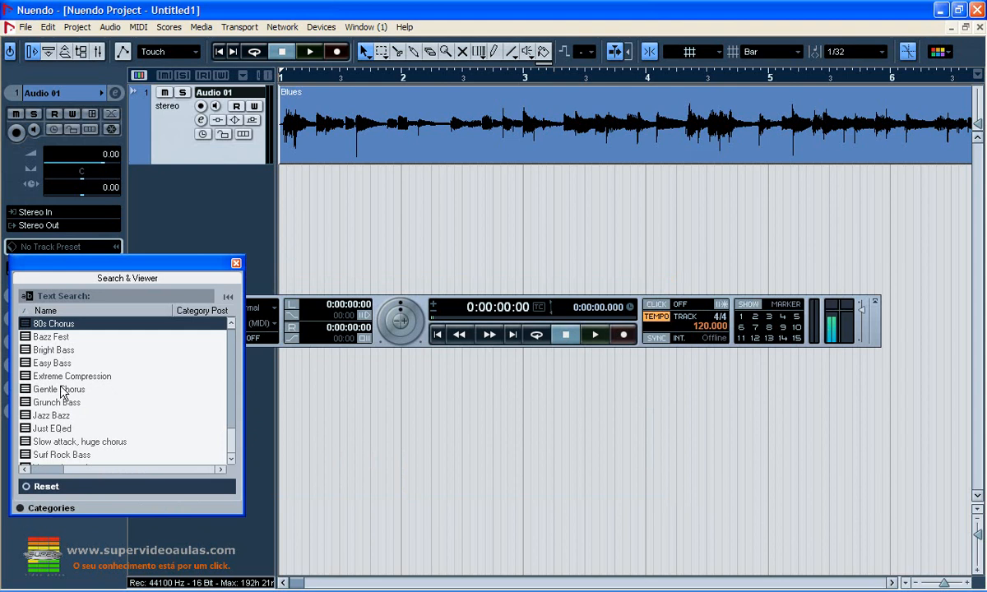
left_click_drag(105, 265, 184, 223)
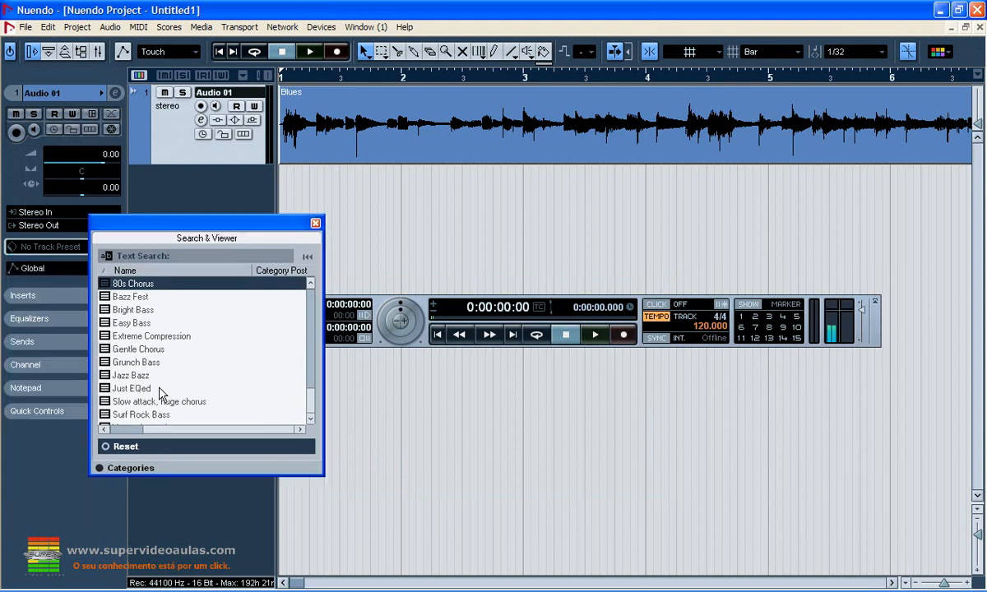
left_click(123, 468)
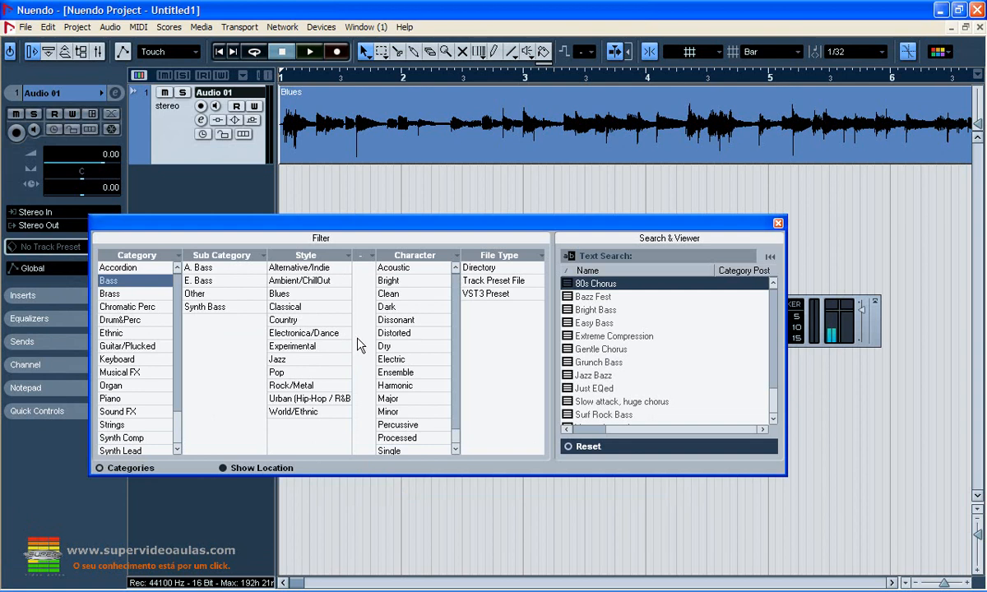
left_click(778, 223)
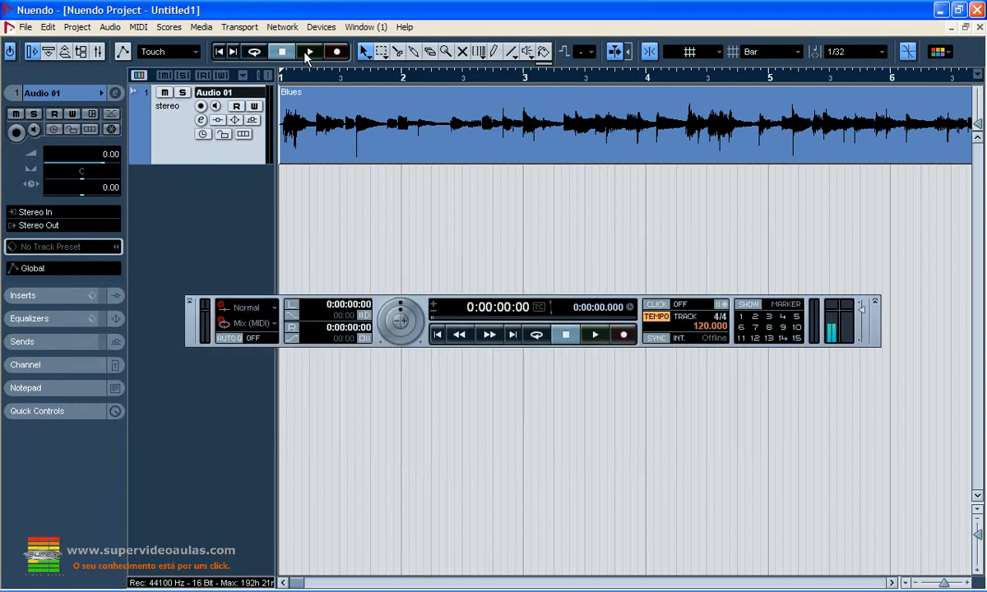
Play the Blues clip on the Audio 01 track from its start for a few seconds, and stop playback
left_click(308, 53)
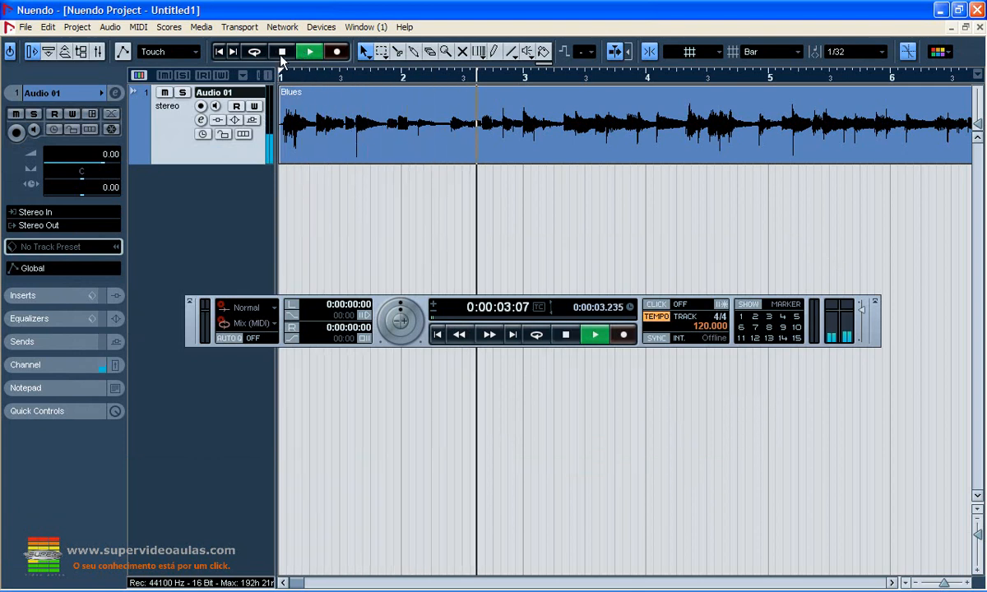
left_click(278, 54)
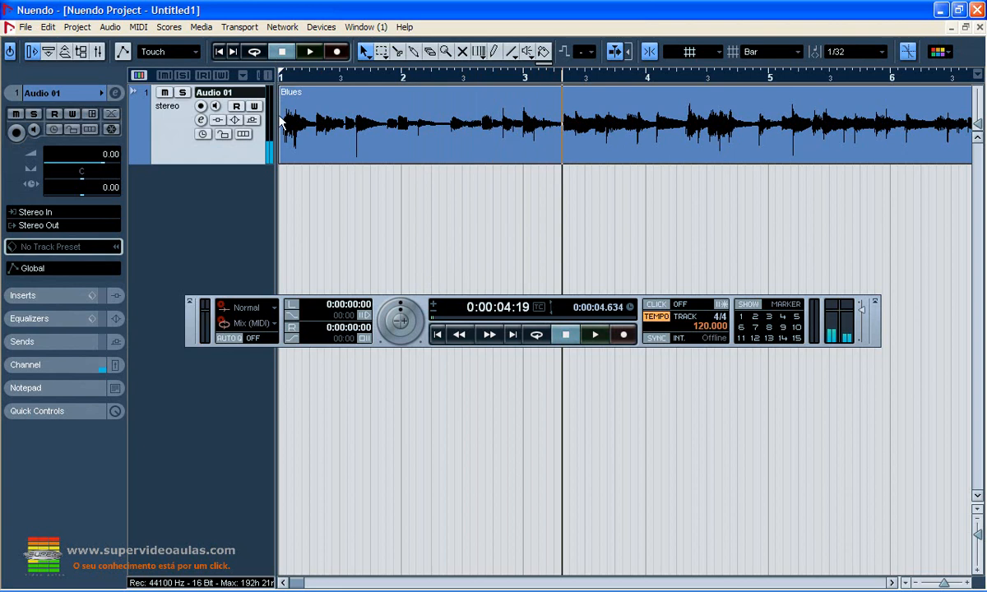
Browse track presets for Audio 01, filtering by the Guitar/Plucked category and the E. Guitar subcategory
left_click(20, 247)
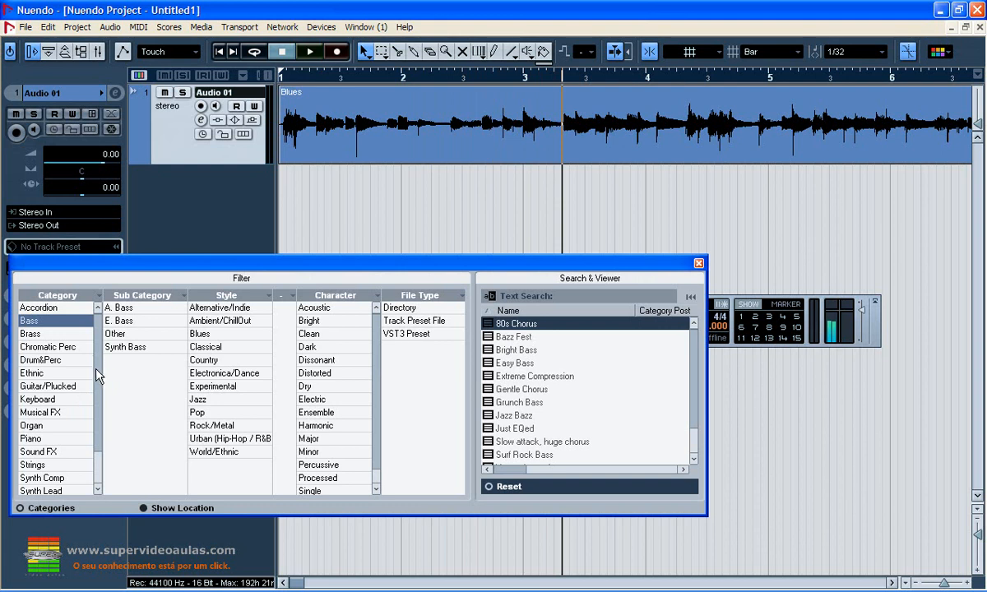
scroll(89, 378, "down", 3)
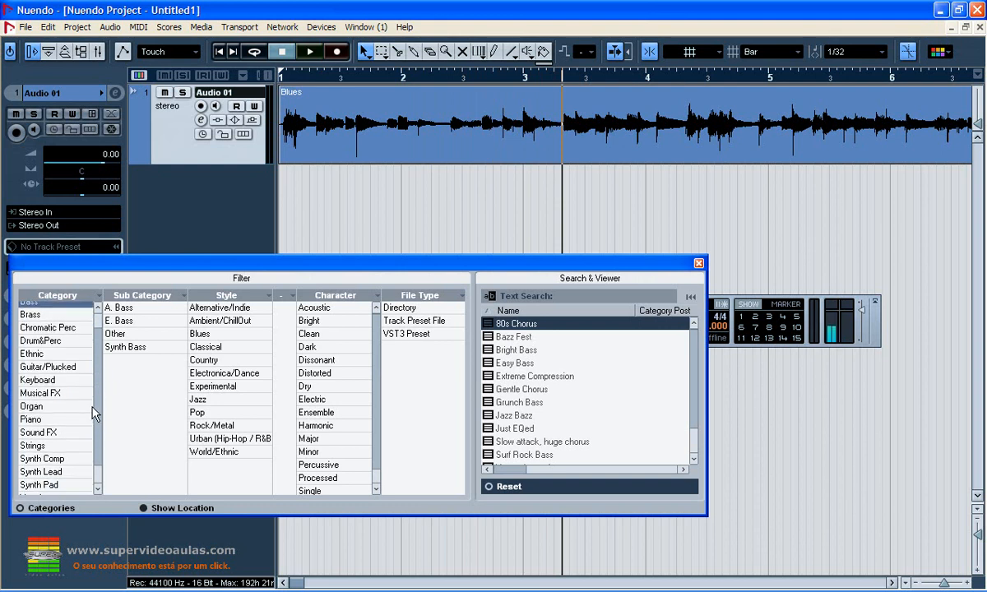
left_click(47, 344)
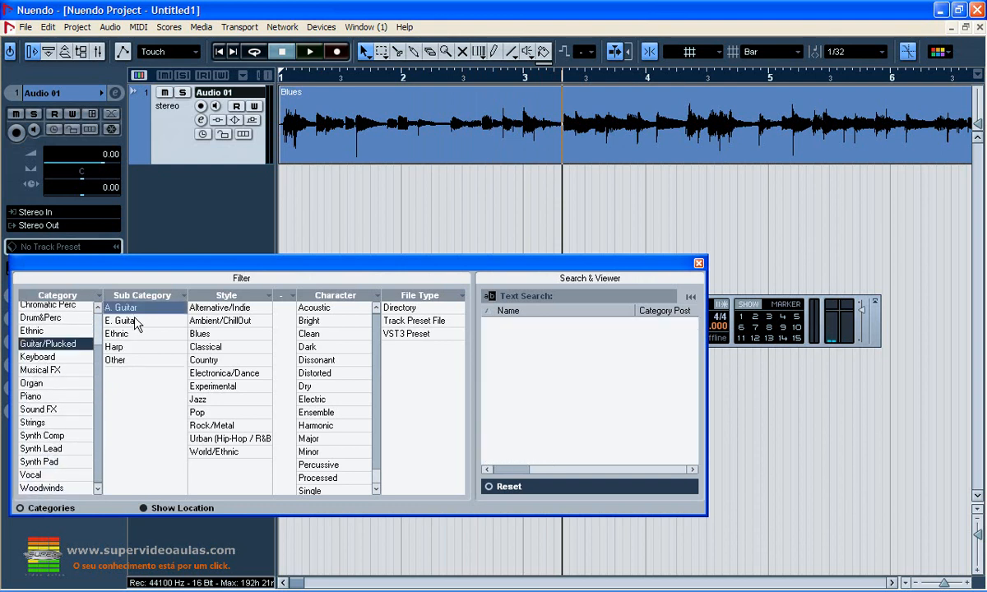
left_click(43, 346, "ctrl")
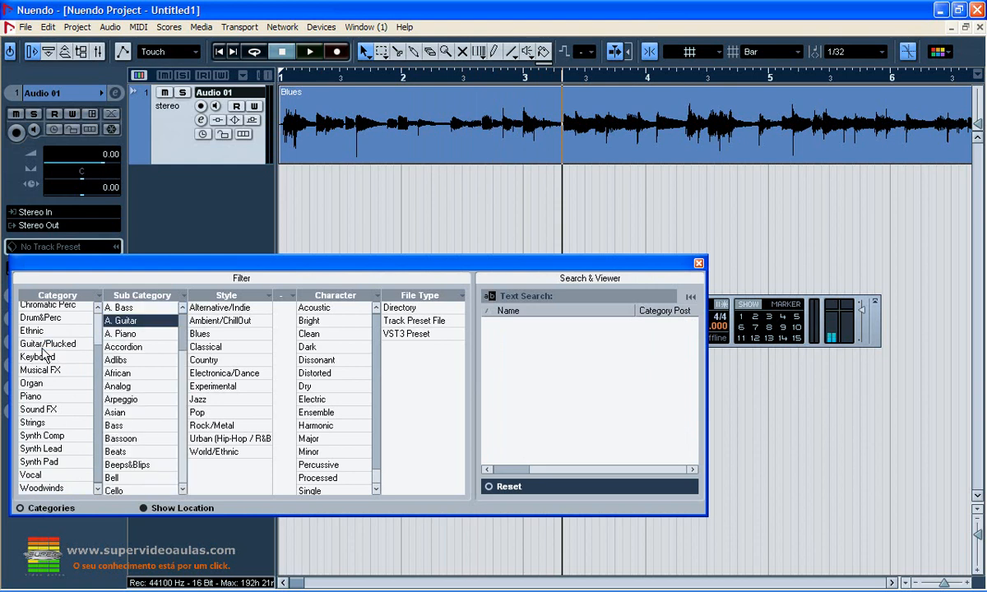
left_click(43, 345)
left_click(138, 321)
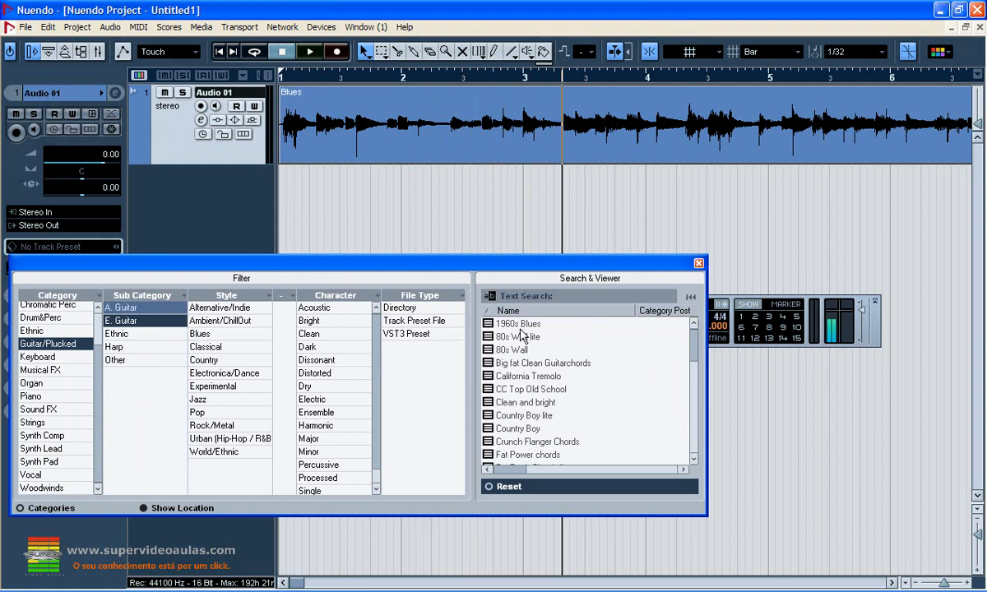
Apply the 1960s Blues track preset to Audio 01 and close the preset browser
left_click(494, 323)
double_click(491, 322)
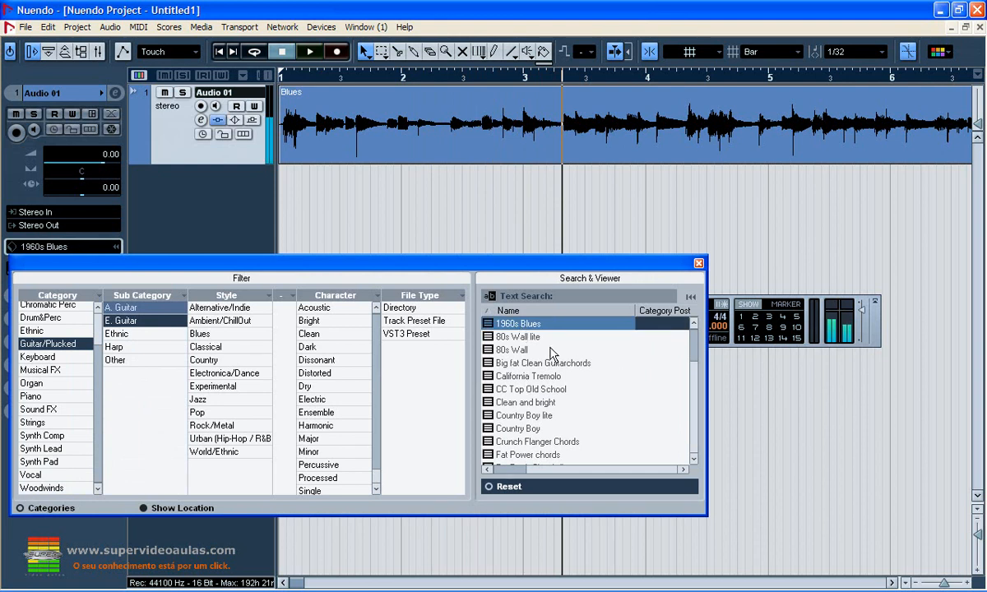
left_click_drag(272, 263, 535, 273)
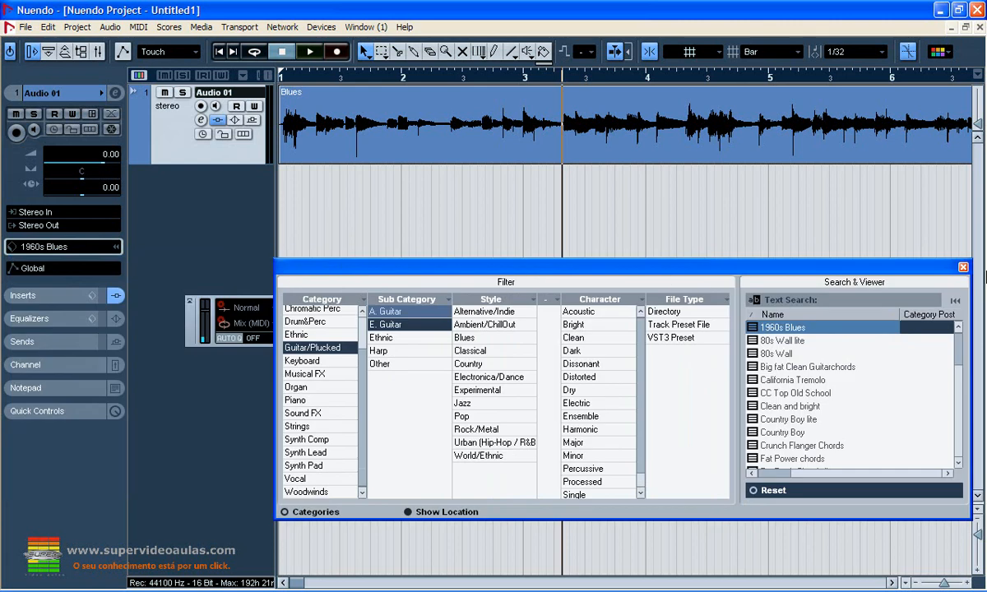
left_click(963, 267)
Examine the Inserts, Equalizers and Sends sections of Audio 01 in the Inspector, ending with the inserts expanded
left_click(63, 301)
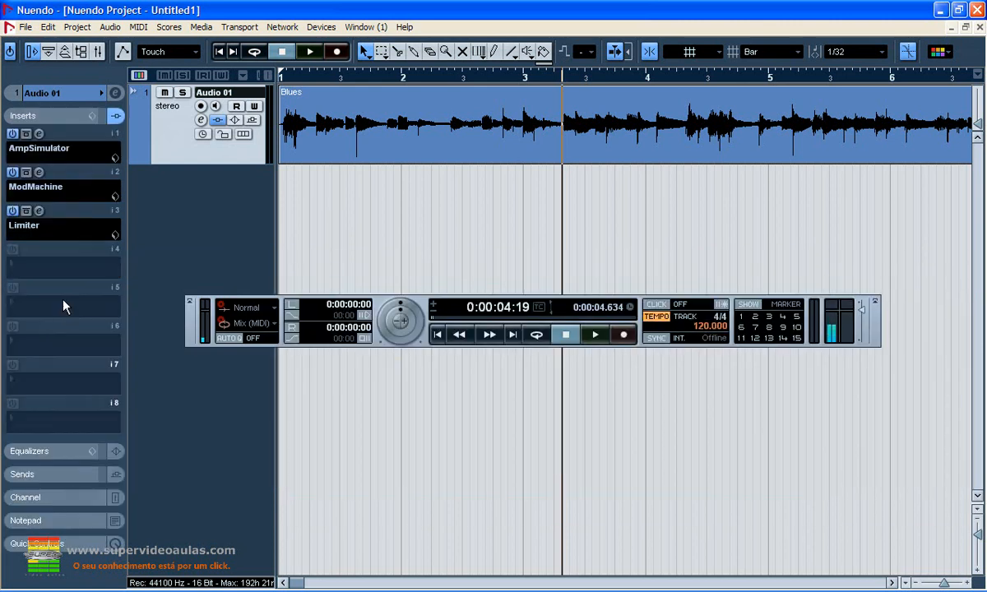
left_click(44, 123)
left_click(35, 138)
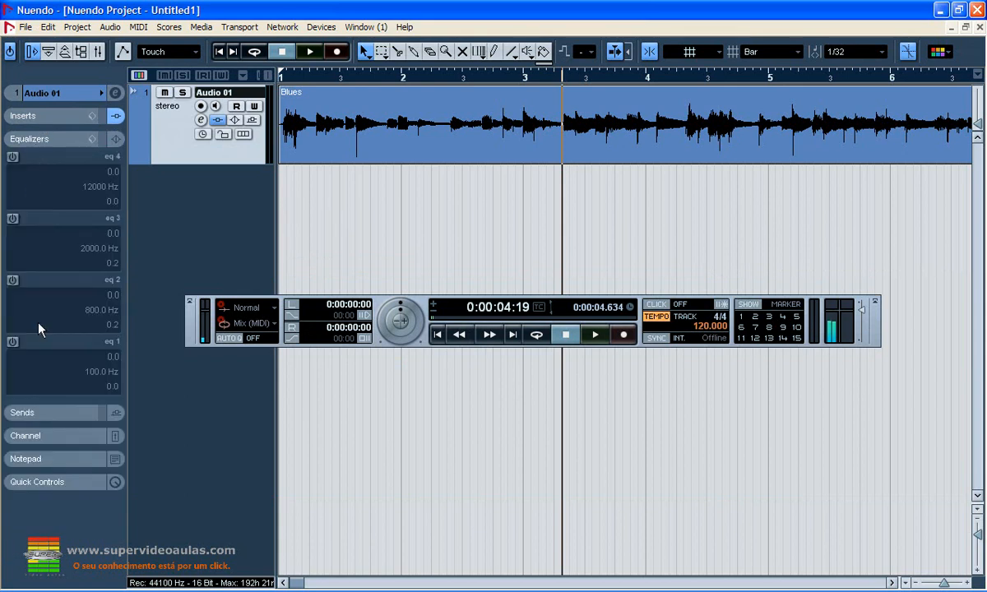
left_click(51, 147)
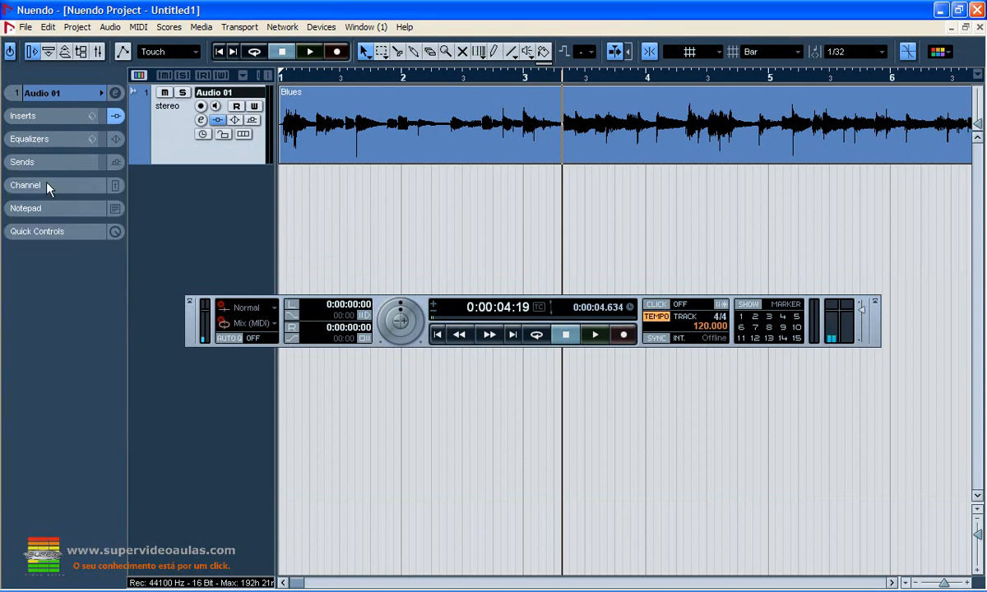
left_click(41, 160)
left_click(41, 160)
left_click(62, 117)
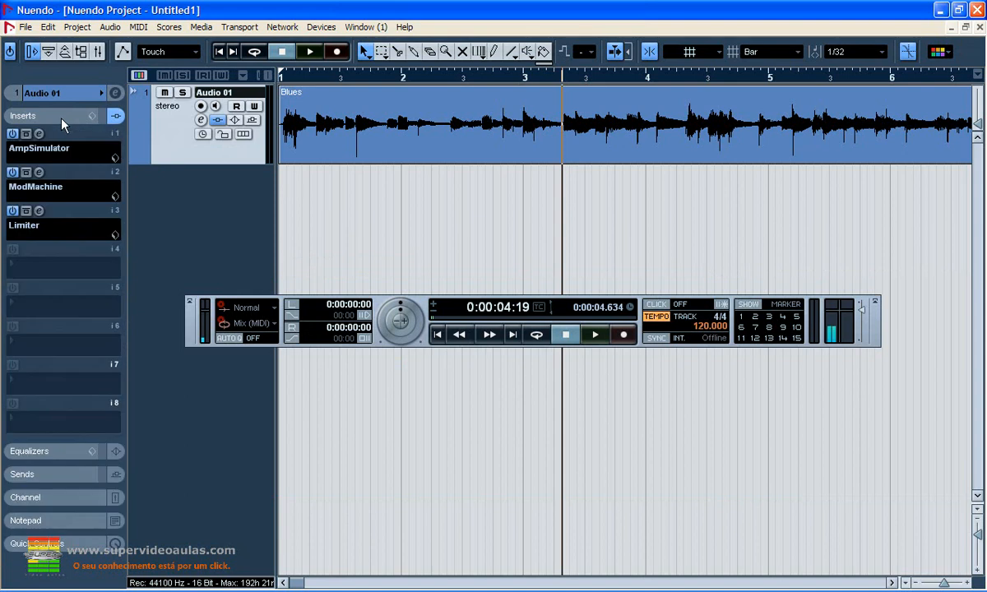
Play the Blues clip twice for a few seconds to hear it through the loaded insert effects
key("Home")
key("space")
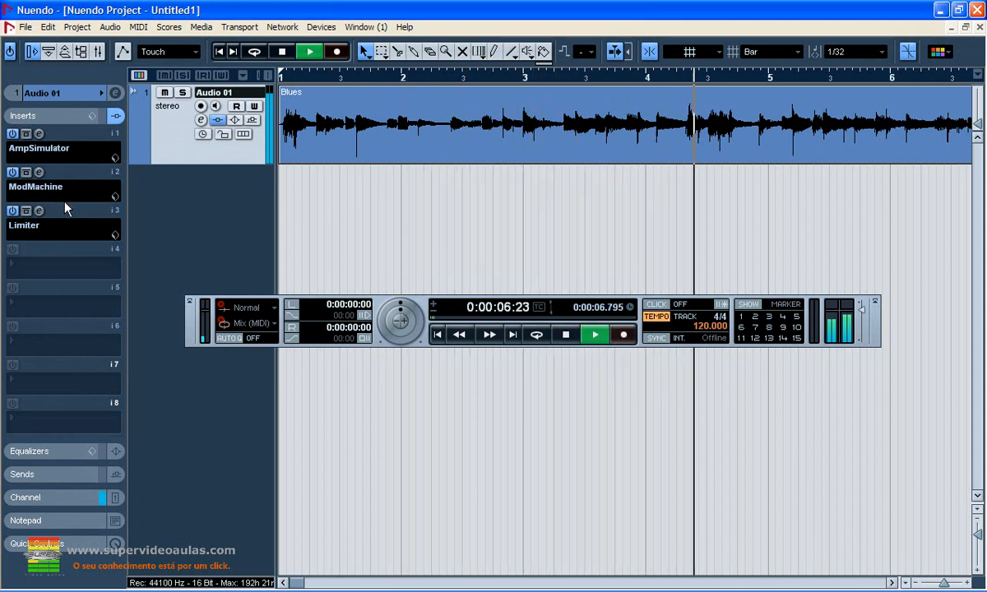
key("space")
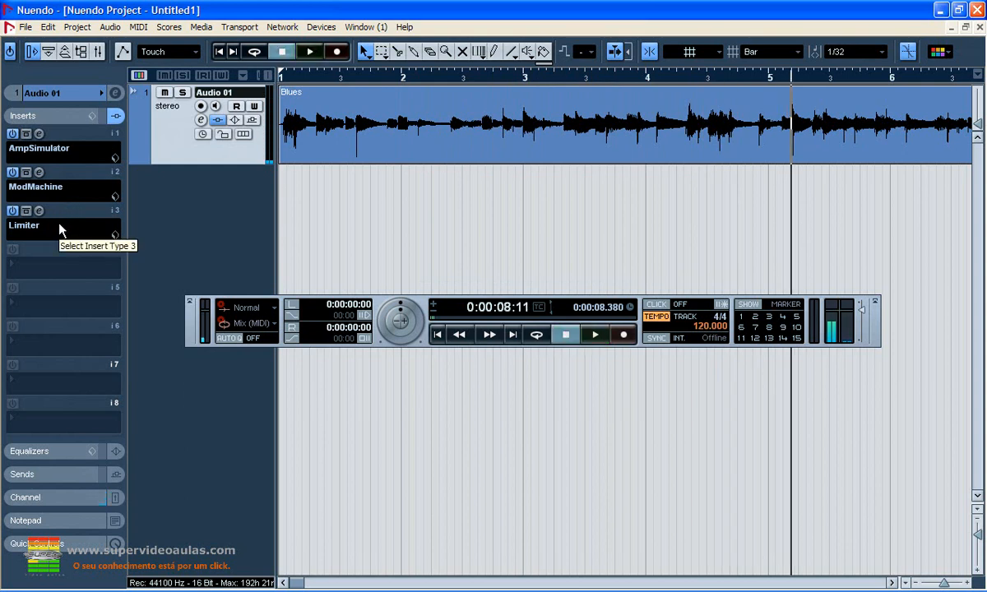
key("space")
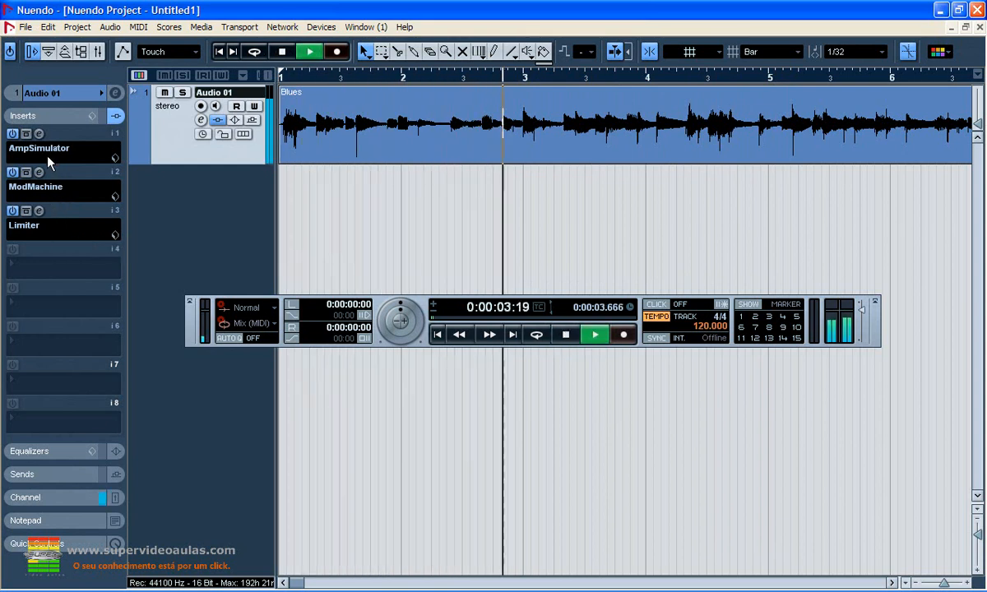
key("space")
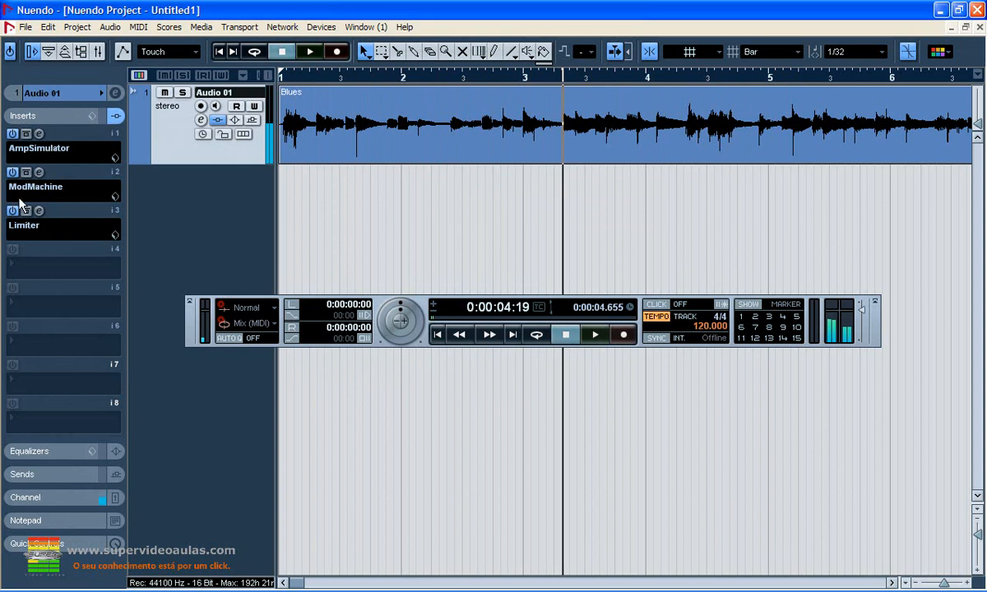
Inspect the editors of the AmpSimulator, ModMachine and Limiter inserts on Audio 01
left_click(38, 133)
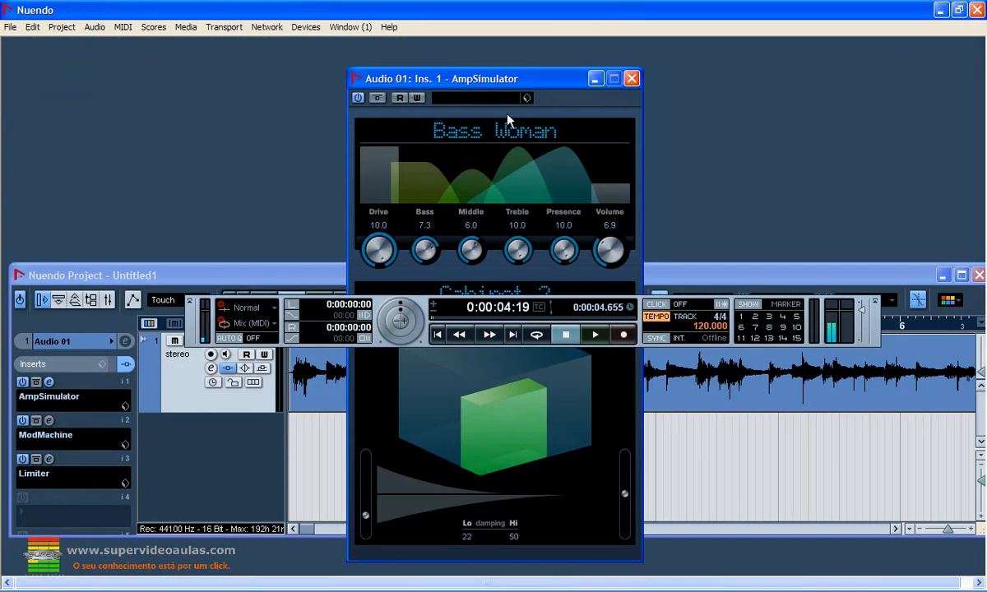
left_click(631, 79)
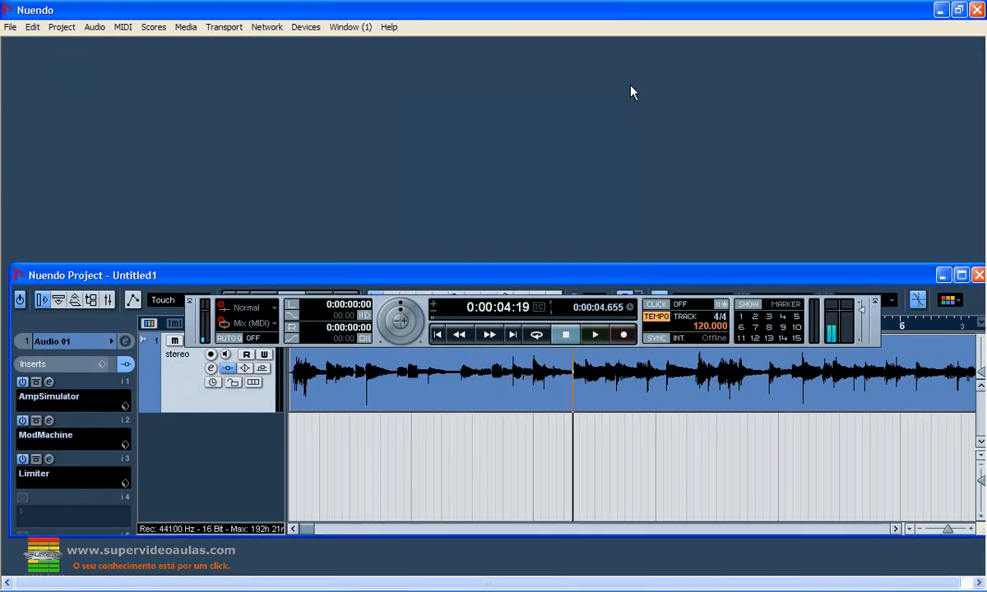
double_click(904, 275)
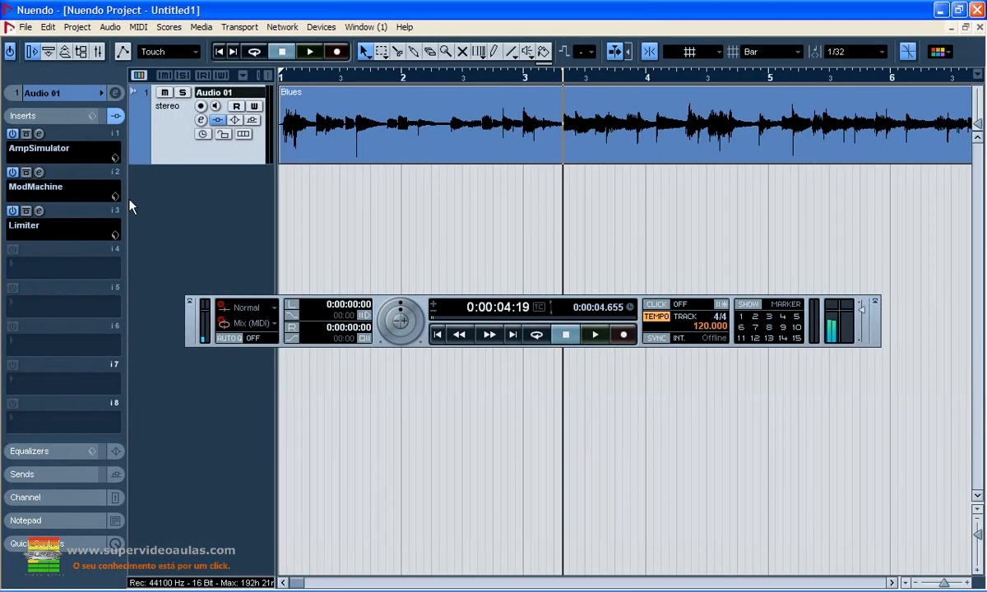
left_click(37, 173)
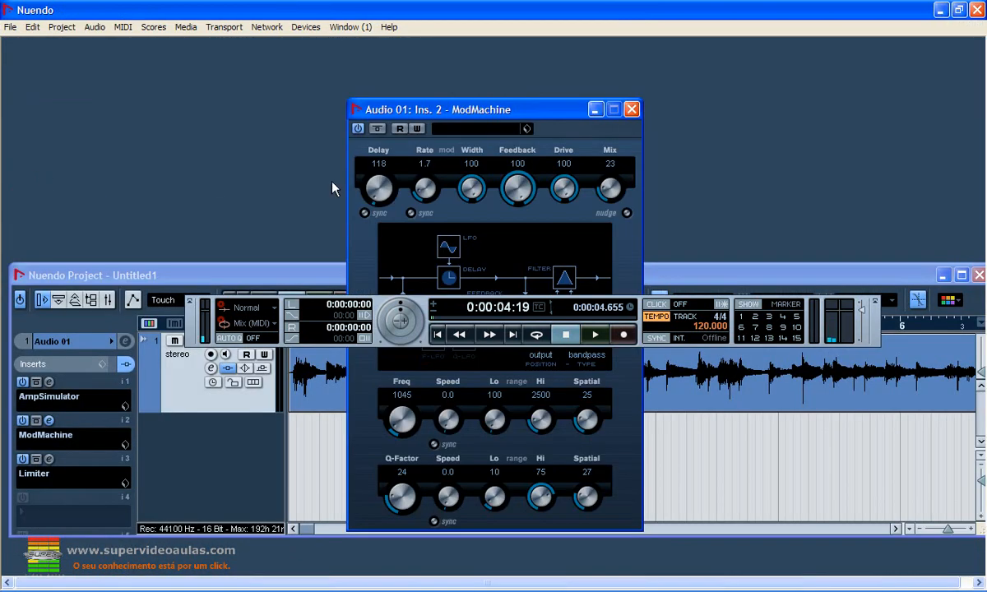
left_click(631, 109)
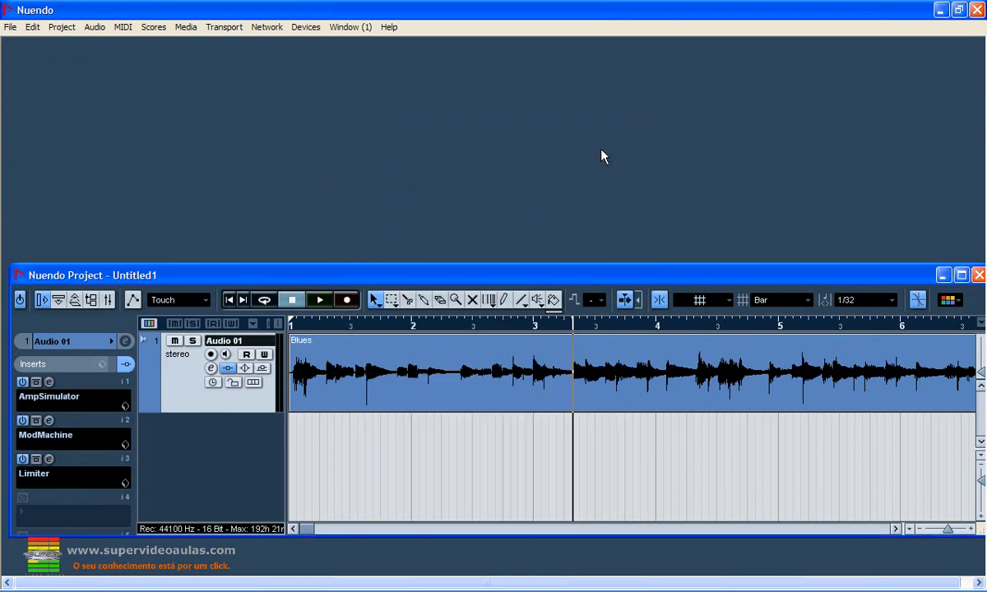
left_click(49, 459)
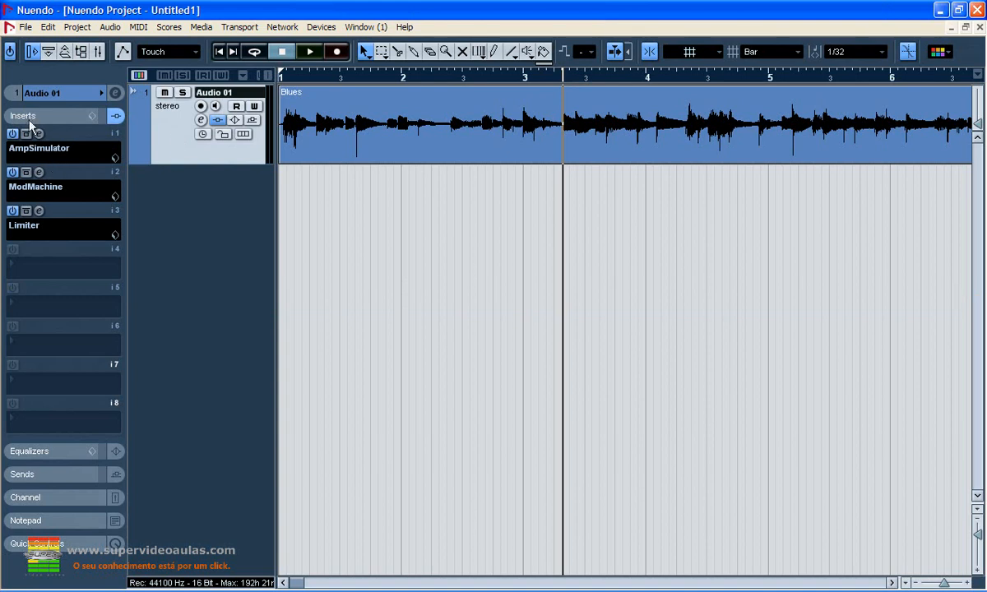
Replace Audio 01's track preset with 80s Wall lite from the filtered guitar presets
left_click(18, 92)
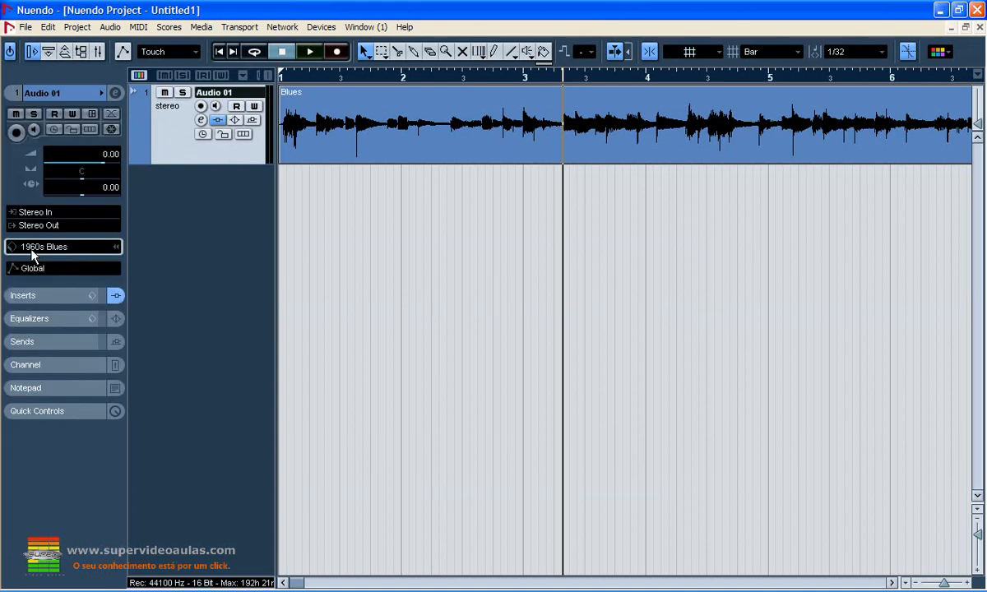
left_click(31, 251)
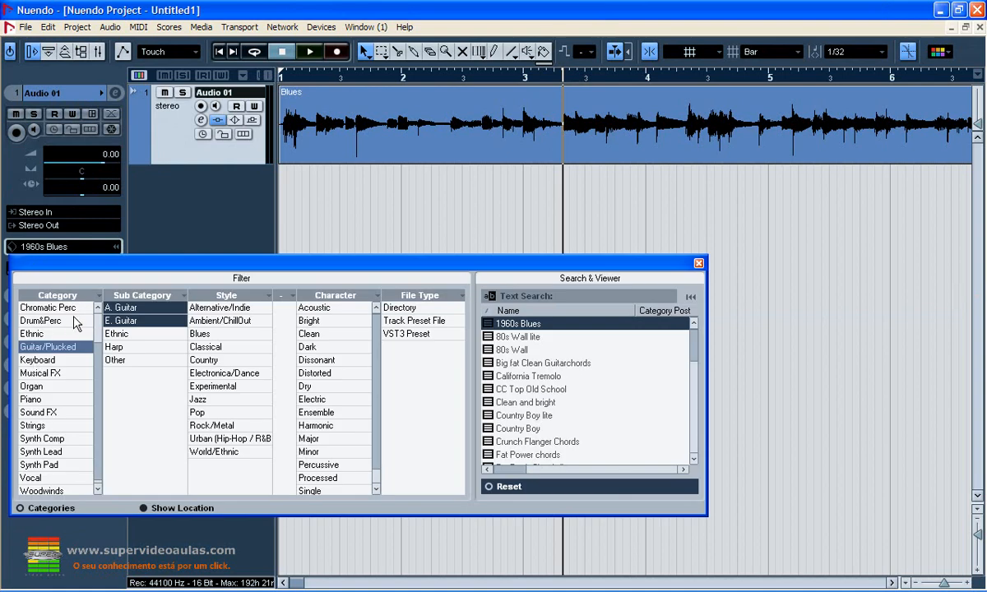
scroll(96, 362, "up", 2)
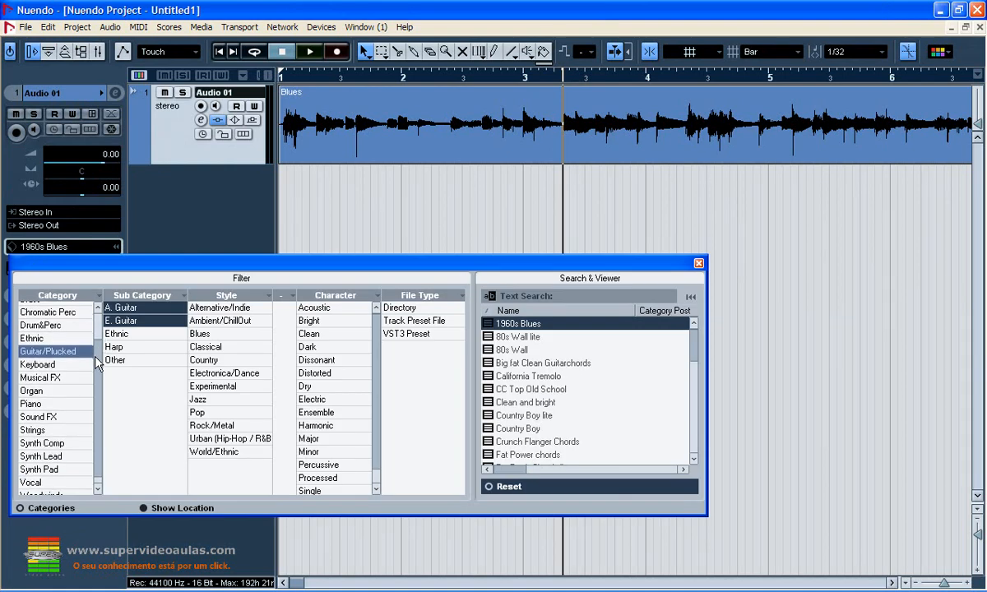
left_click_drag(97, 365, 97, 379)
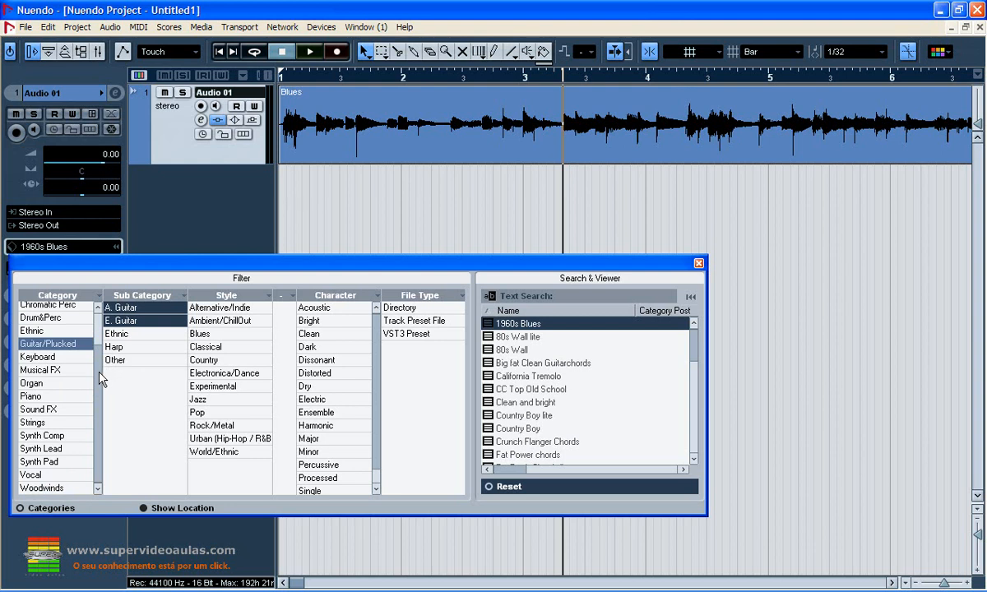
left_click(502, 337)
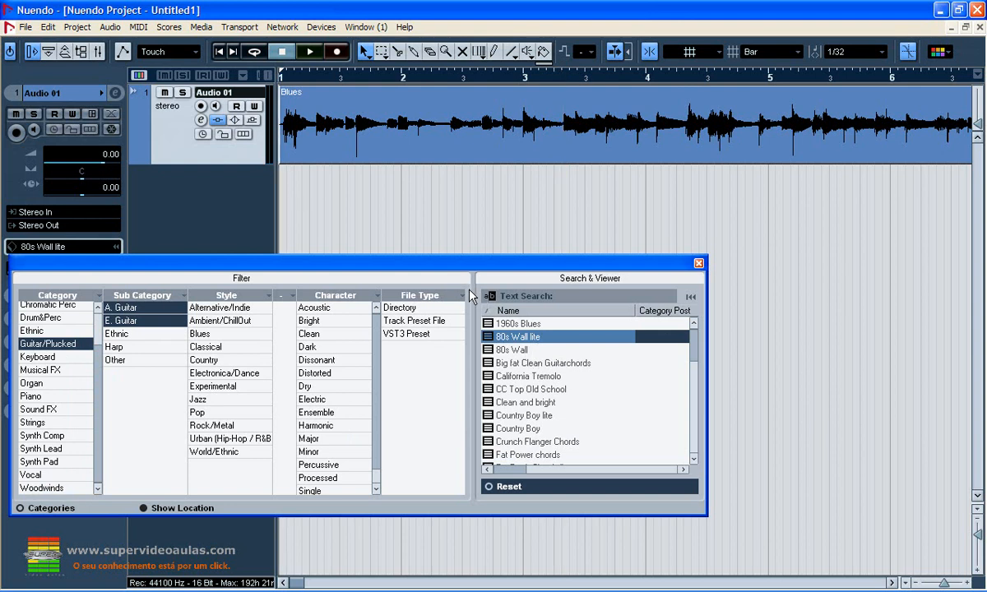
Audition the Blues clip through the 80s Wall lite preset in short playback passes, and close the preset browser
key("space")
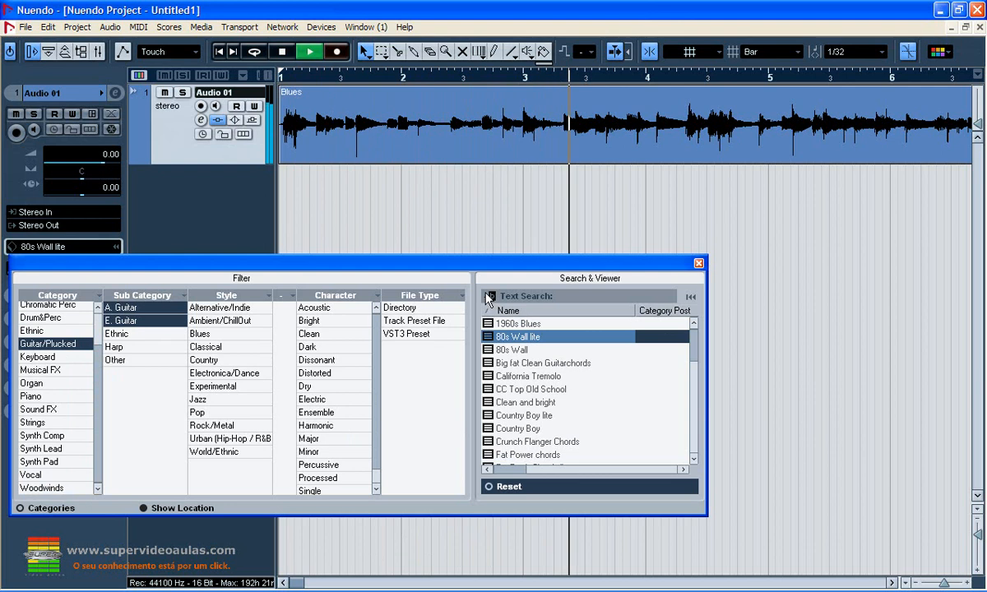
key("space")
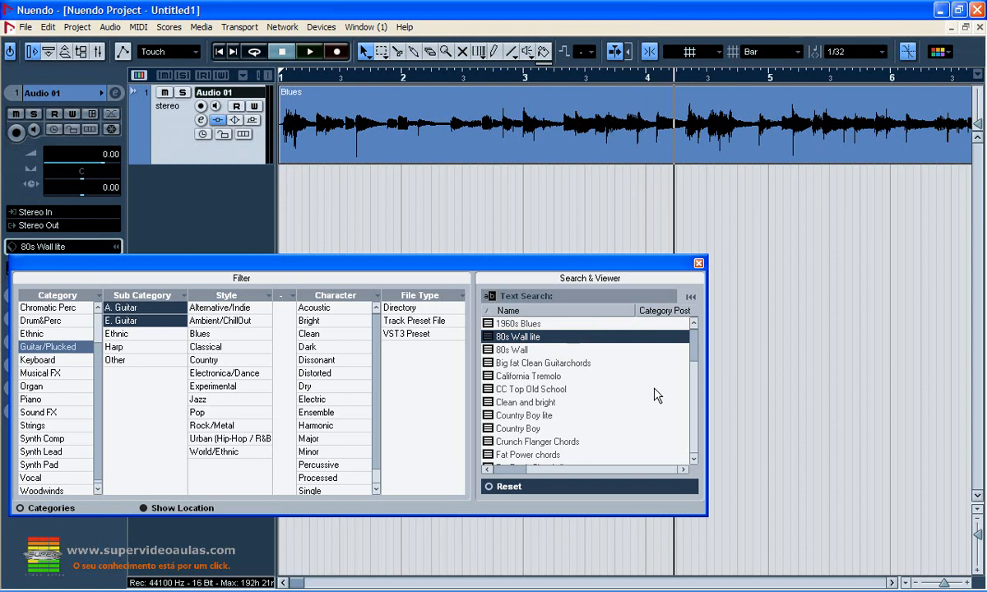
left_click(528, 338)
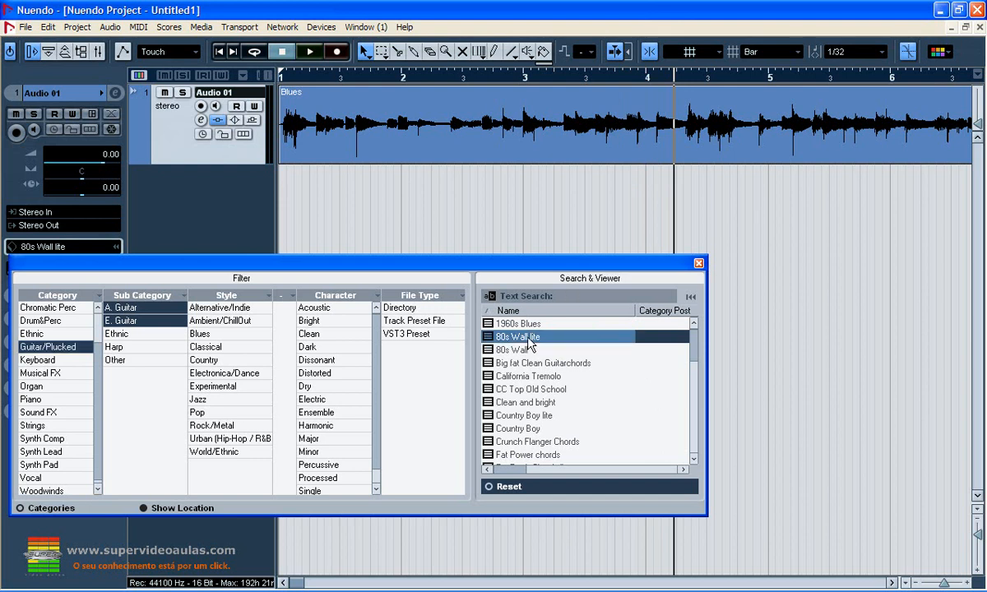
key("space")
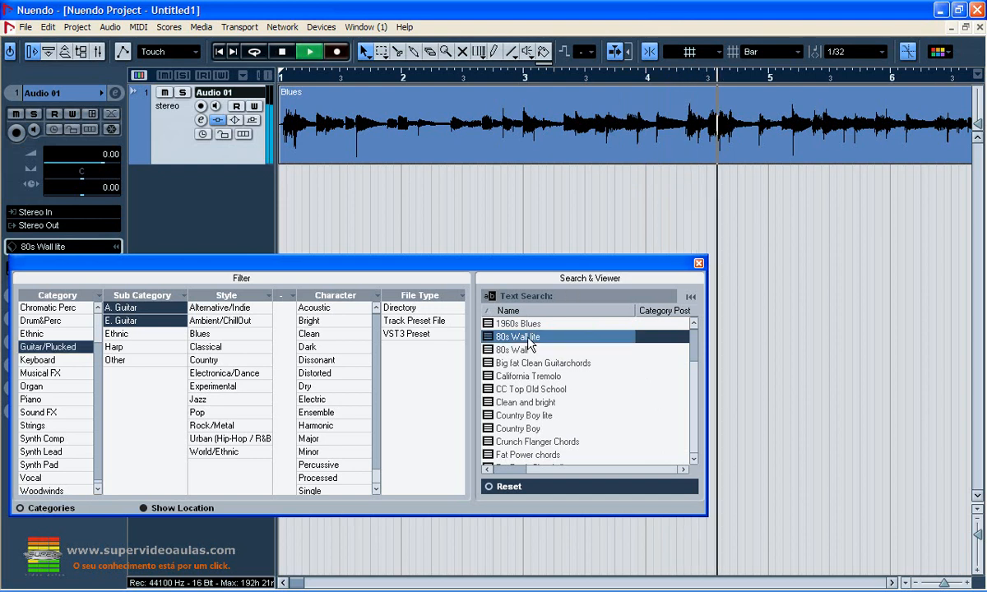
key("space")
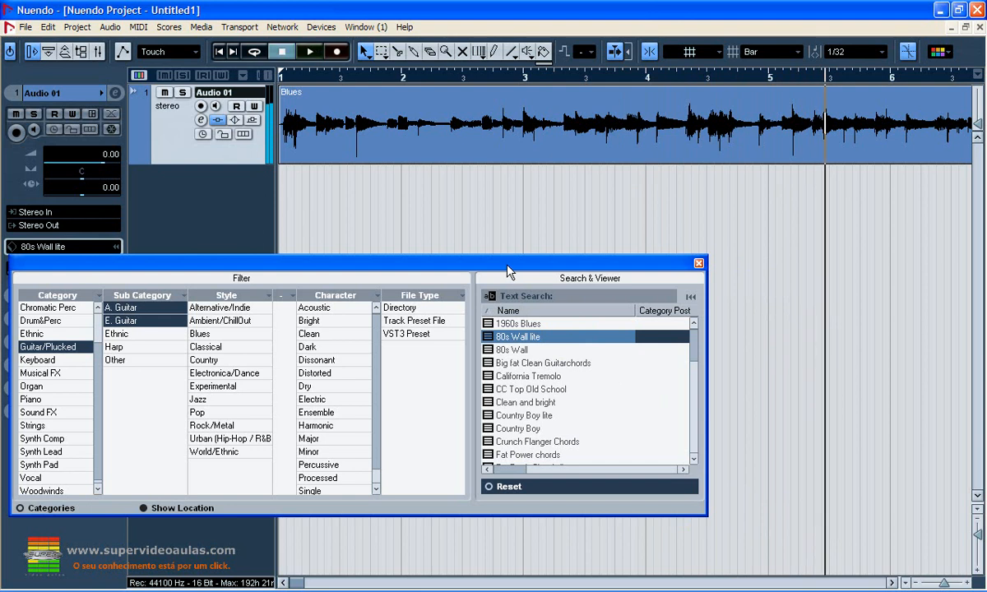
left_click_drag(508, 271, 677, 280)
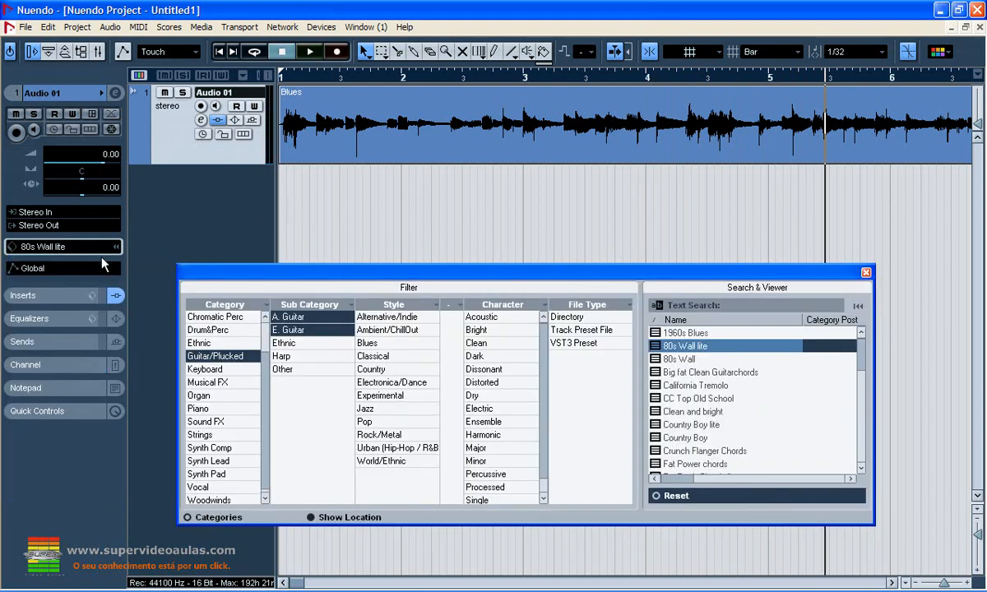
key("Escape")
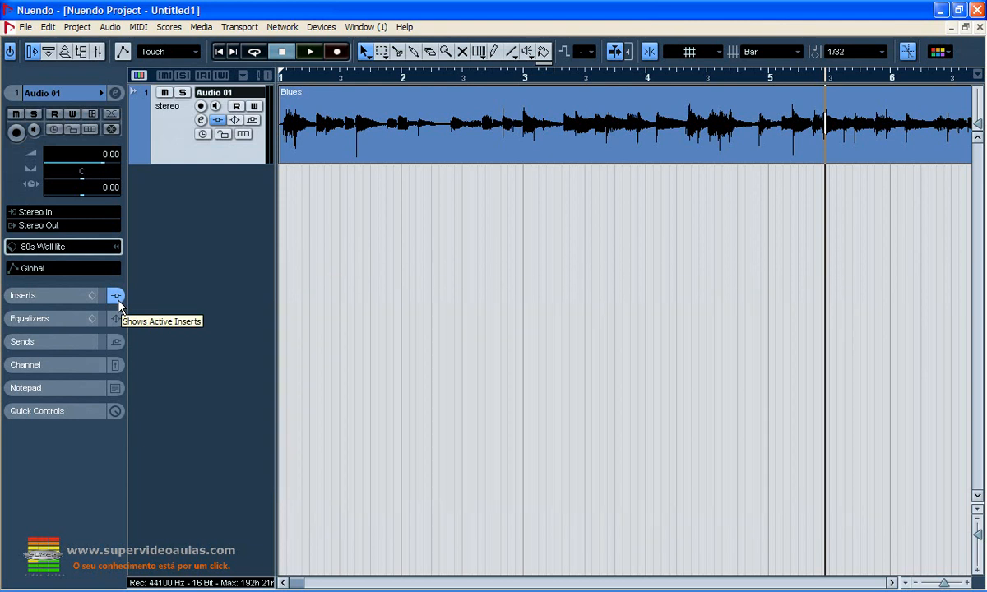
Compare Audio 01 with its inserts bypassed and active during playback, leaving them active and returning to the Inspector's basic track settings
left_click(116, 301)
left_click(116, 120)
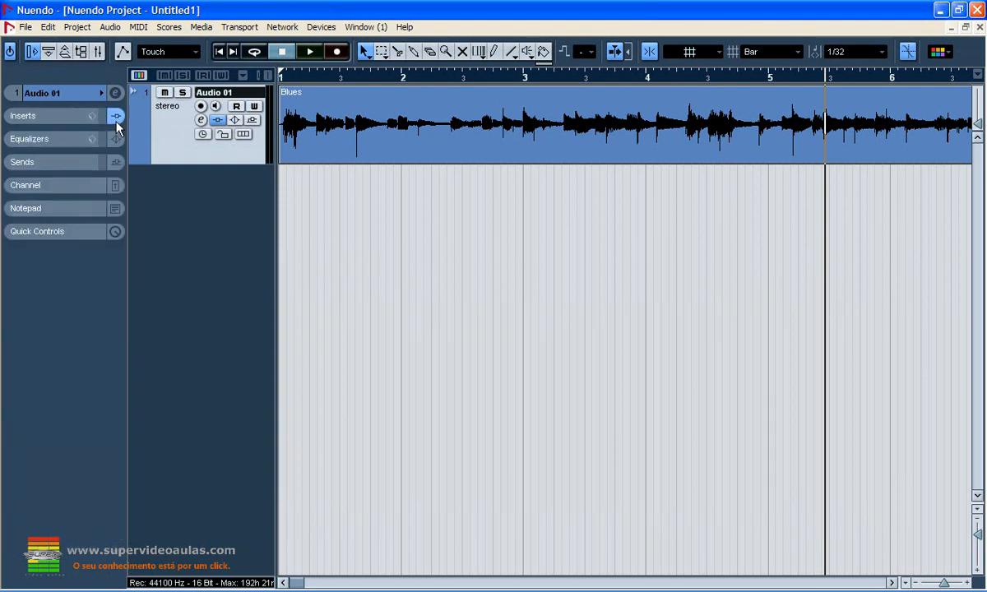
left_click(218, 119)
key("space")
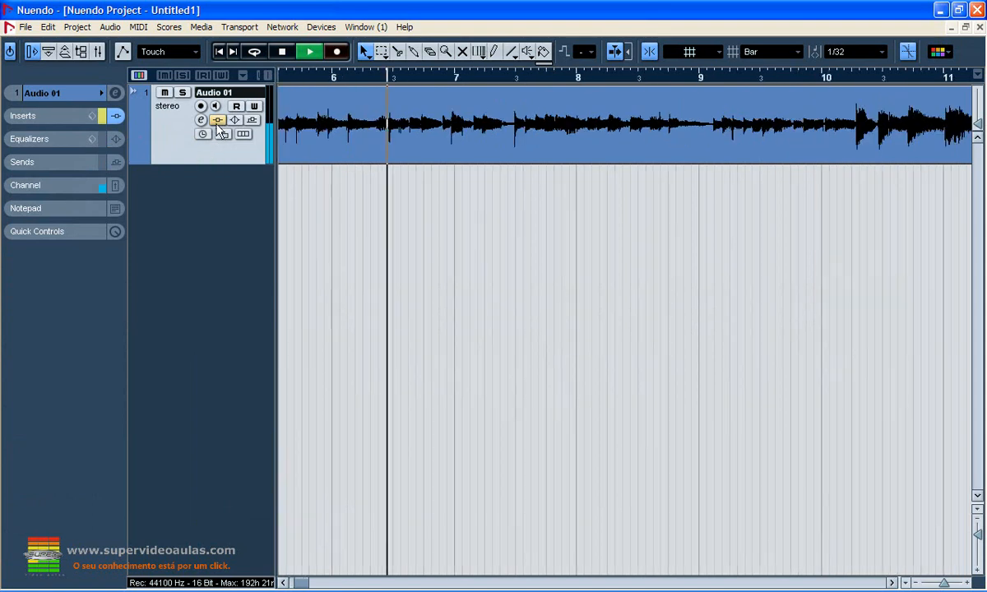
left_click(216, 121)
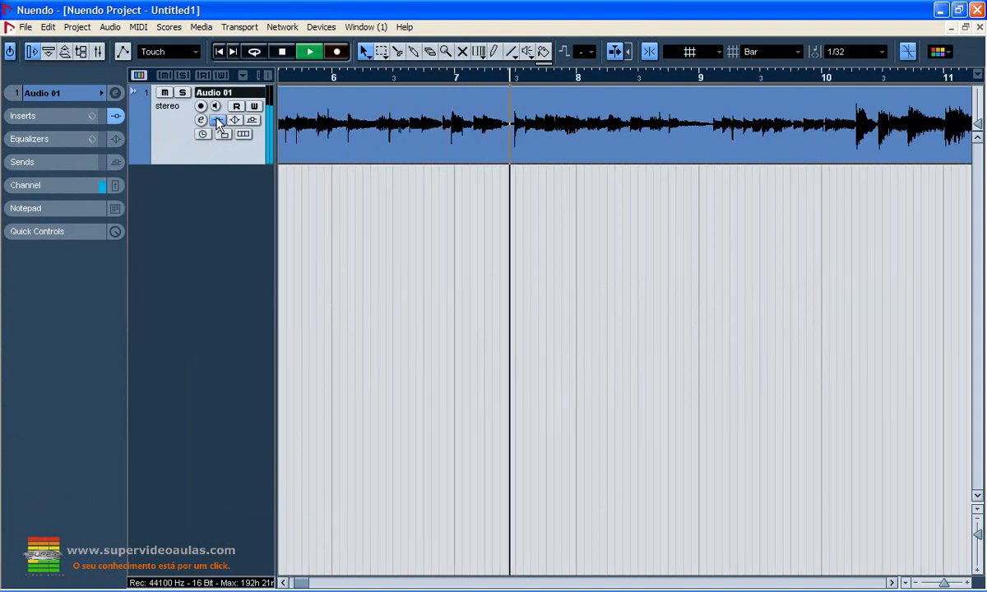
left_click(218, 120)
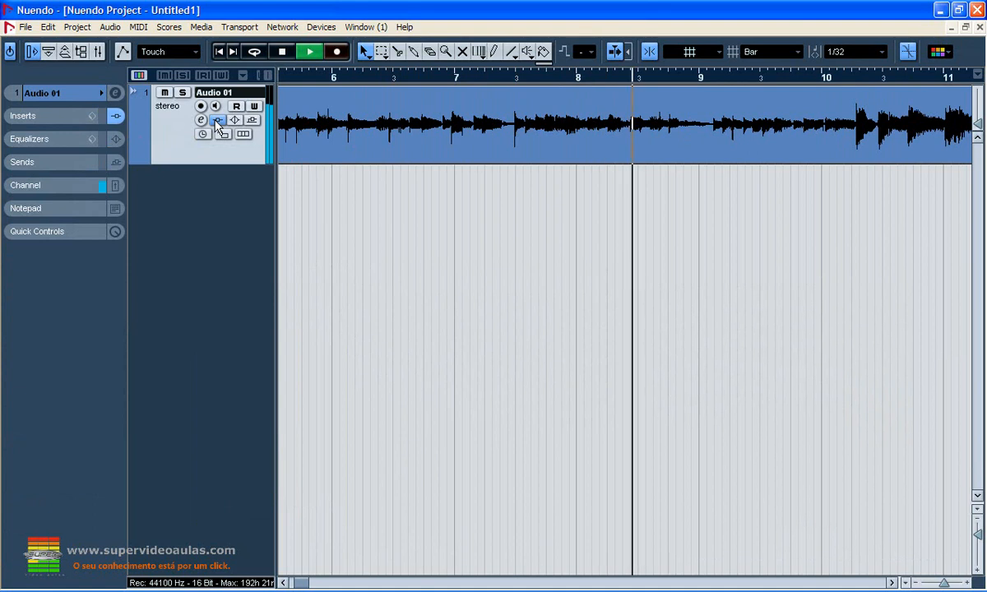
left_click(217, 121)
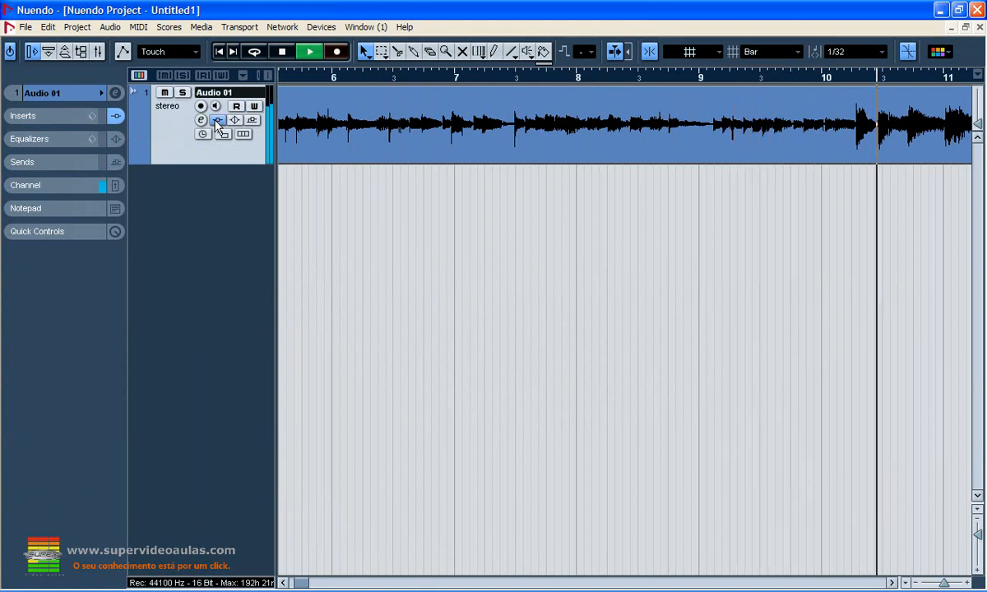
key("space")
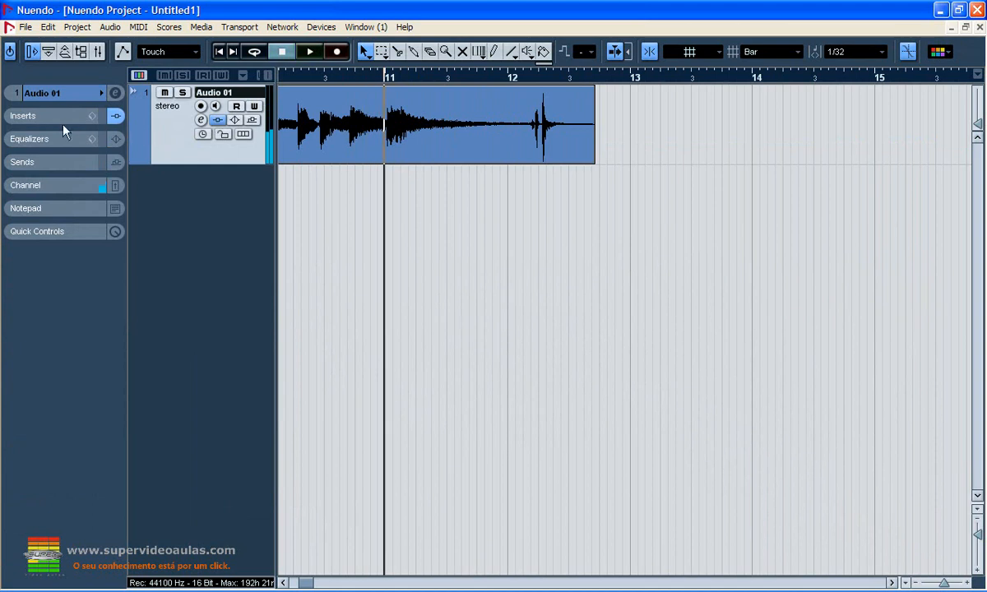
left_click(17, 93)
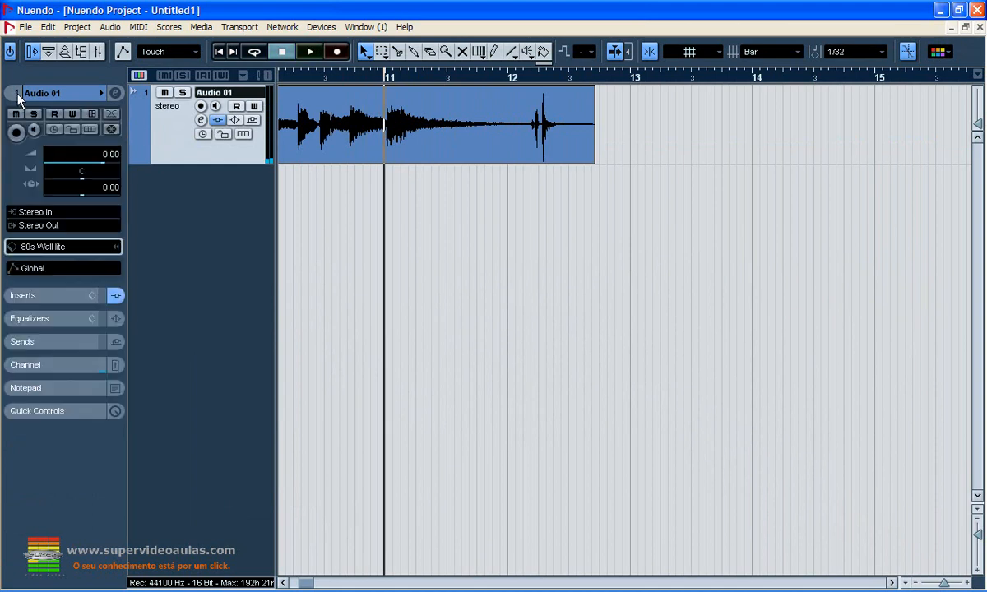
Audition Audio 01 through the track presets 80s Wall, Big fat Clean Guitarchords, California Tremolo and CC Top Old School
left_click(26, 249)
left_click(504, 350)
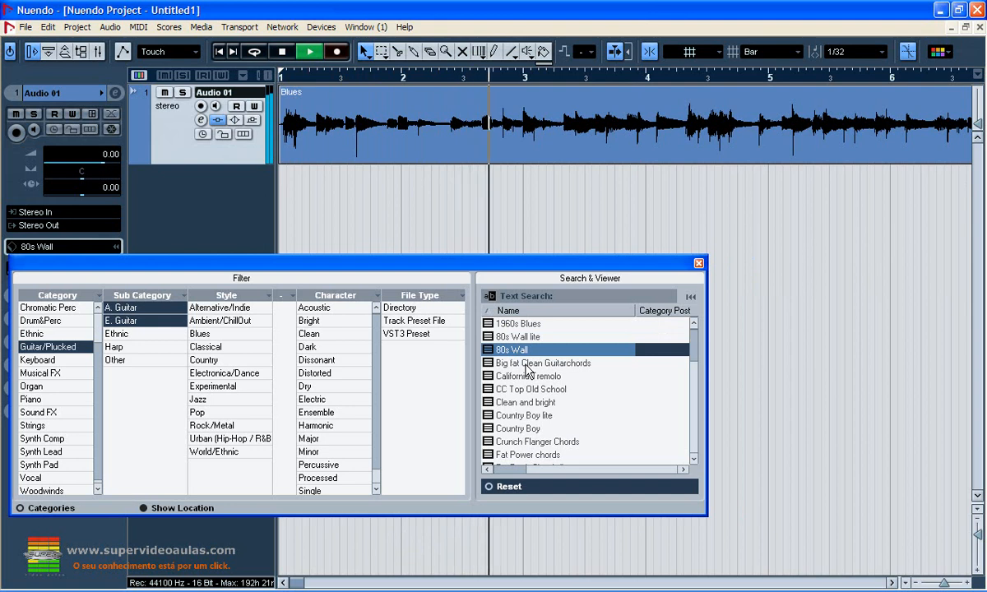
left_click(526, 364)
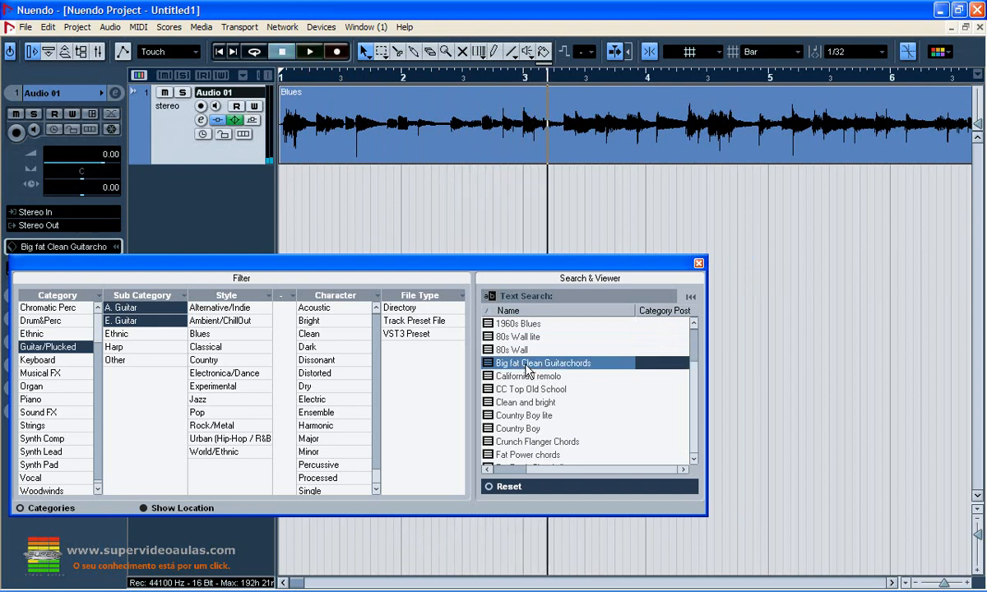
key("space")
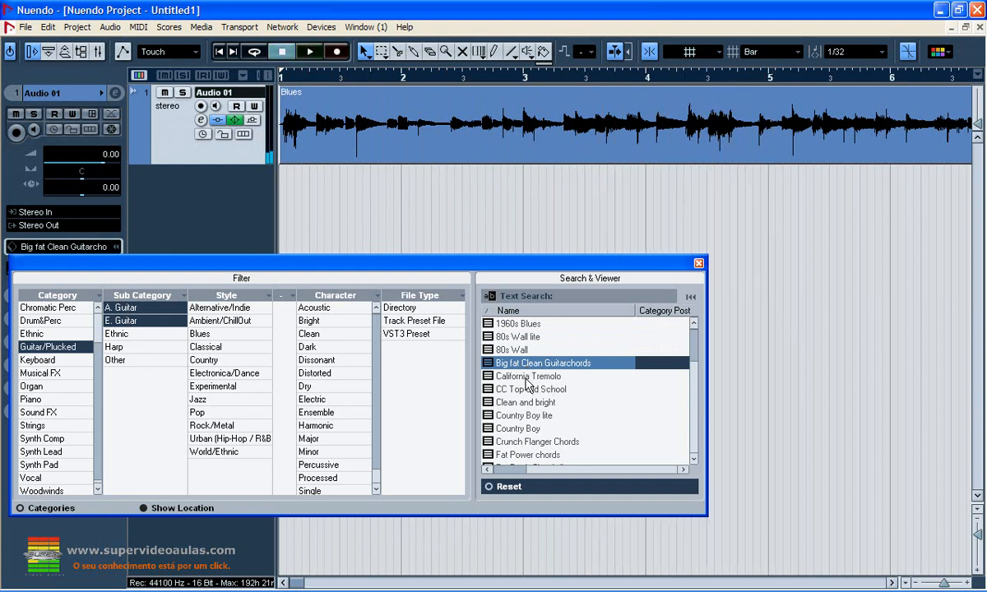
left_click(531, 377)
key("space")
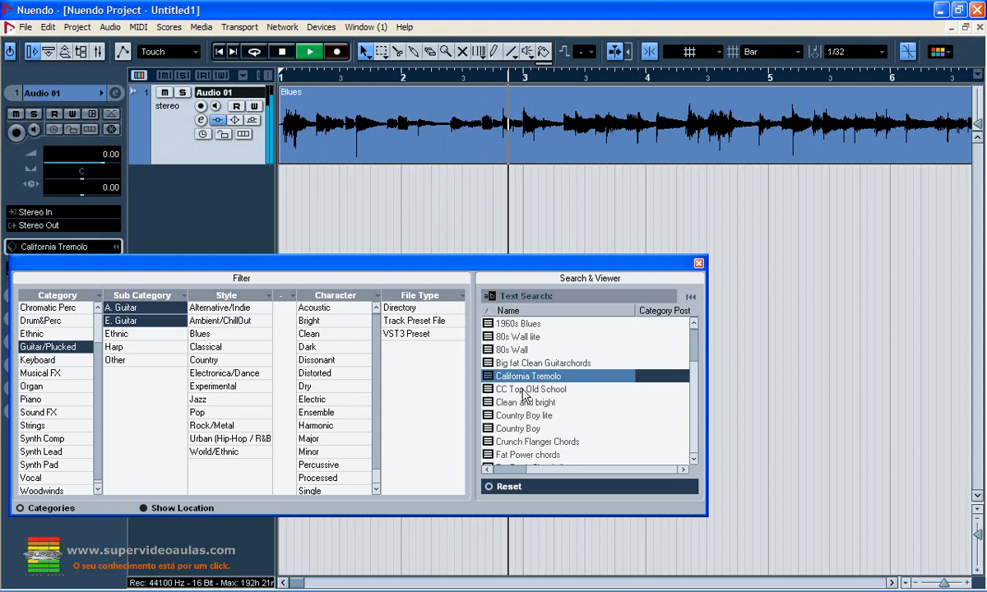
key("space")
left_click(524, 390)
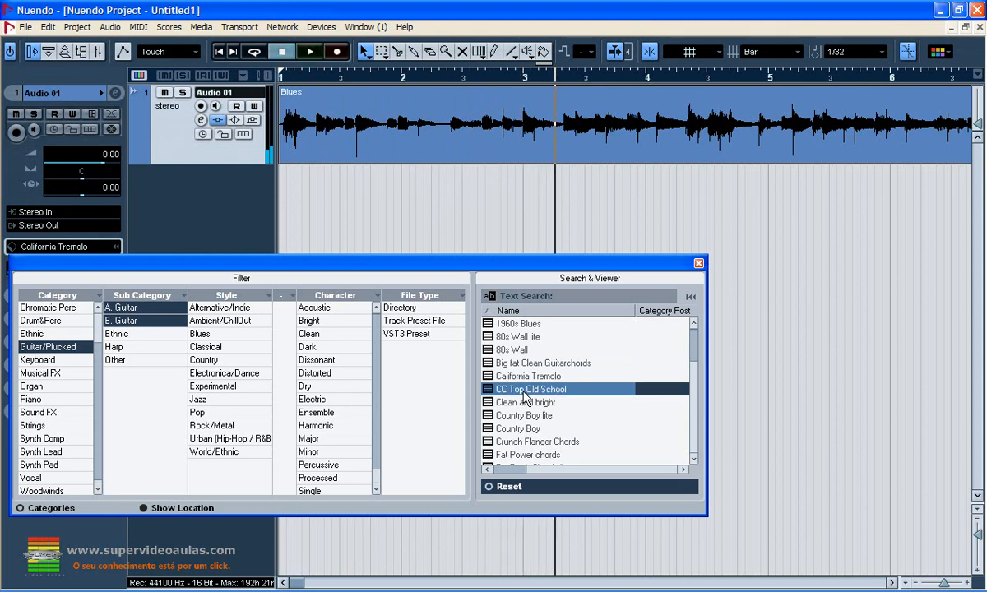
key("space")
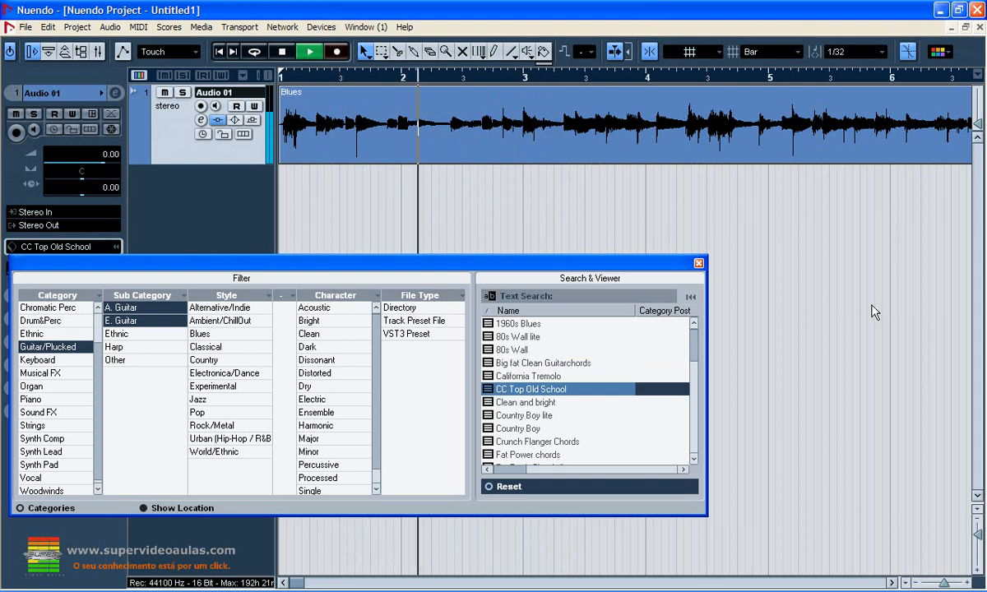
Audition the Blues clip through the track presets Clean and bright and Country Boy lite, moving the preset browser aside
left_click(527, 403)
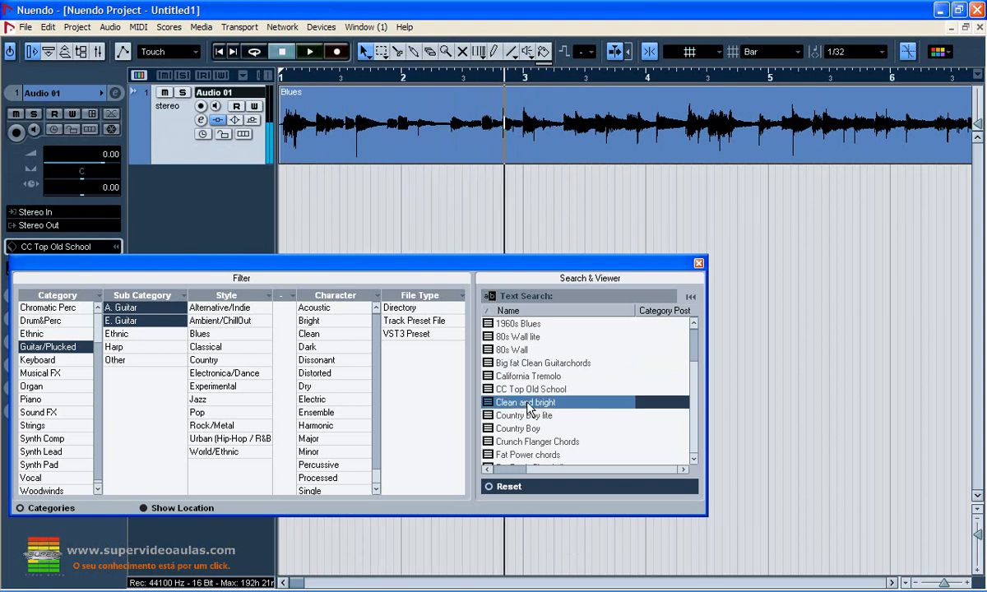
key("space")
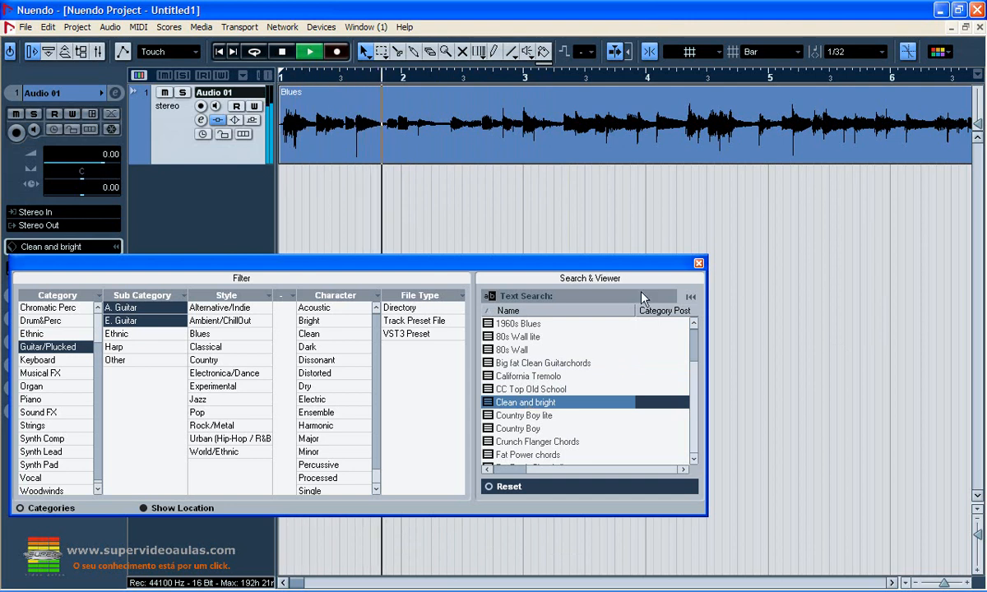
left_click_drag(632, 268, 655, 267)
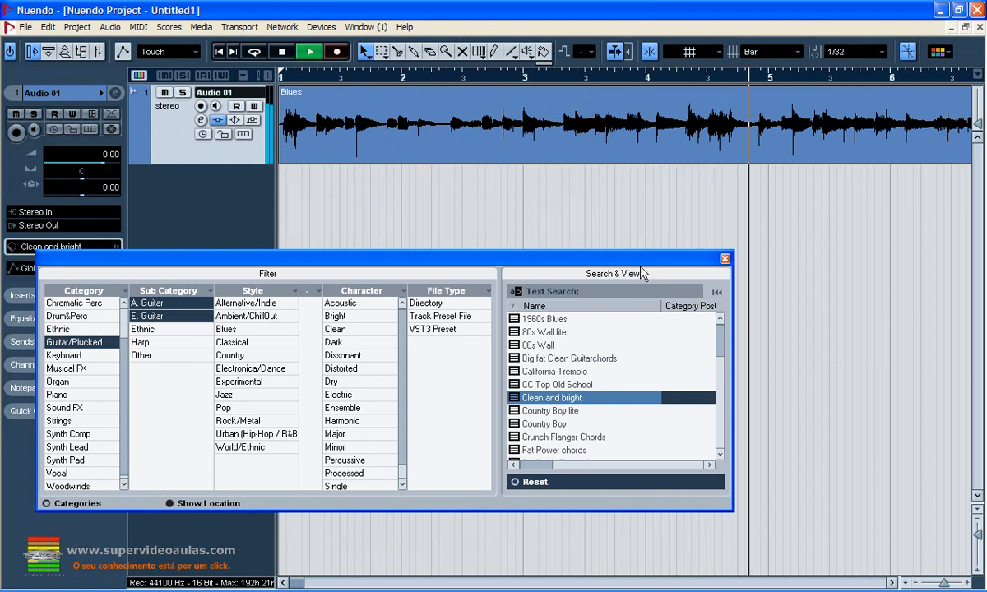
key("space")
left_click(563, 412)
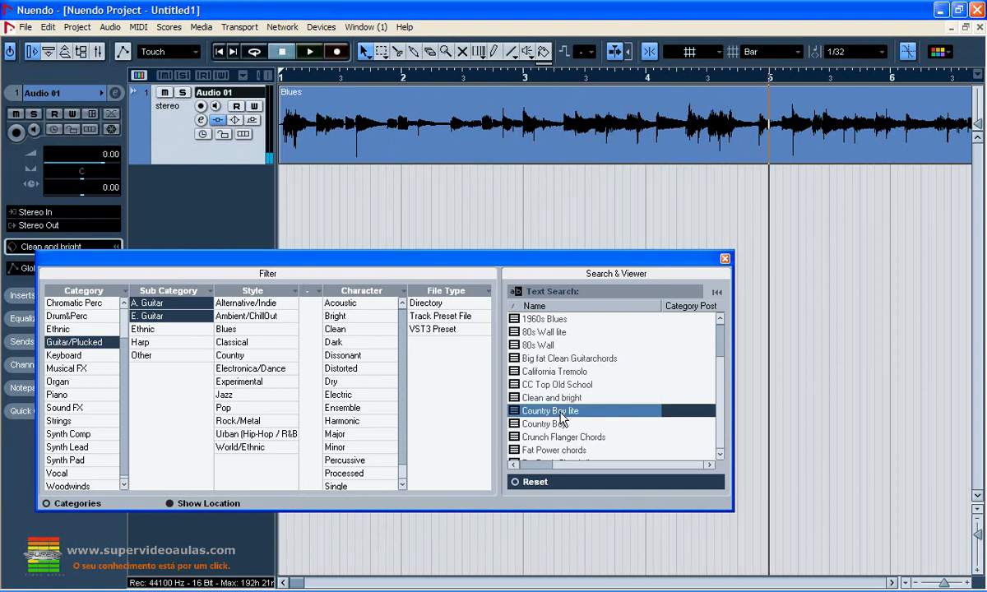
key("space")
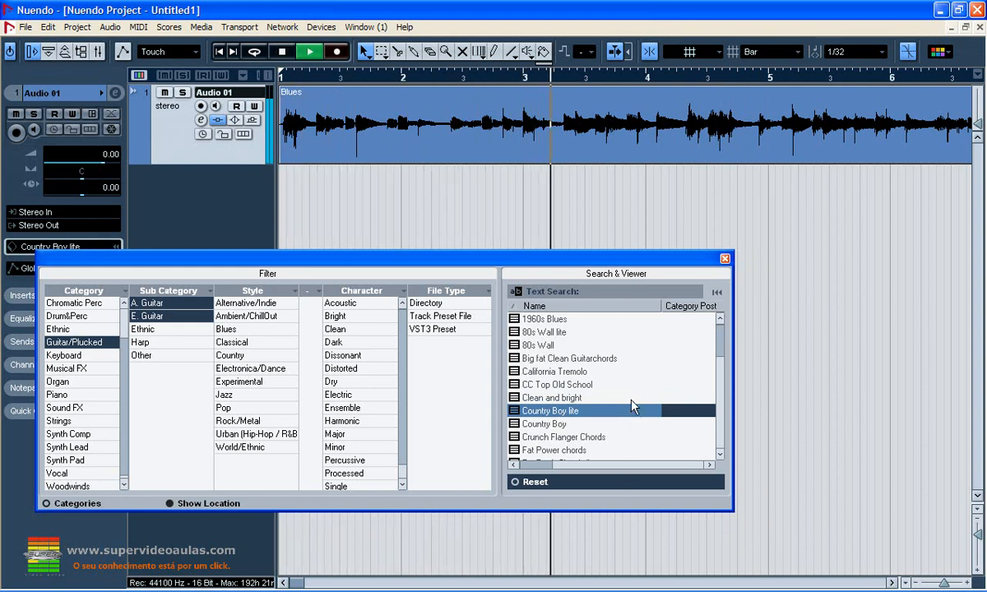
Stop playback, apply the Country Boy track preset to Audio 01 and close the preset browser
key("space")
left_click(558, 426)
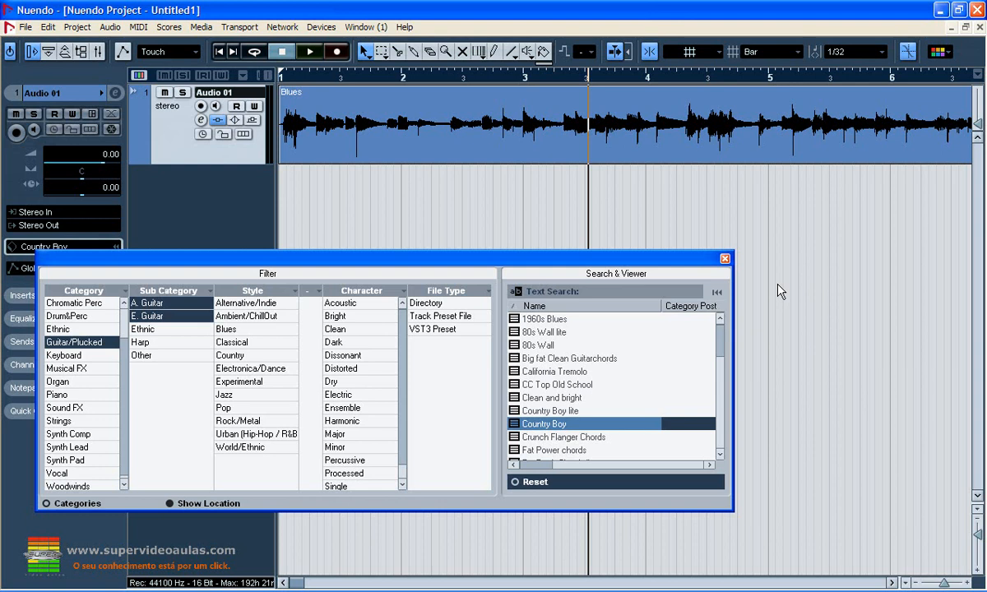
left_click(723, 259)
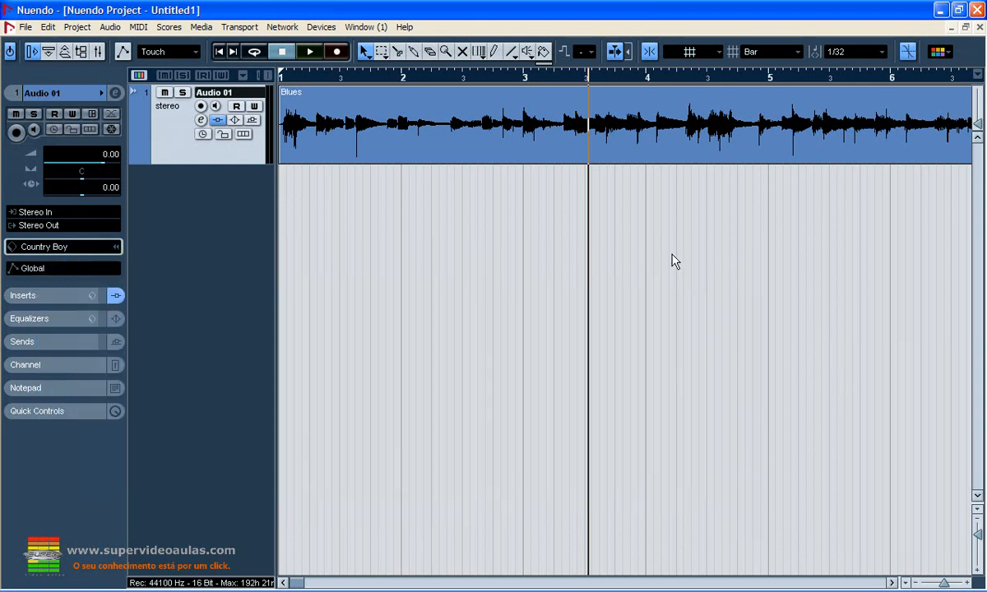
Inspect Audio 01's insert chain in the Inspector and the channel settings window, returning to the maximized project window
left_click(38, 294)
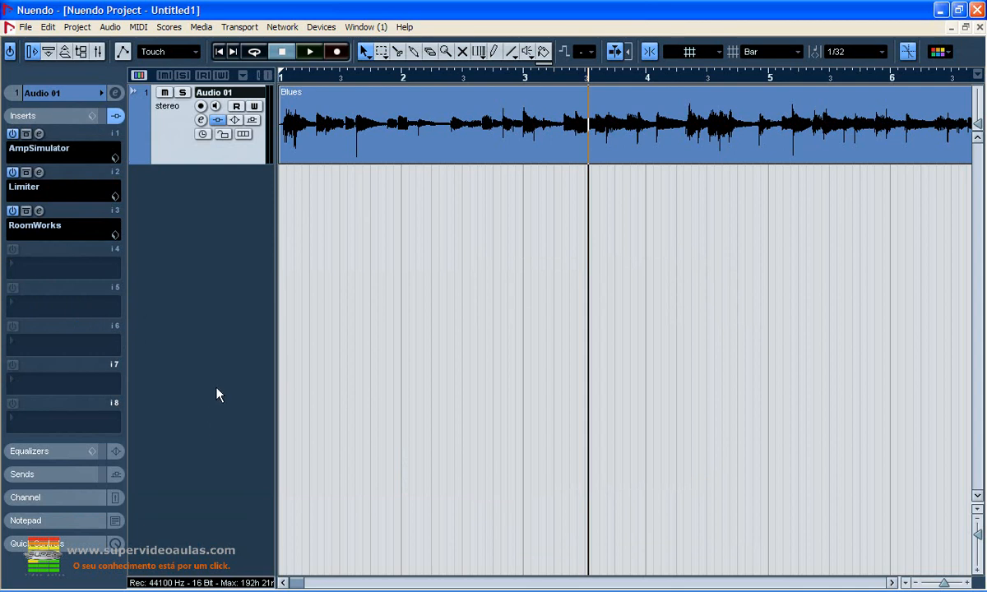
left_click(55, 117)
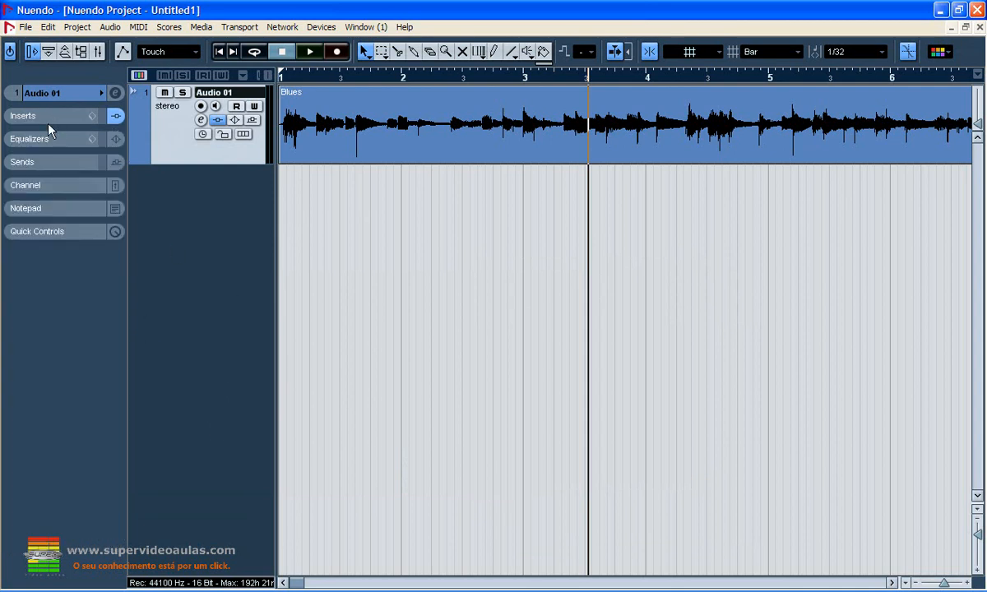
left_click(45, 118)
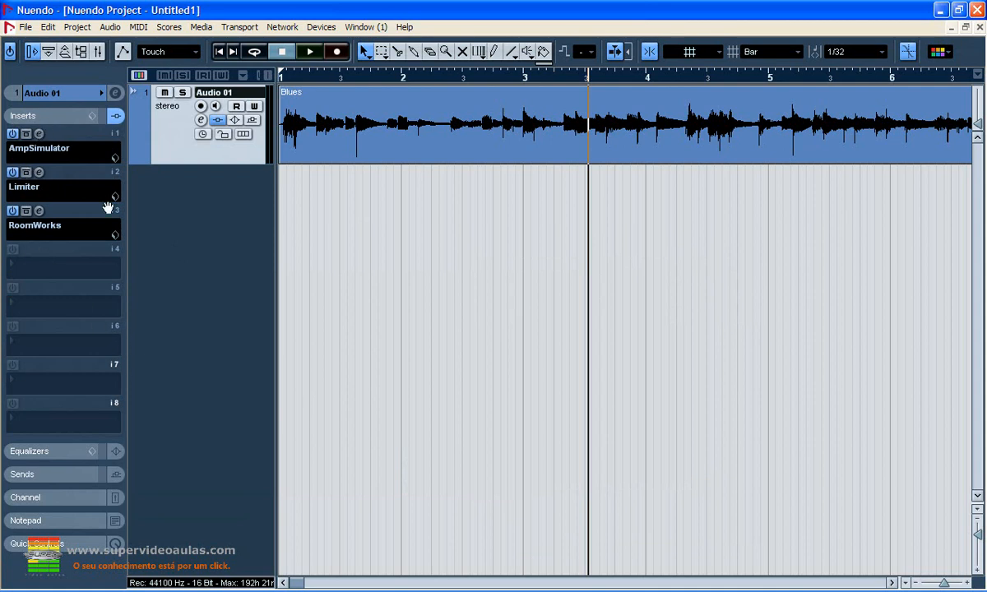
left_click(201, 120)
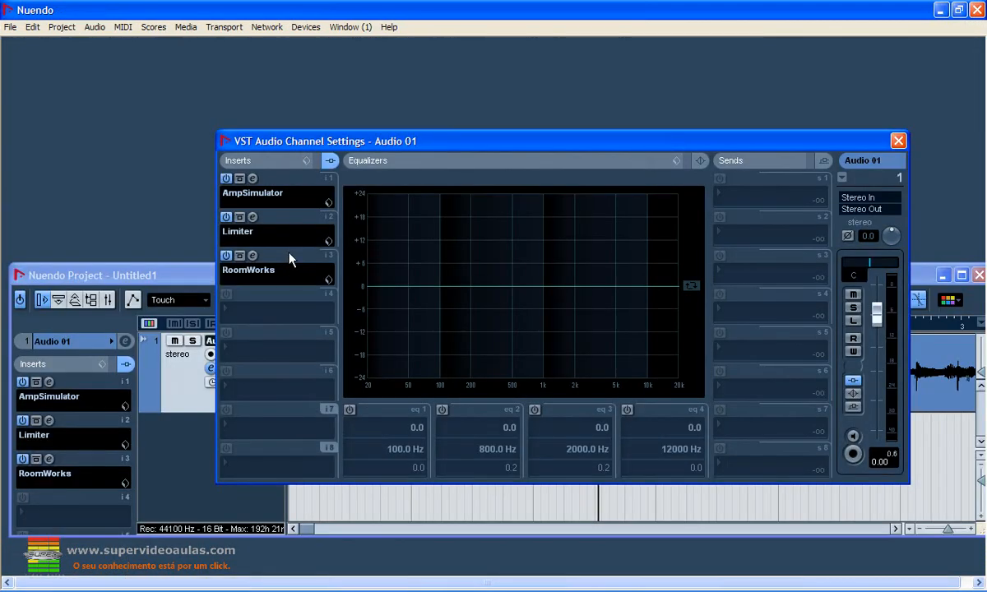
left_click(898, 140)
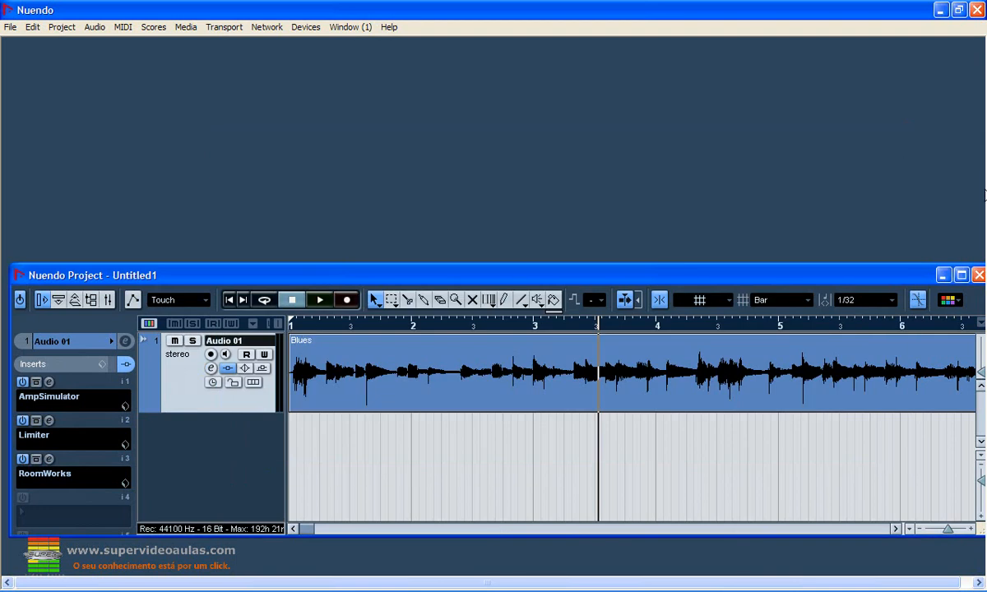
left_click(962, 275)
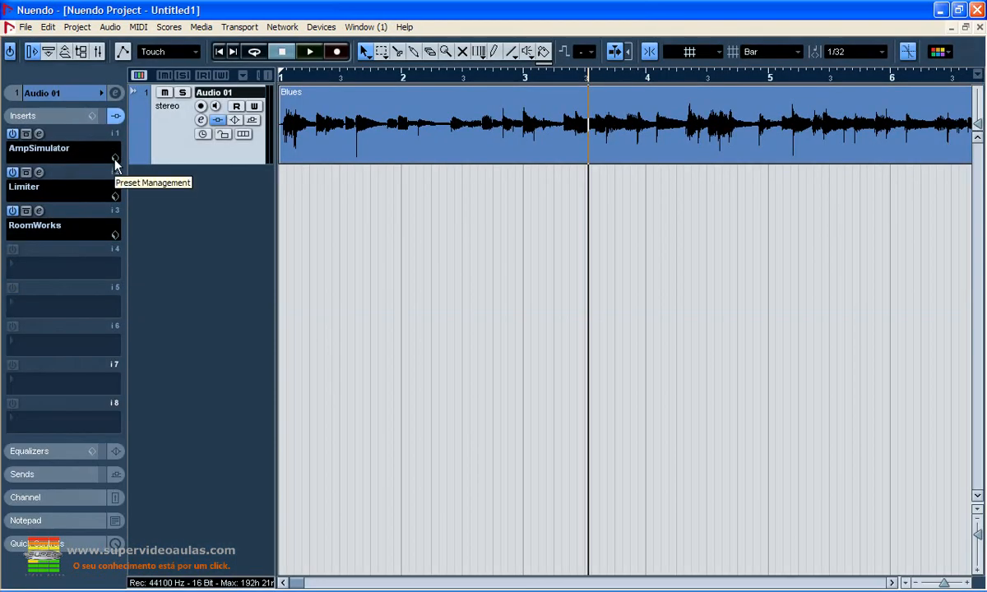
Browse the AmpSimulator insert's presets and audition Acdc - Young and Addlipp Fx on the Blues clip
left_click(116, 158)
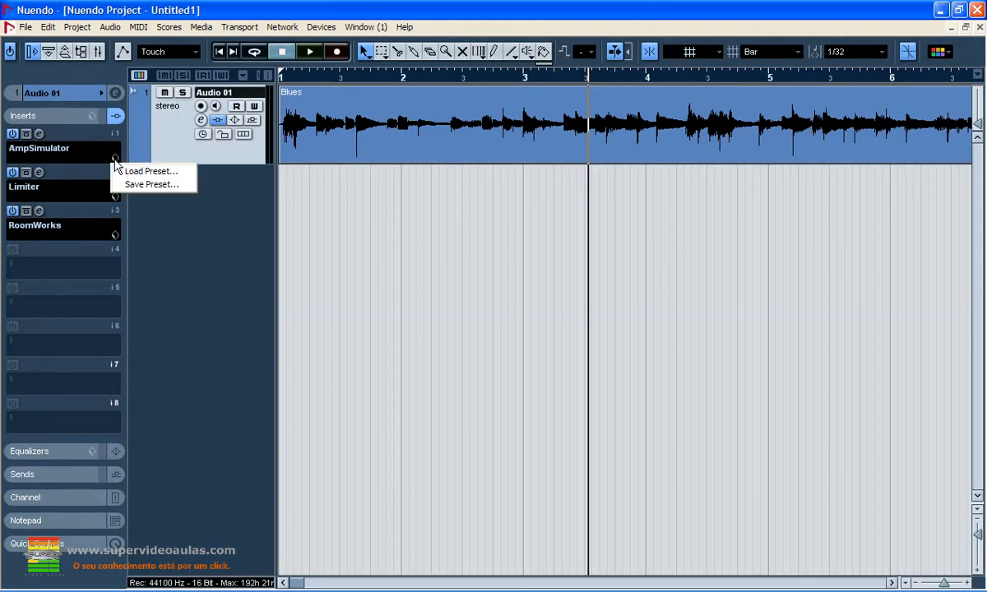
left_click(130, 171)
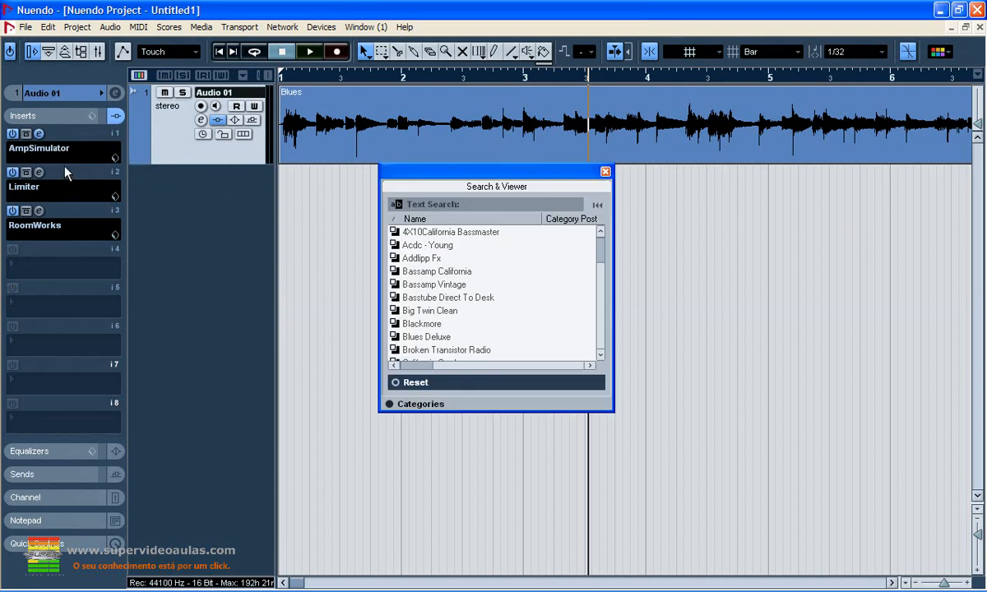
left_click(596, 246)
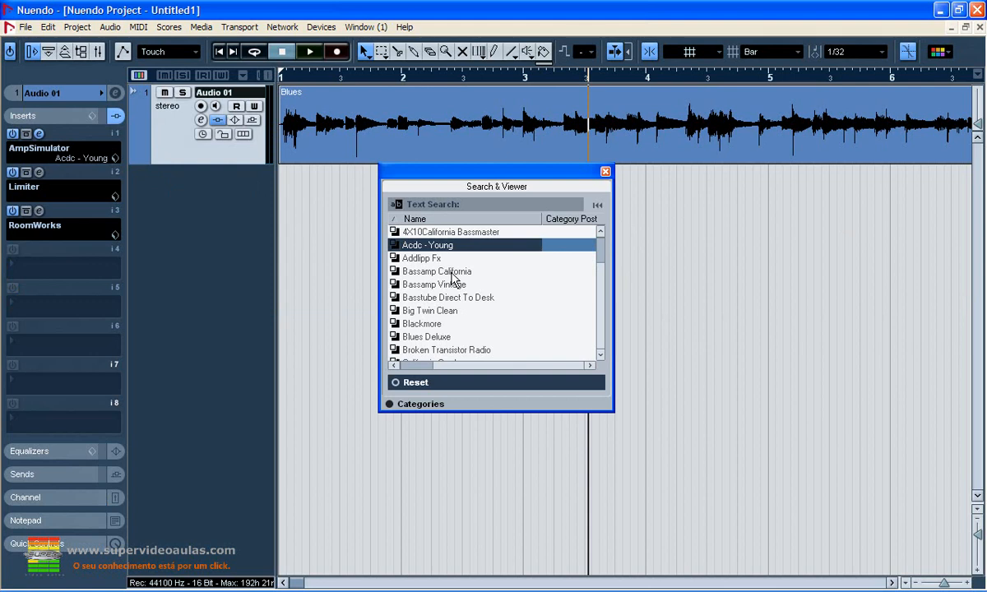
key("space")
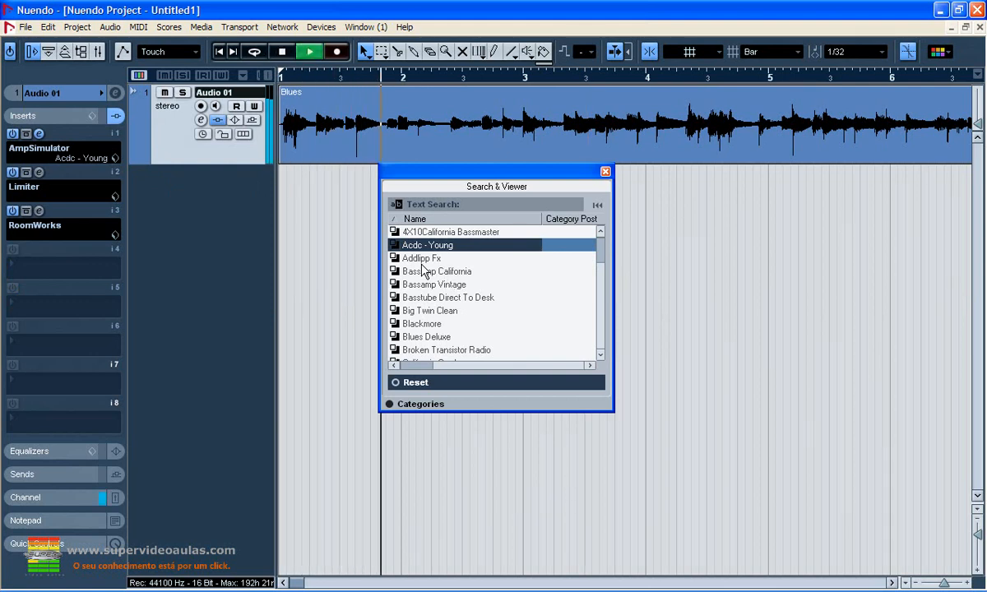
key("space")
left_click(422, 259)
key("space")
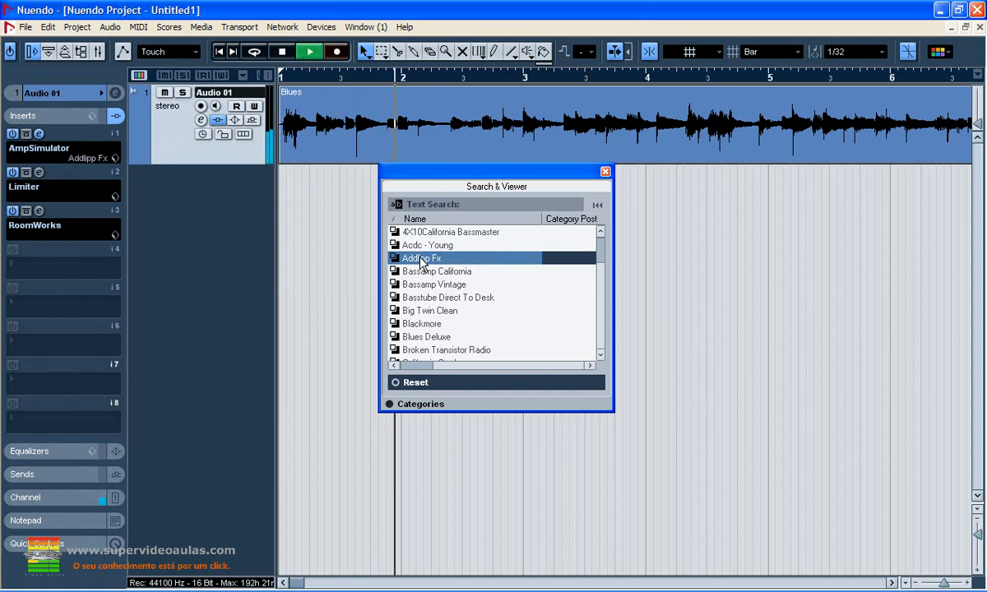
Audition the AmpSimulator presets Bassamp California, Bassamp Vintage and Basstube Direct To Desk during playback
left_click(421, 274)
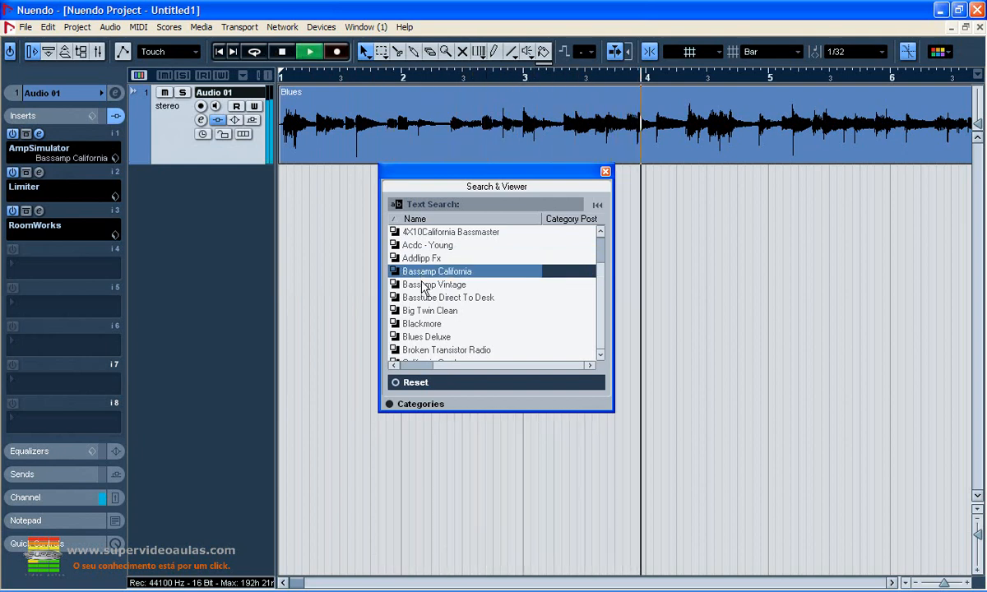
left_click(423, 286)
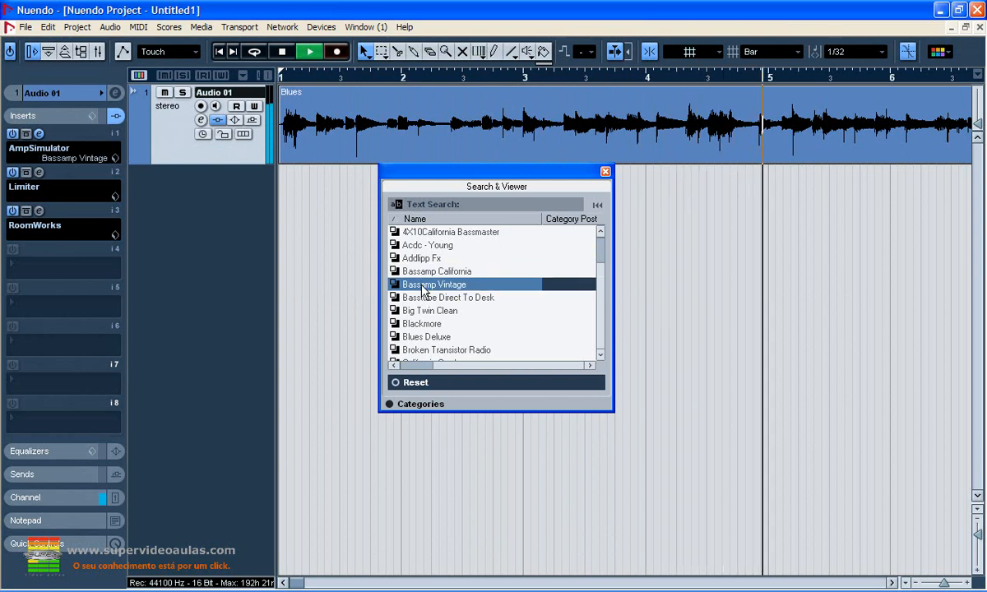
key("space")
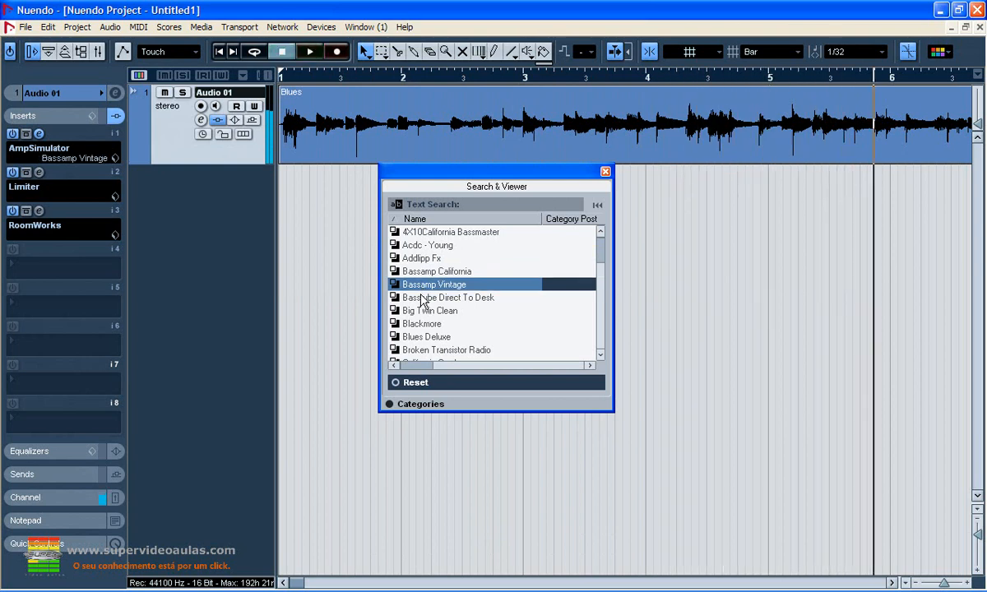
left_click(423, 298)
key("space")
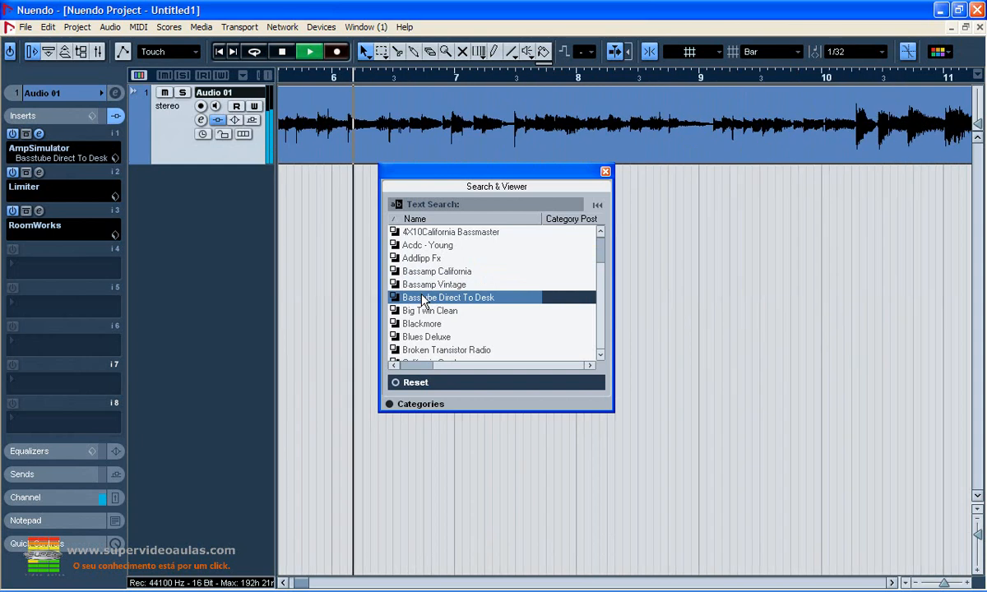
key("space")
key("space")
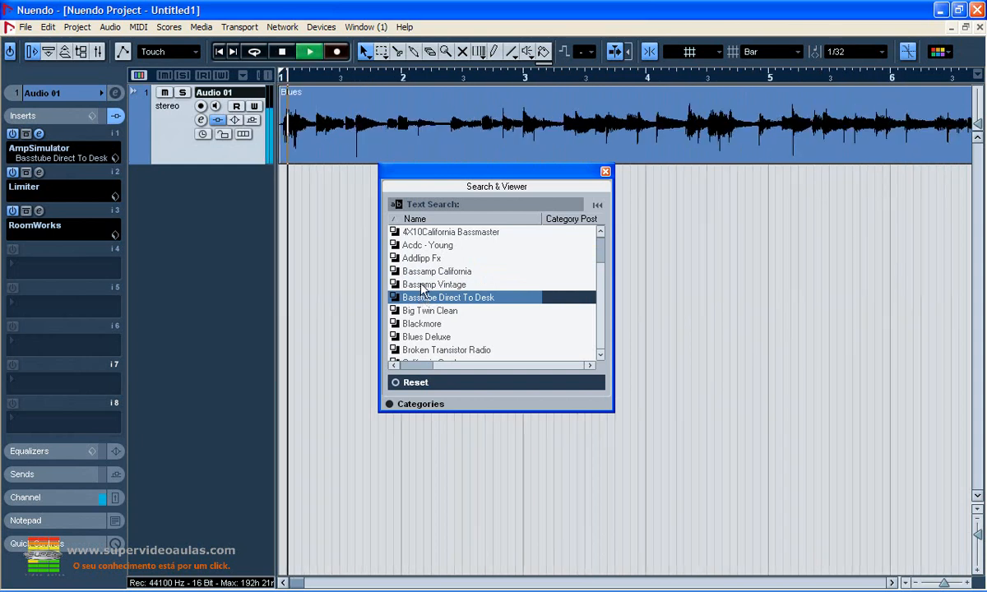
Load the Big Twin Clean preset into AmpSimulator, stop playback and close the preset browser
left_click(421, 312)
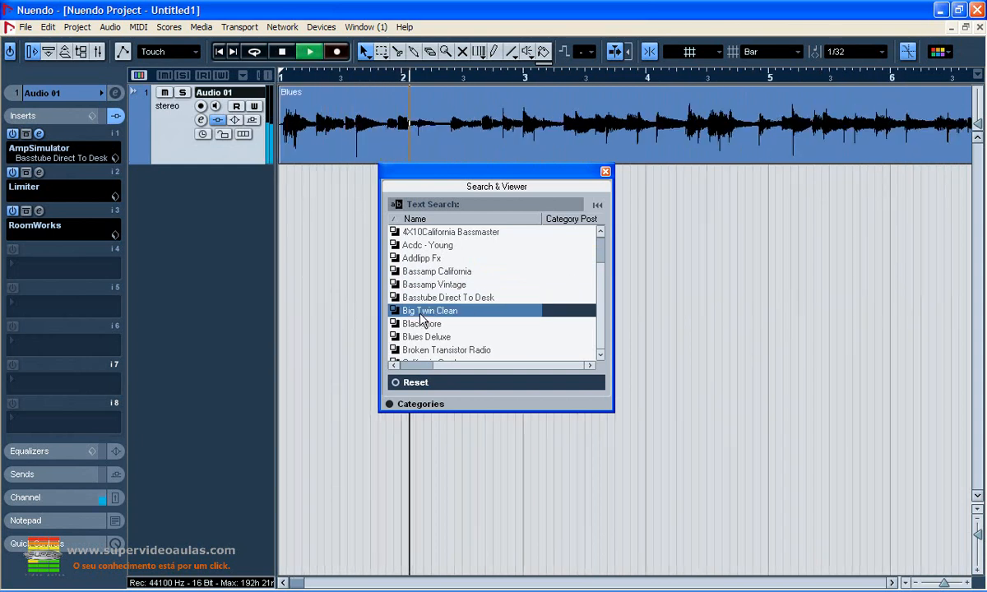
key("space")
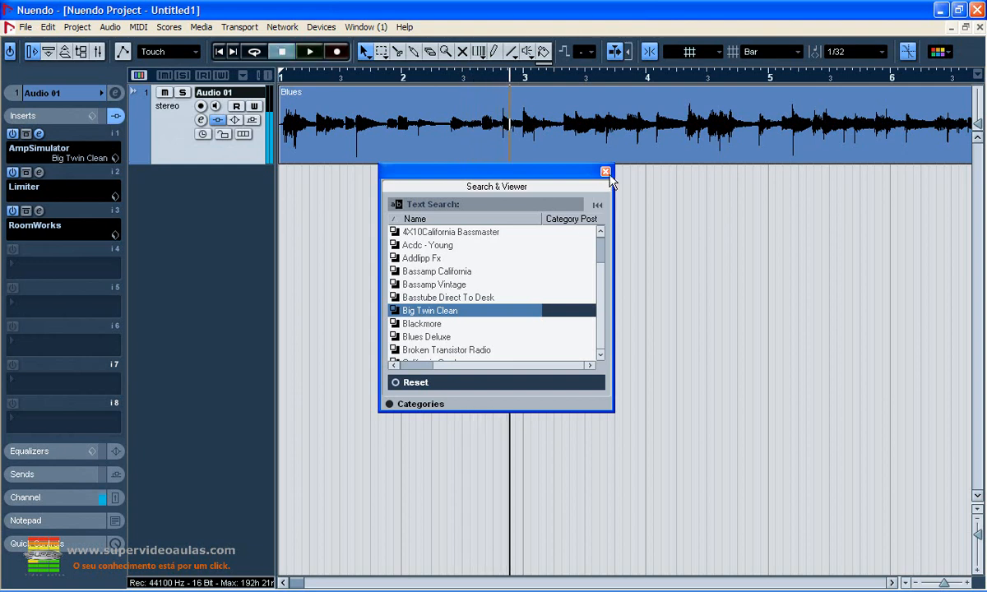
left_click(605, 172)
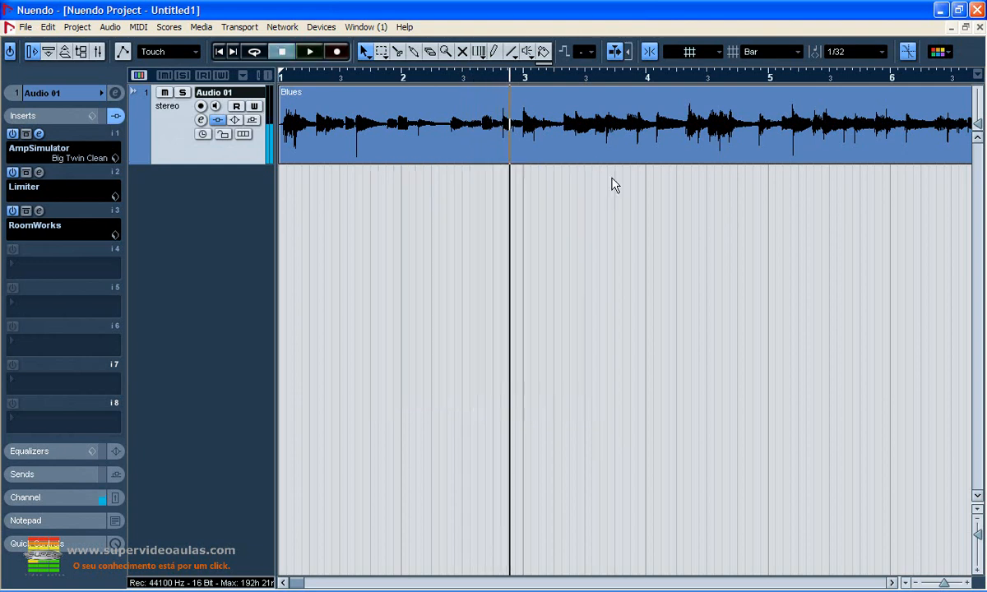
Adjust AmpSimulator in its editor, setting Bass to 4.9, Middle to 2.1, Treble to 3.5 and Presence to 1.7
left_click(97, 159)
left_click(115, 164)
left_click(37, 141)
left_click(39, 135)
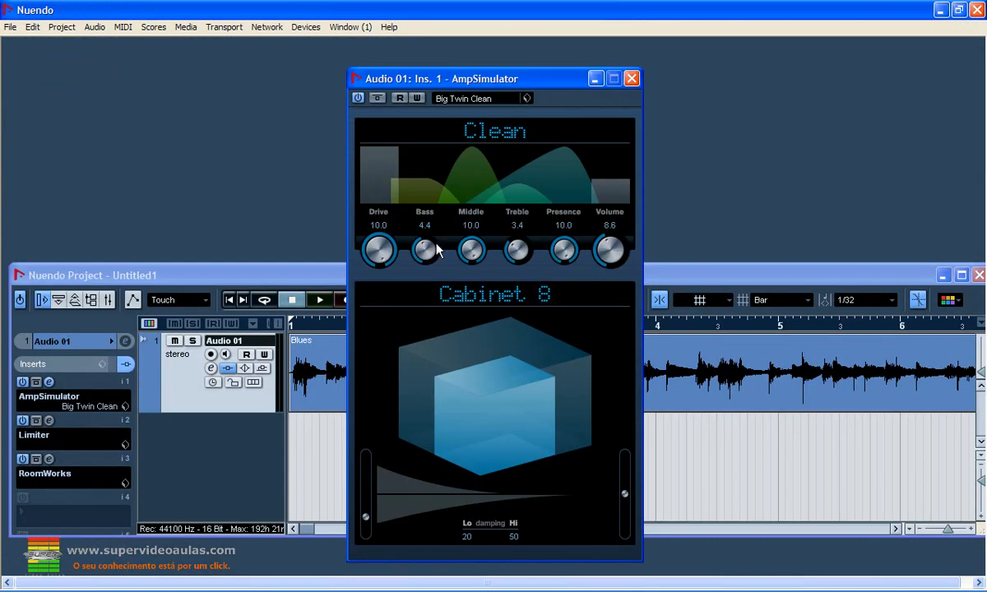
left_click_drag(419, 260, 400, 199)
left_click_drag(473, 256, 429, 239)
left_click_drag(517, 247, 469, 217)
left_click_drag(561, 247, 520, 240)
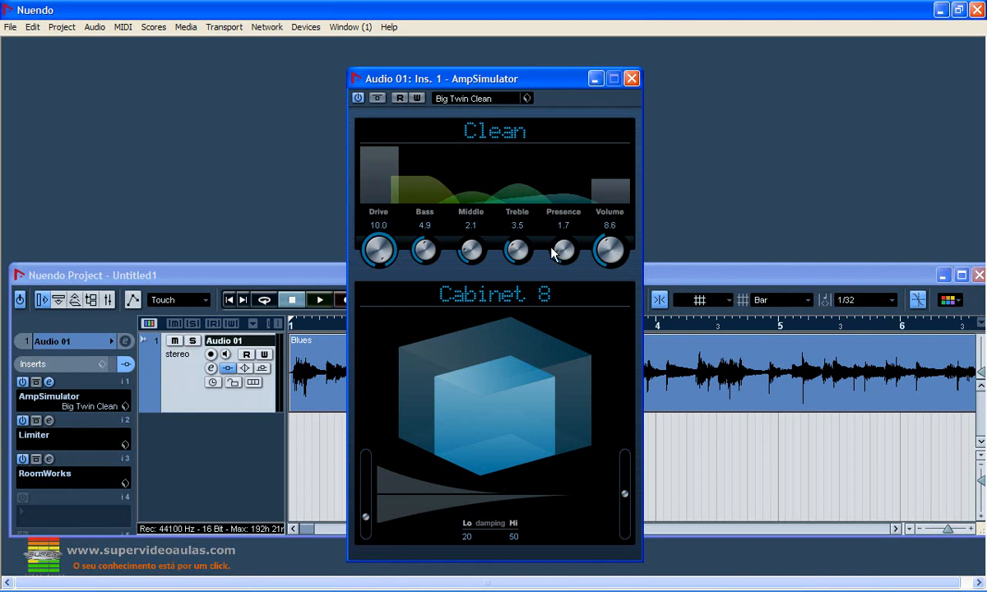
Close the AmpSimulator editor and audition the Blues clip with the adjusted tone, moving the project window higher on screen
left_click(632, 79)
key("space")
left_click_drag(580, 280, 578, 125)
key("space")
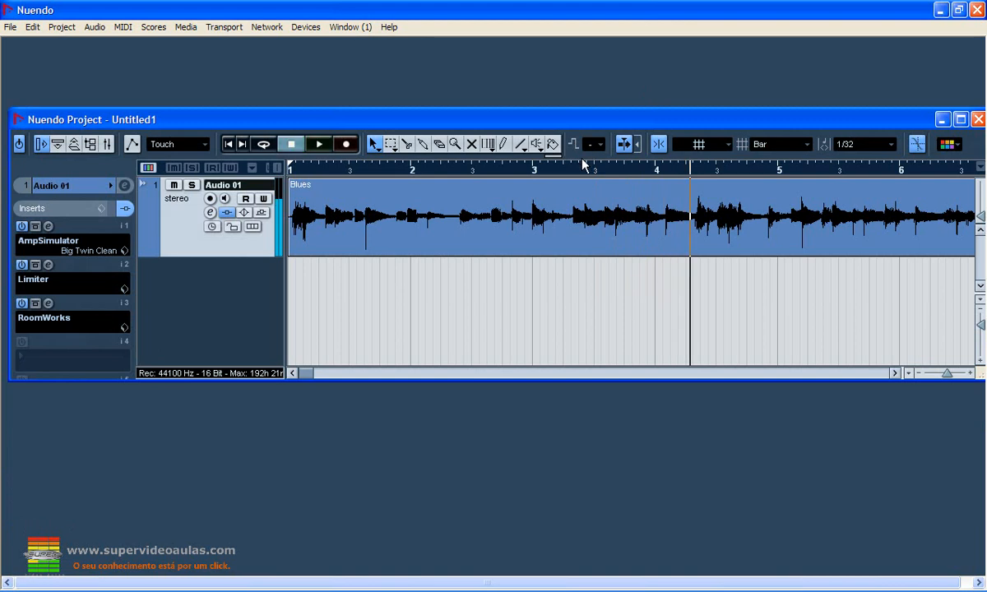
Open the Save Preset dialog for AmpSimulator, close it without saving and maximize the project window
left_click(124, 255)
left_click(143, 278)
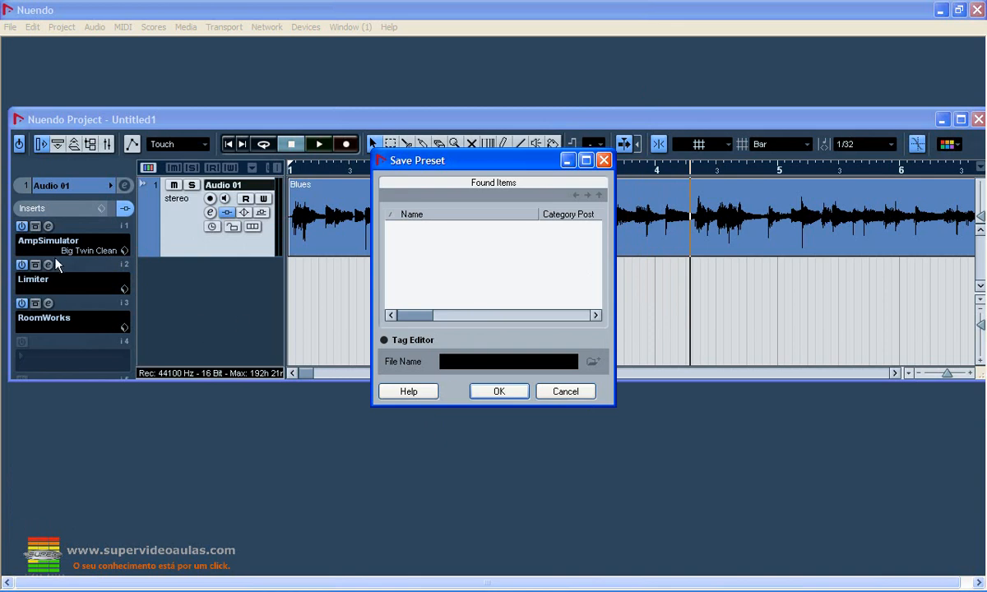
left_click(603, 161)
double_click(903, 116)
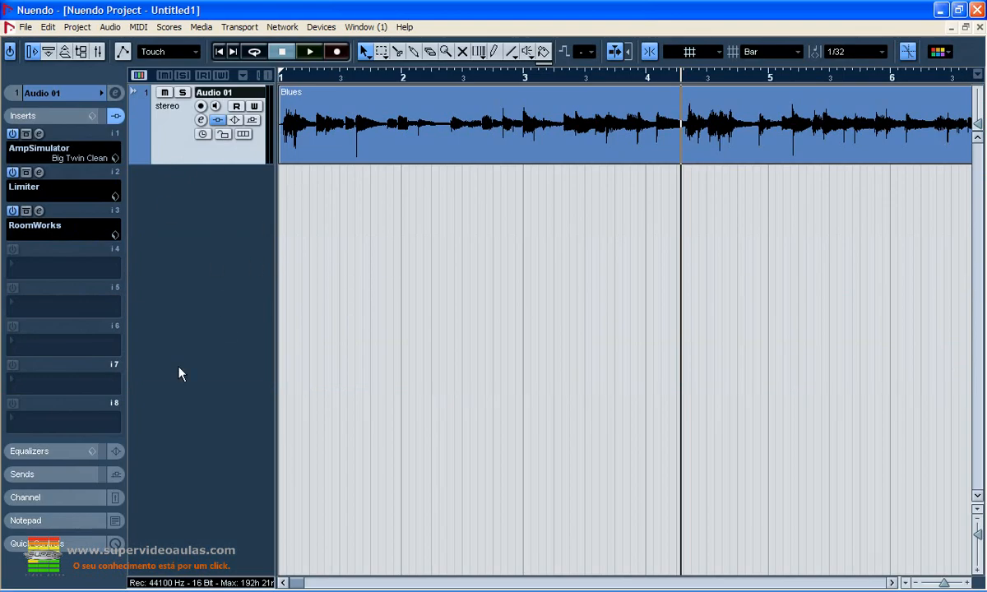
Show the Audio 01 track's equalizers in the Inspector and turn on EQ bands 4 and 3
left_click(72, 457)
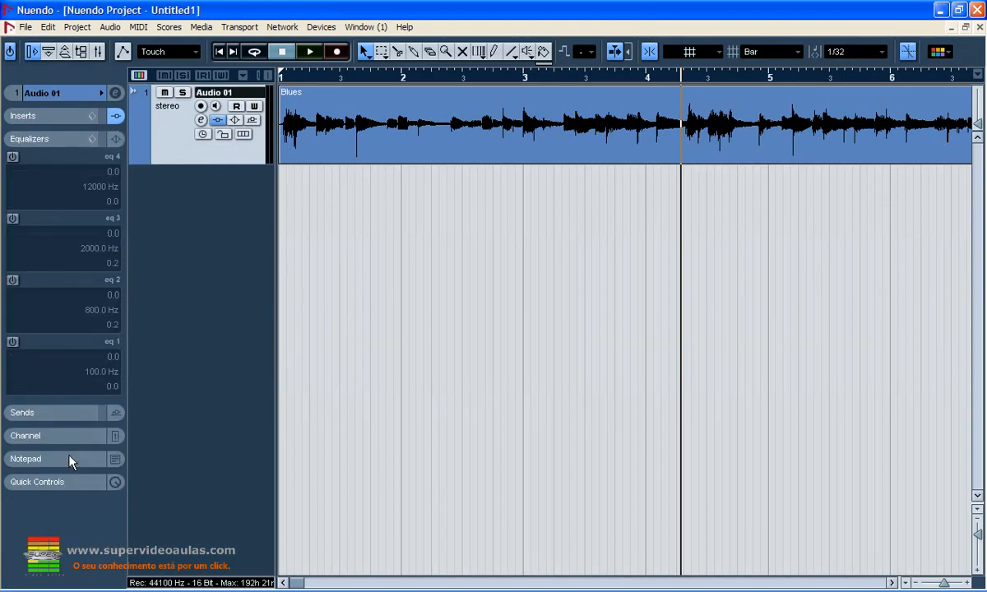
left_click(12, 157)
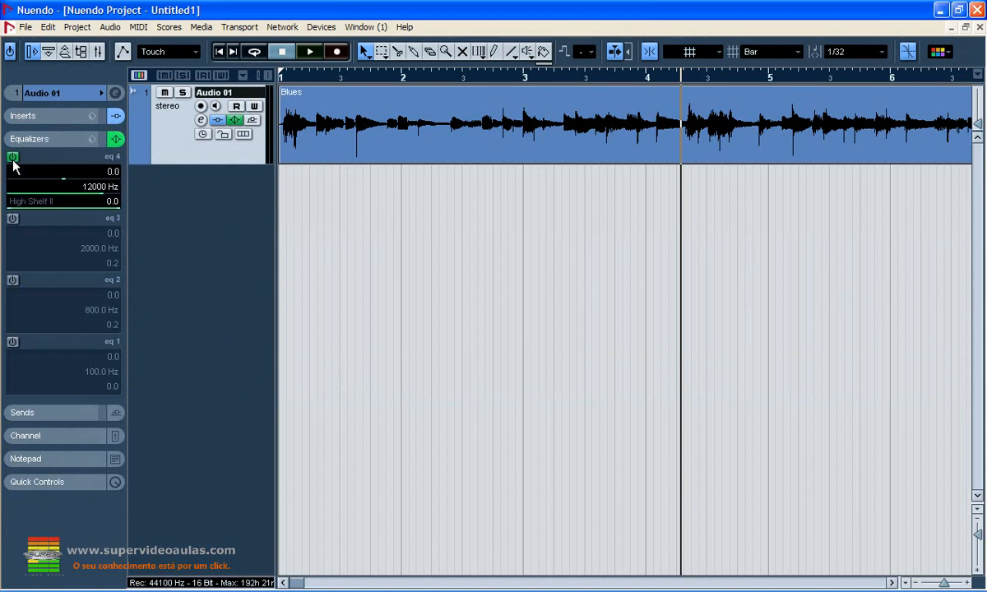
left_click(12, 219)
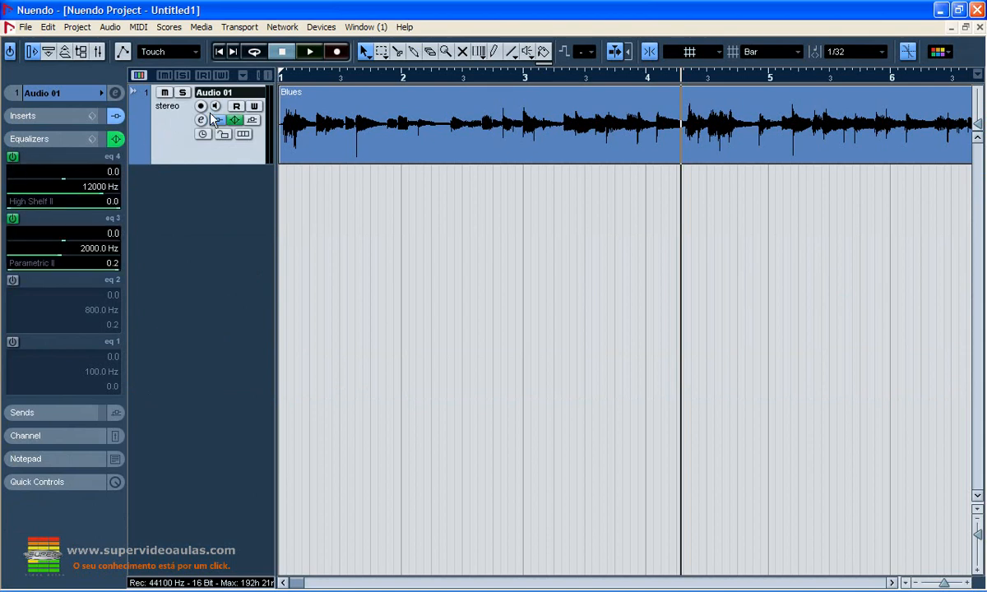
Set EQ band 4 to 1570.9 Hz with a gain of -17.3, checking the curve in the channel settings, and maximize the project again
left_click(202, 119)
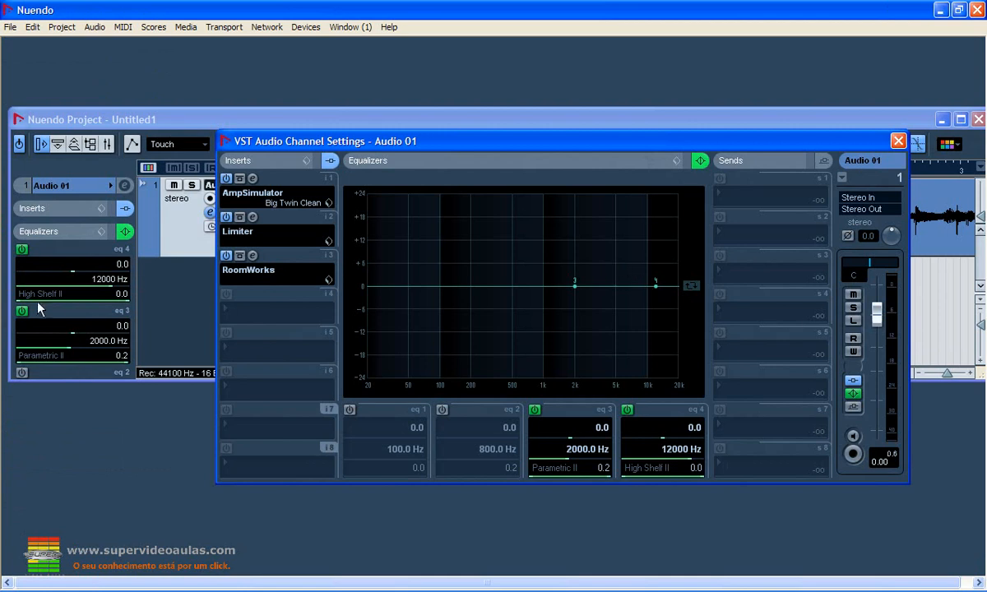
left_click_drag(110, 277, 64, 270)
left_click(210, 213)
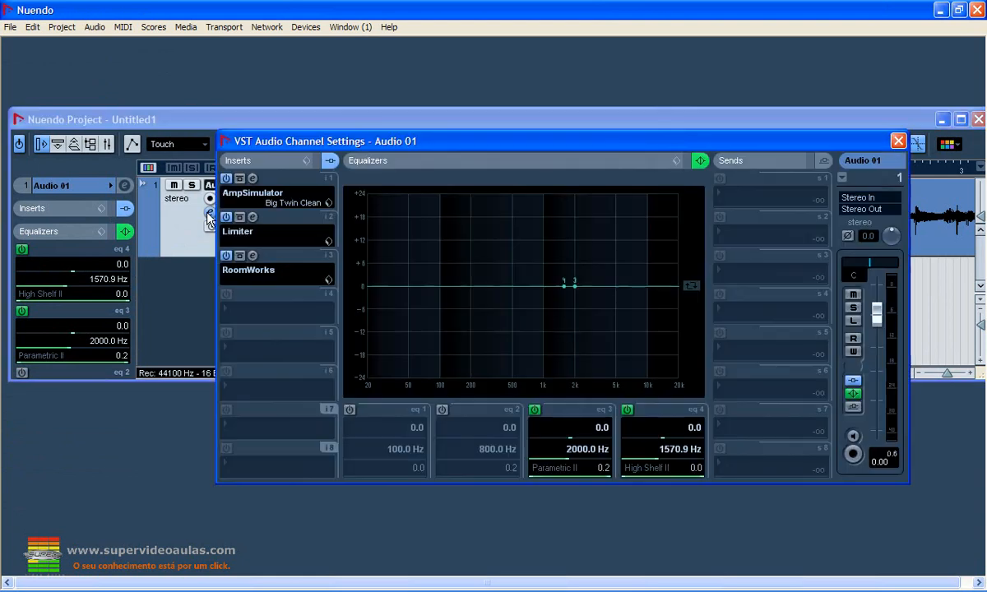
left_click_drag(80, 275, 56, 242)
left_click(212, 214)
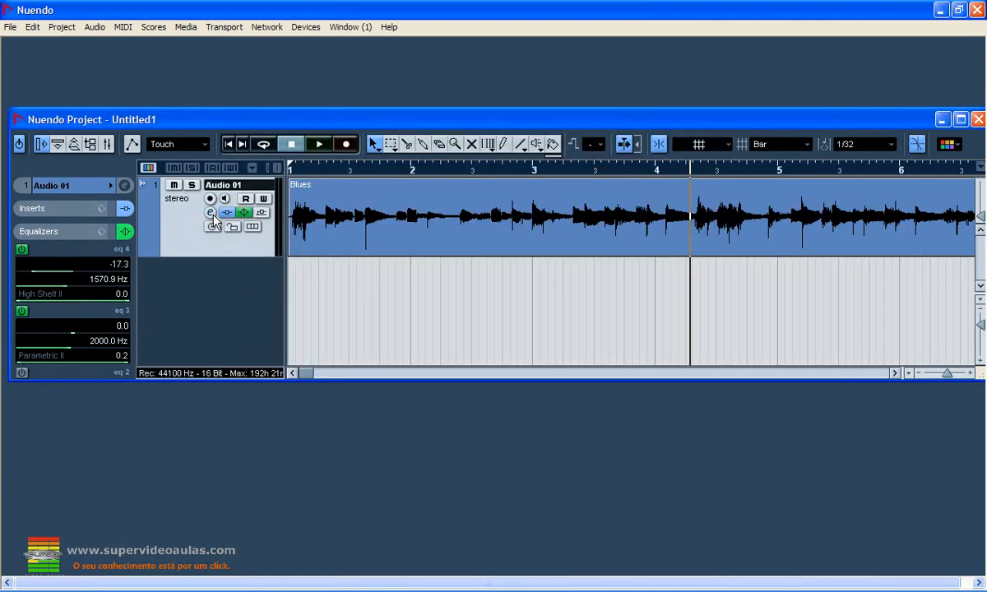
left_click(210, 213)
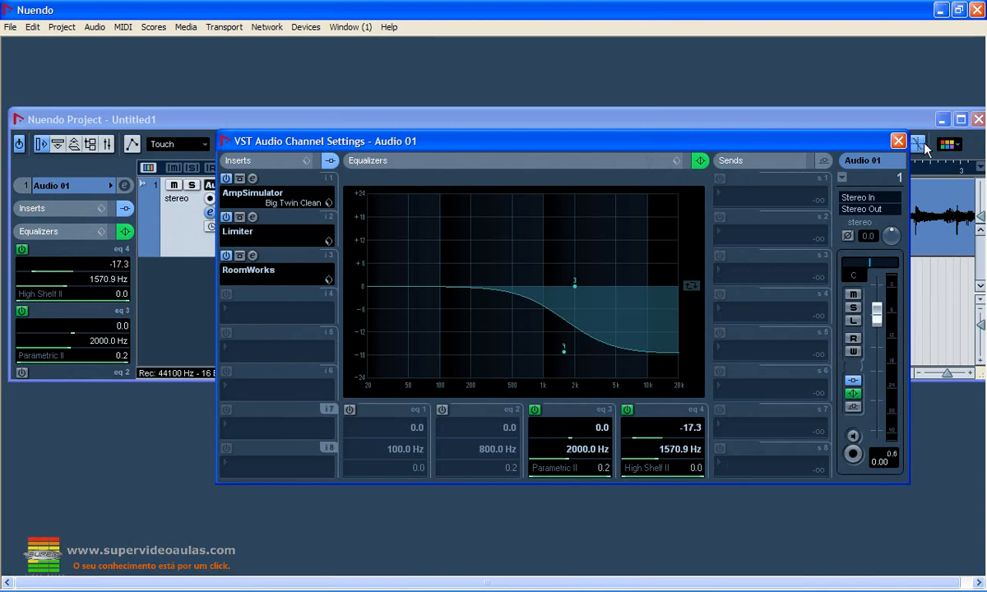
left_click(898, 140)
left_click(961, 120)
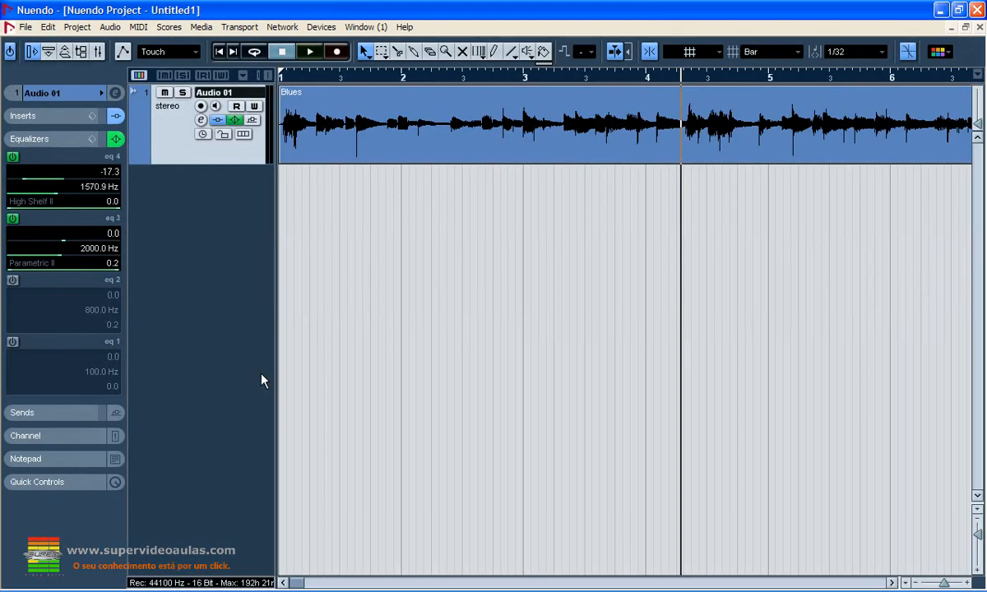
Turn off EQ bands 4 and 3 and look through the equalizer presets without loading one
left_click(12, 156)
left_click(11, 157)
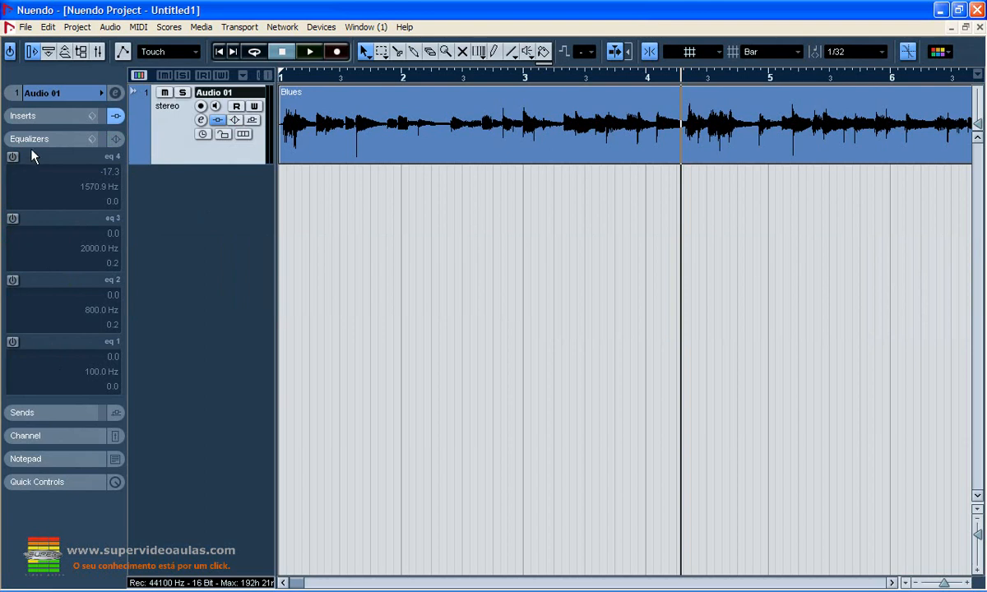
left_click(92, 139)
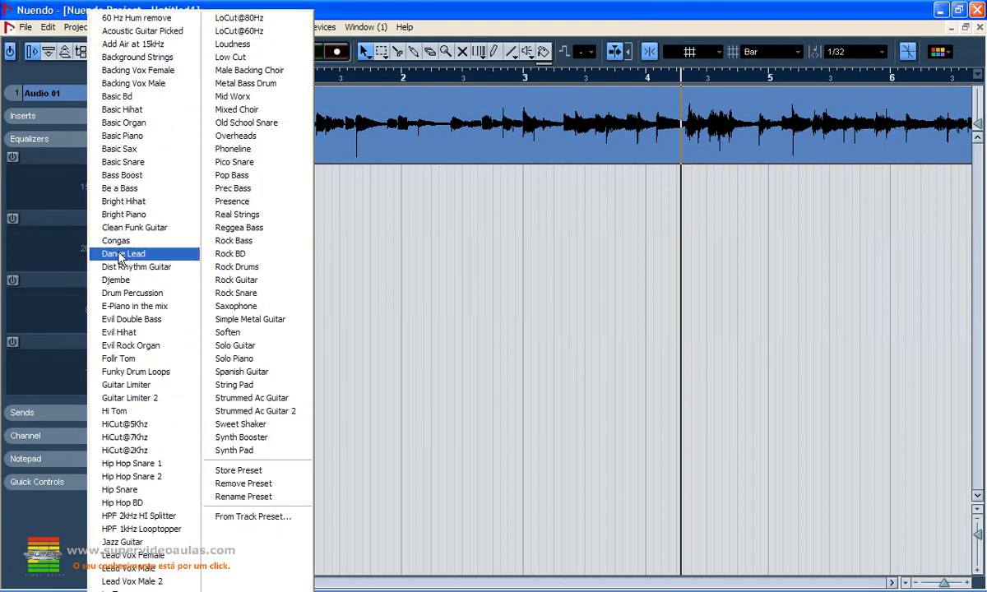
left_click(63, 155)
View the Sends and Channel sections, open and close the channel settings from the channel strip, and maximize the project window
left_click(58, 414)
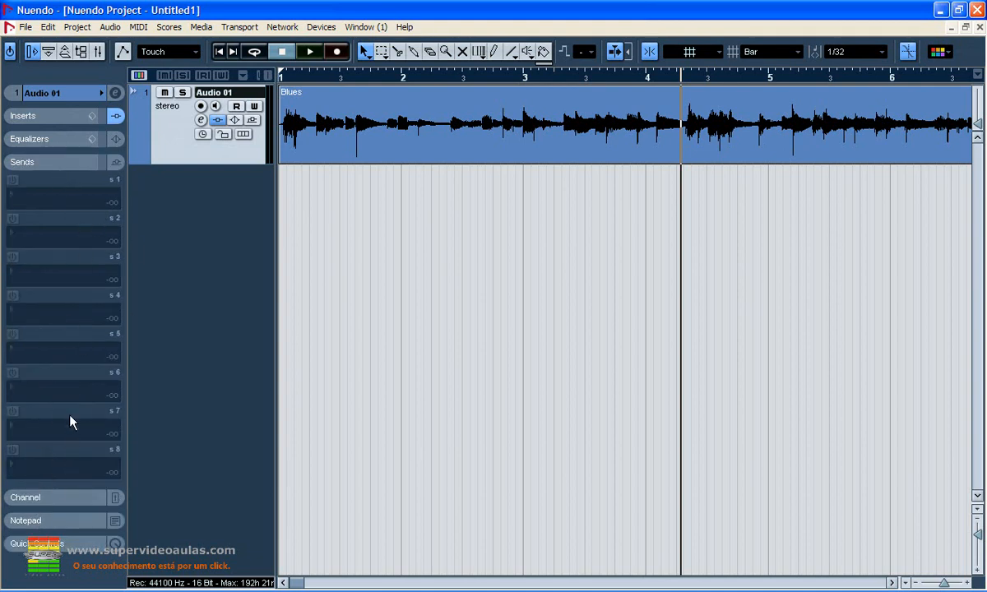
left_click(64, 499)
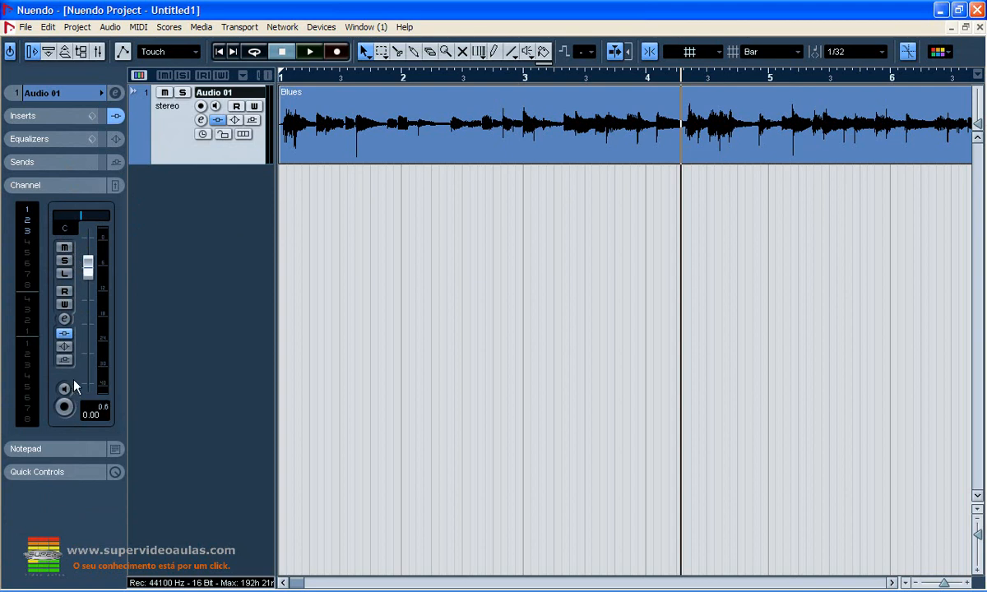
left_click(65, 318)
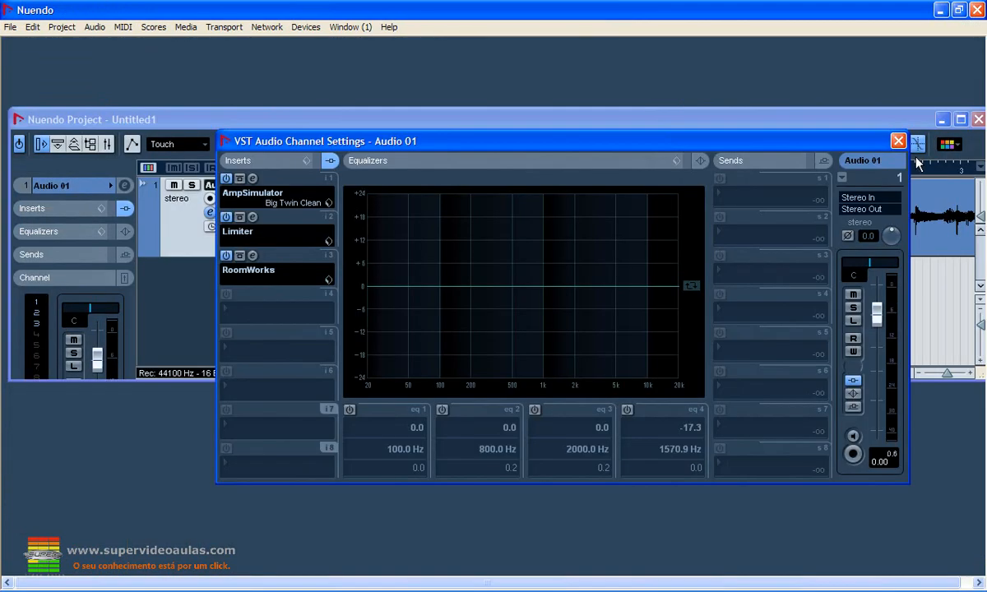
left_click(899, 142)
double_click(909, 120)
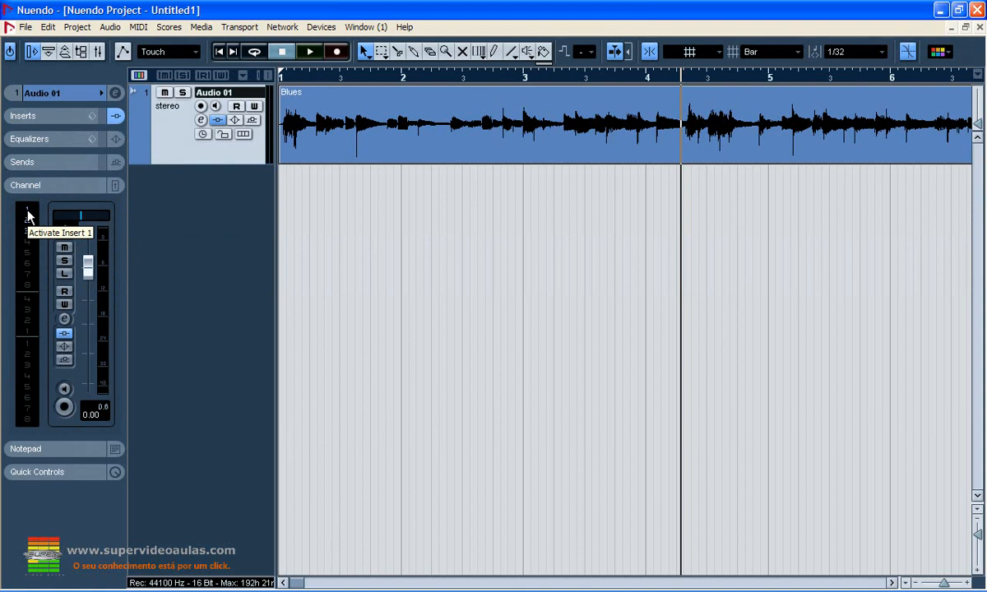
Review the loaded inserts and audition the Blues clip while switching inserts 1, 2 and 3 off and on from the channel strip overview
left_click(48, 110)
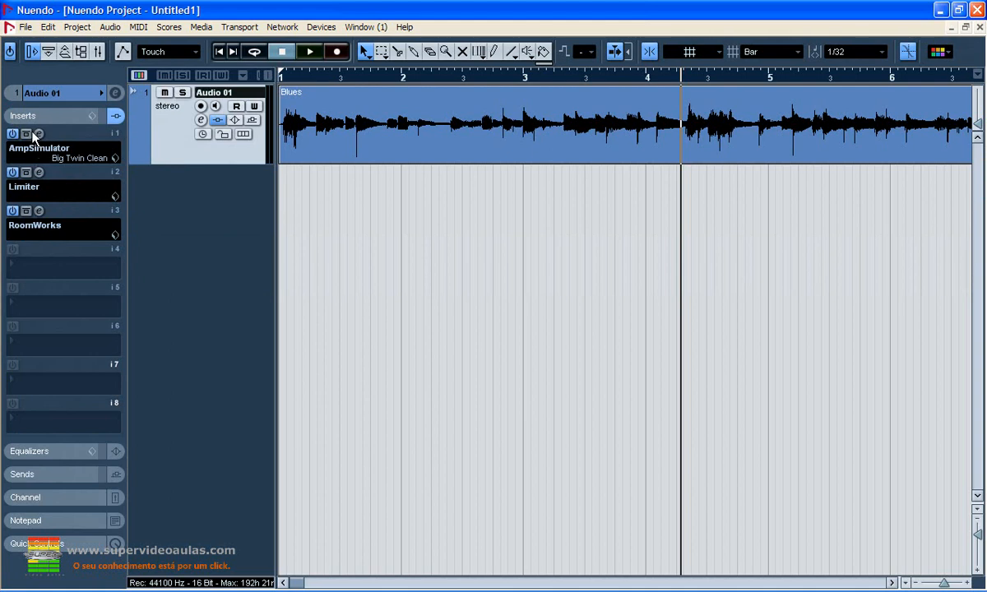
left_click(28, 497)
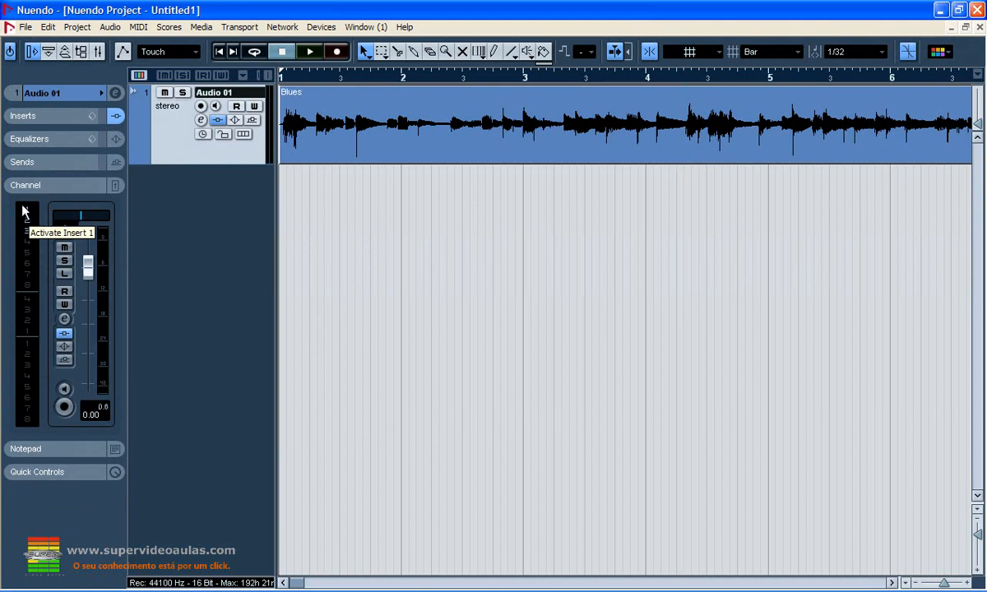
key("space")
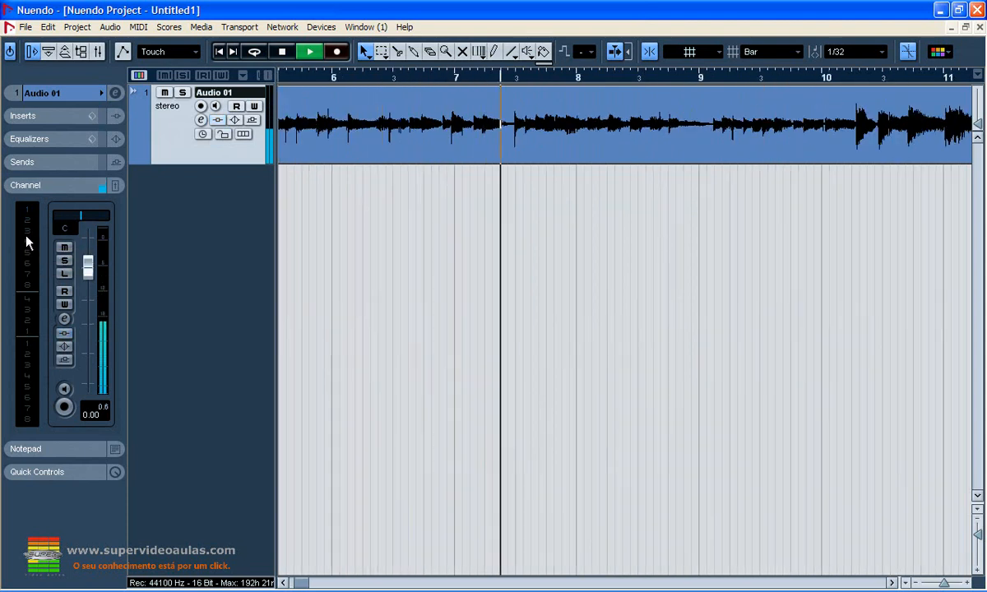
left_click(27, 236)
left_click(28, 209)
left_click(28, 220)
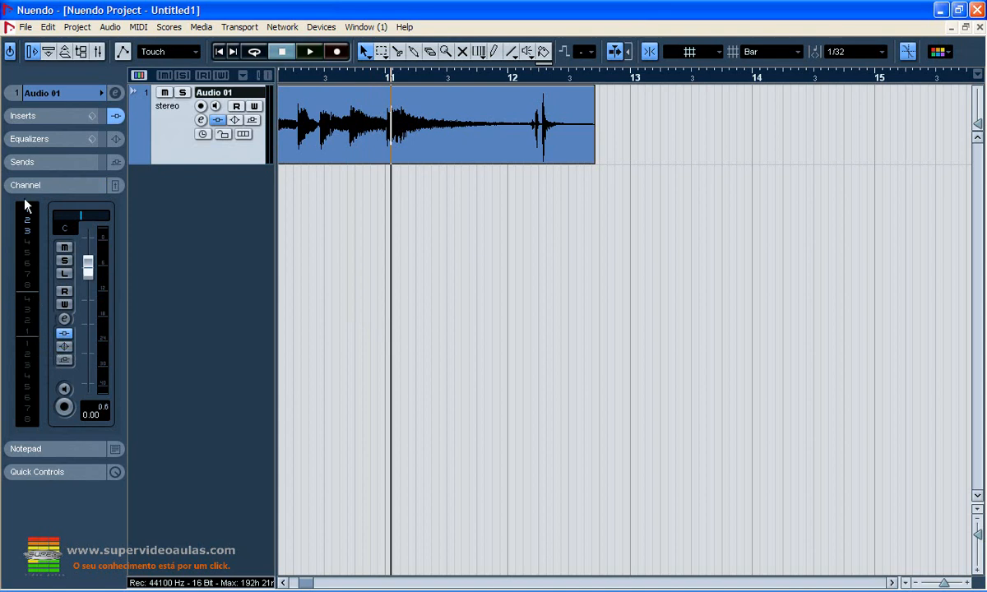
View the loaded inserts, show the equalizers and turn on all four EQ bands of Audio 01
left_click(24, 120)
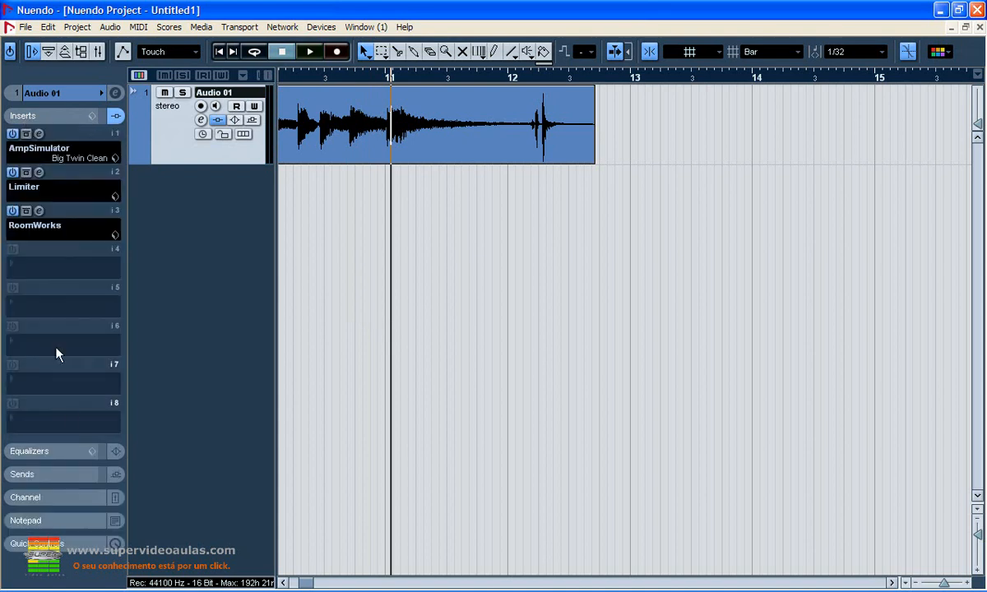
left_click(57, 465)
left_click(13, 156)
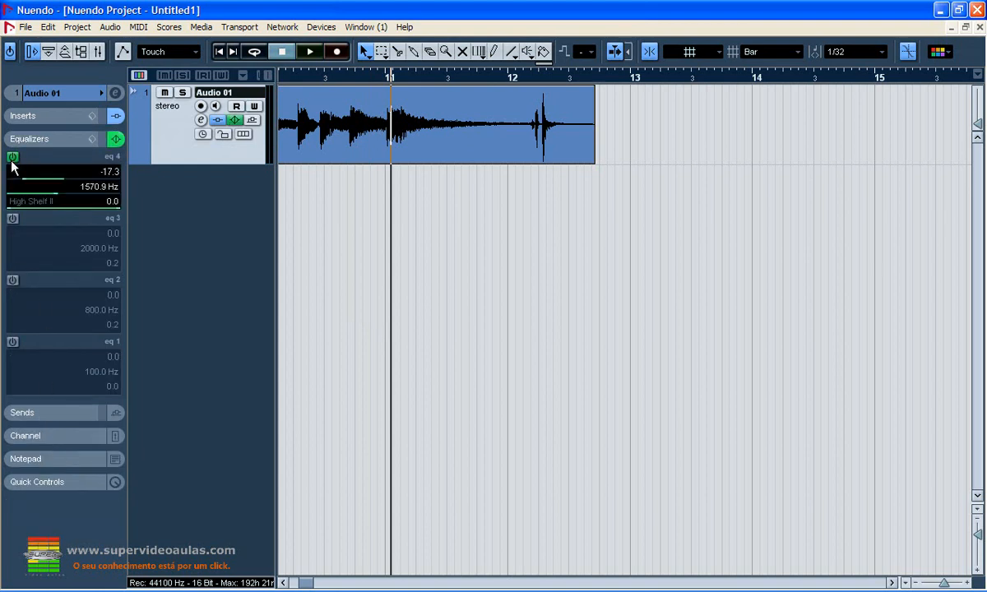
left_click(12, 218)
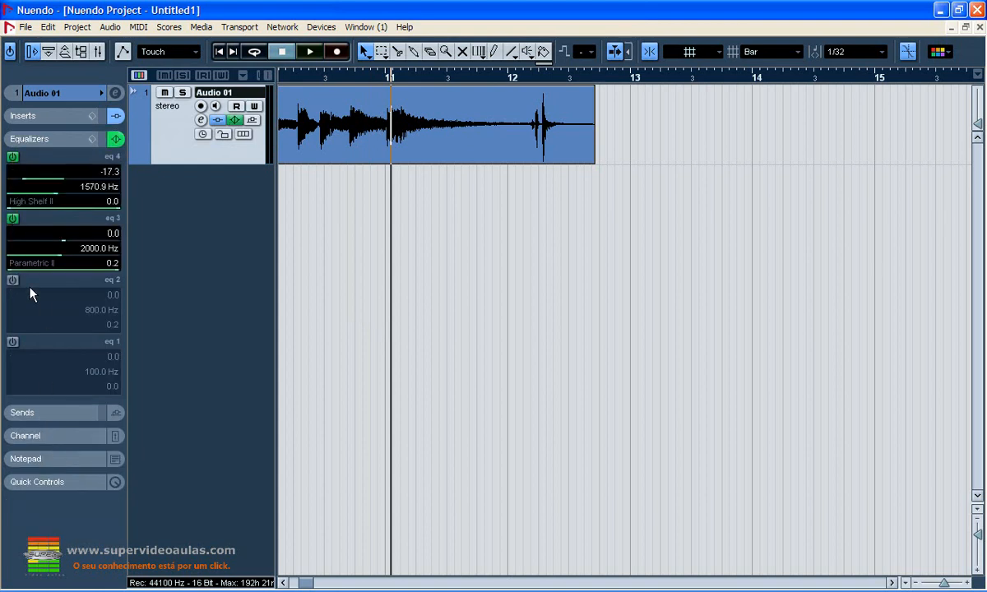
left_click(12, 279)
left_click(12, 341)
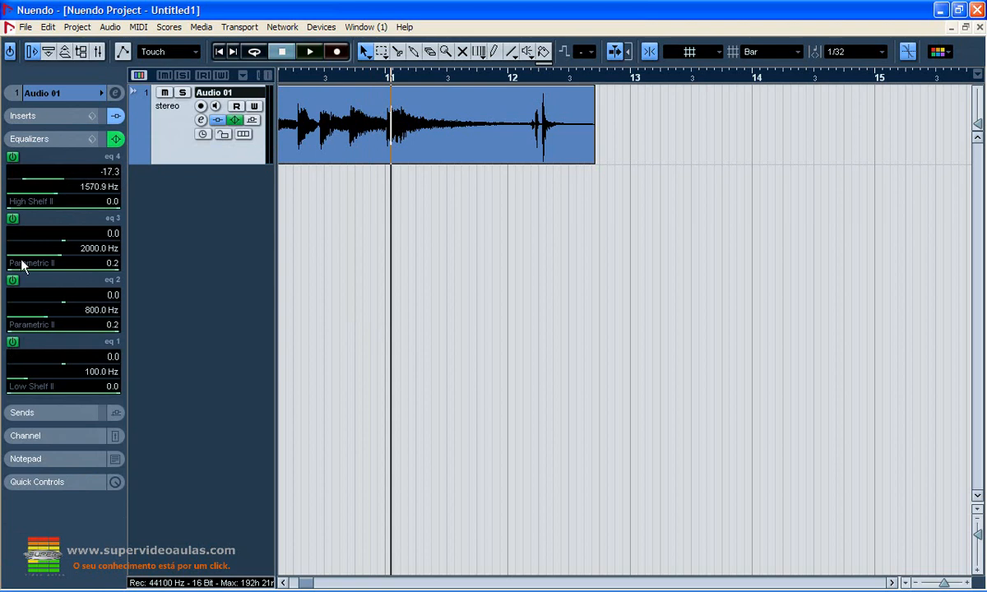
Play the clip from the start while switching the EQ bands off and on from the channel strip overview, and stop playback
left_click(36, 436)
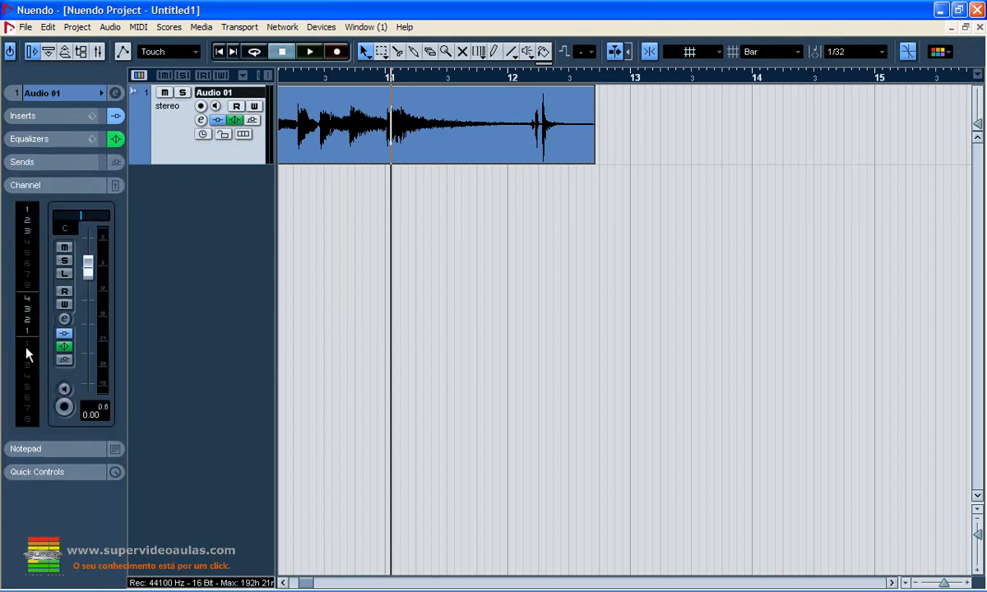
left_click(29, 308)
key("Home")
key("space")
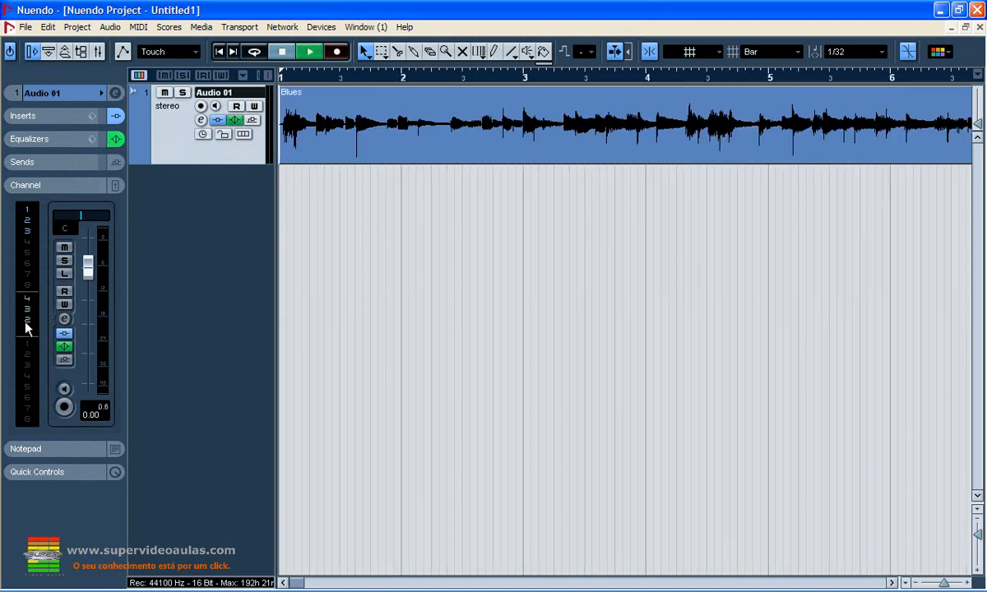
left_click(27, 306)
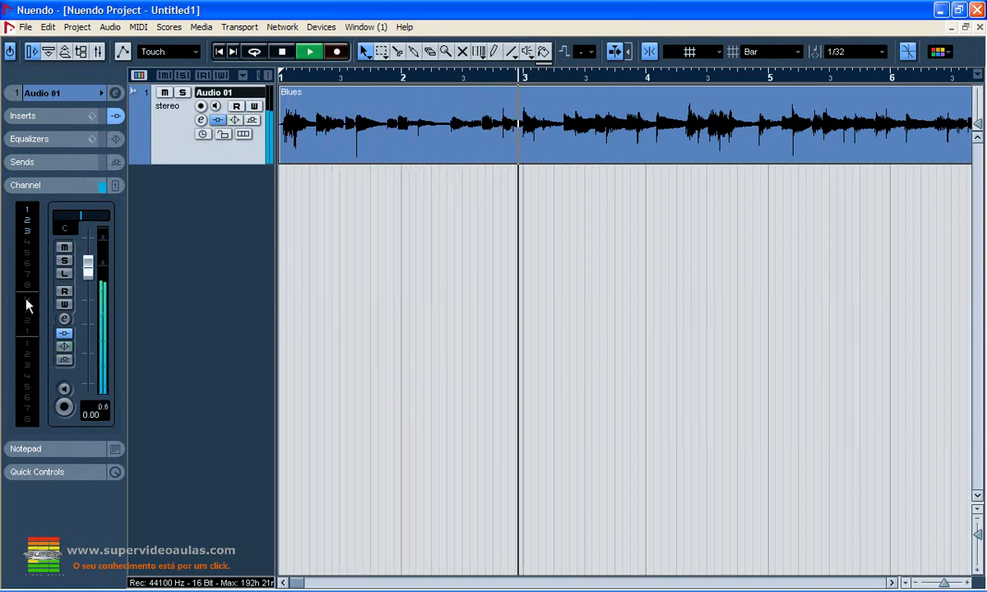
left_click(24, 310)
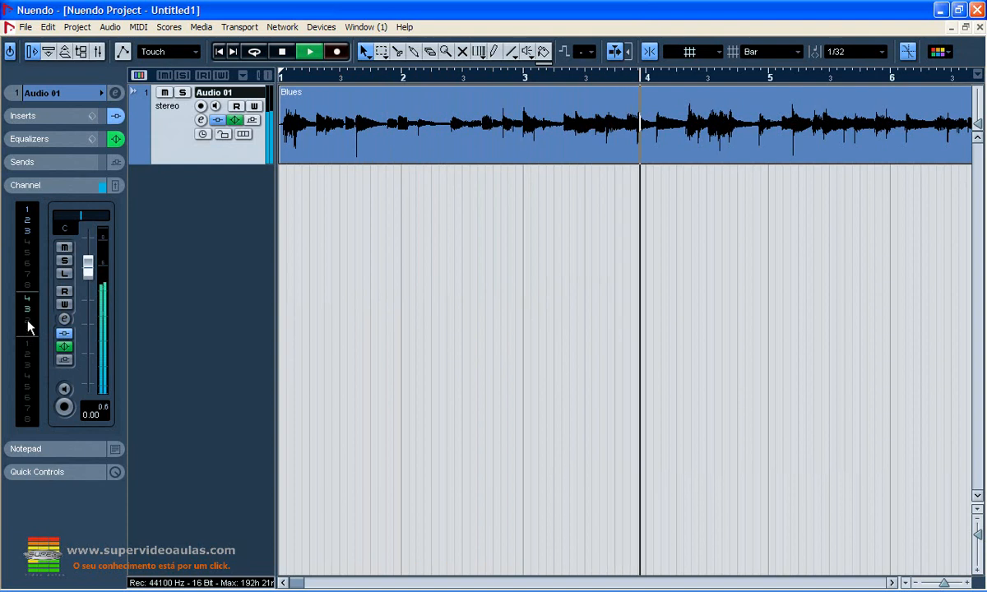
key("space")
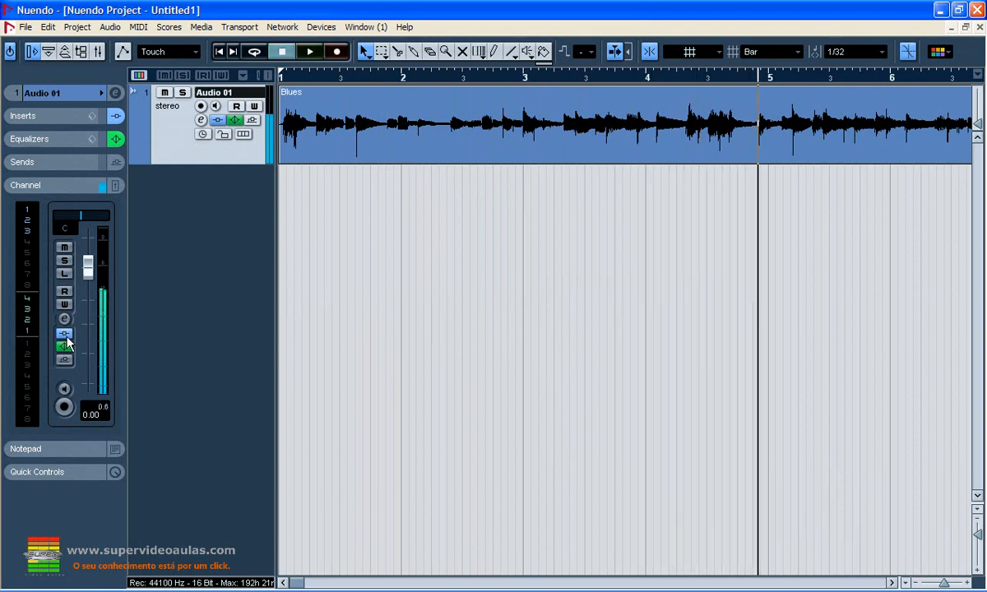
Bypass Audio 01's equalizers, audition the clip briefly, stop playback and remove the EQ bypass
left_click(64, 348)
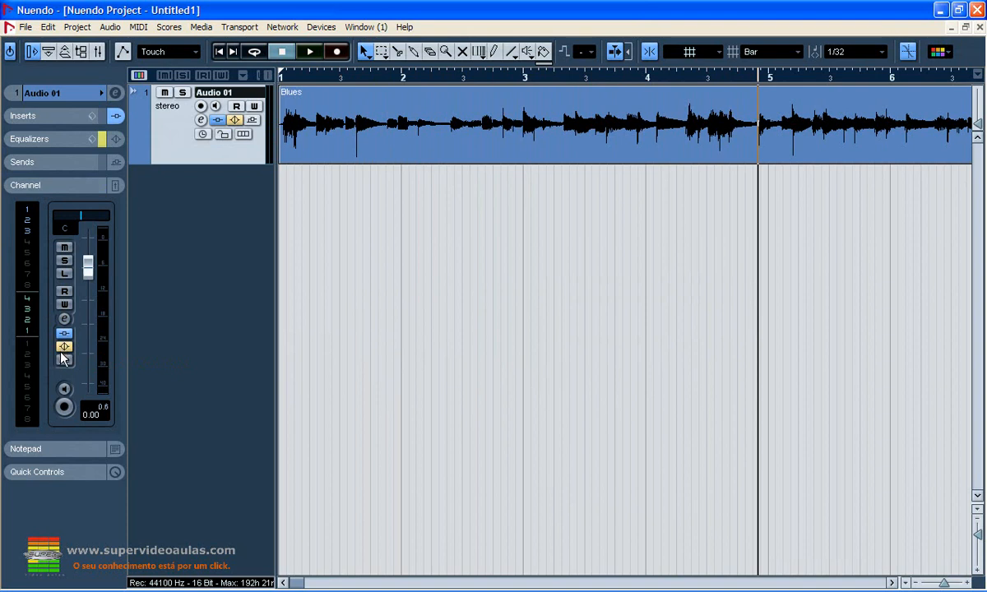
key("space")
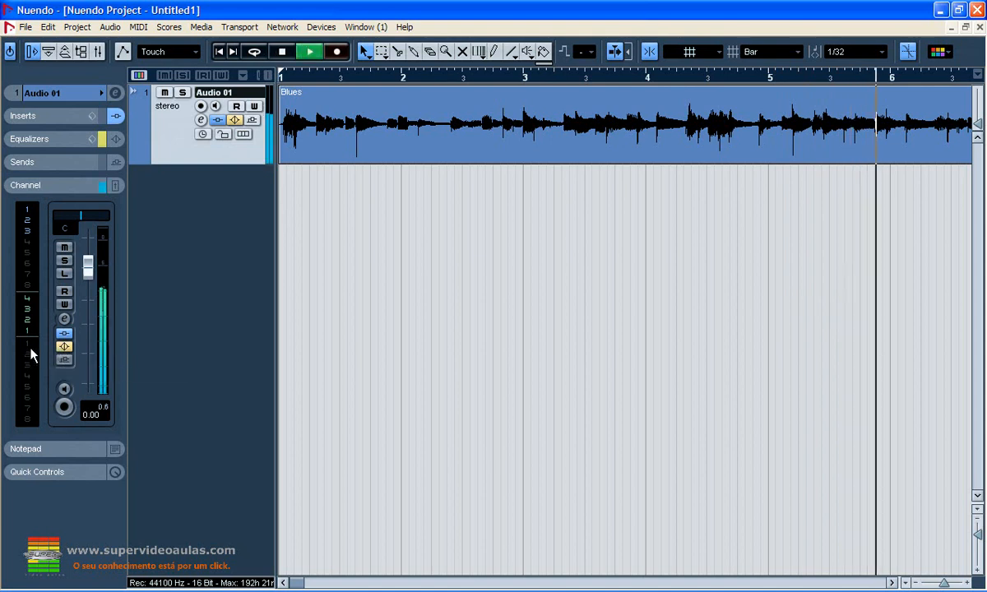
key("space")
left_click(64, 346)
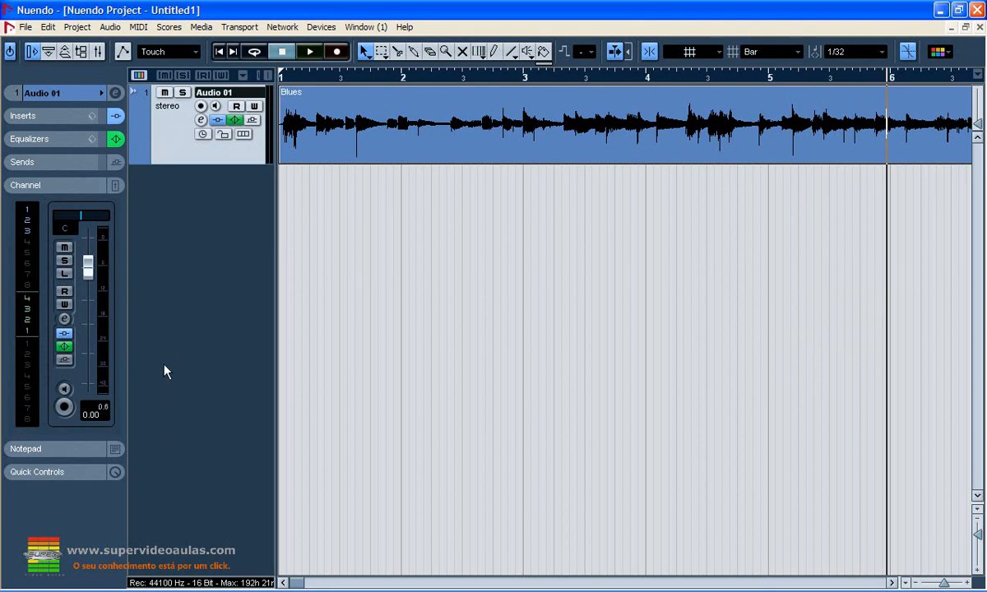
Write the note "nessa guitarra coloqui tal plugins" in Audio 01's notepad and open the Quick Controls
left_click(69, 451)
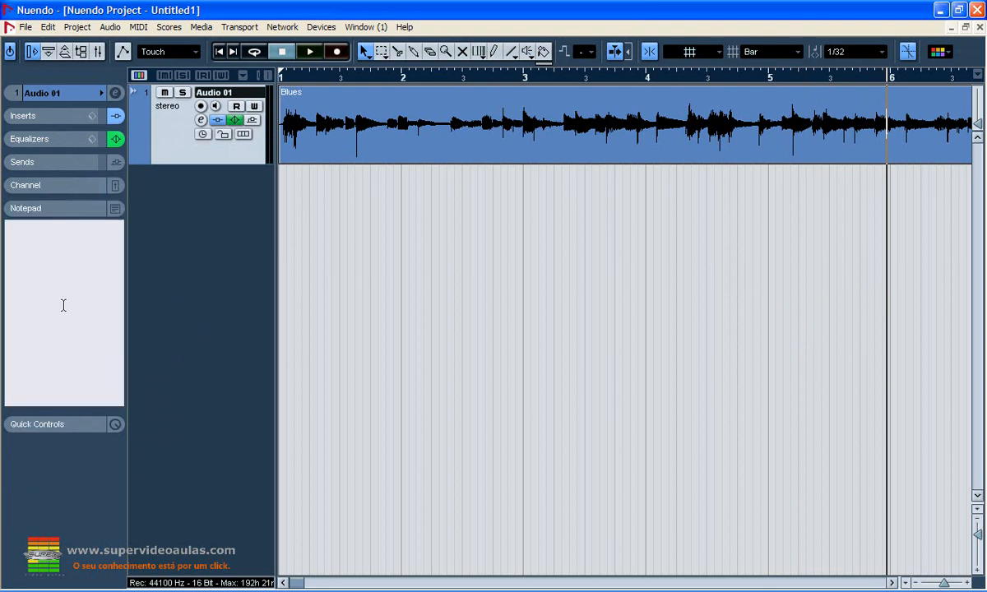
left_click(36, 267)
type("nessa gui")
key("BackSpace")
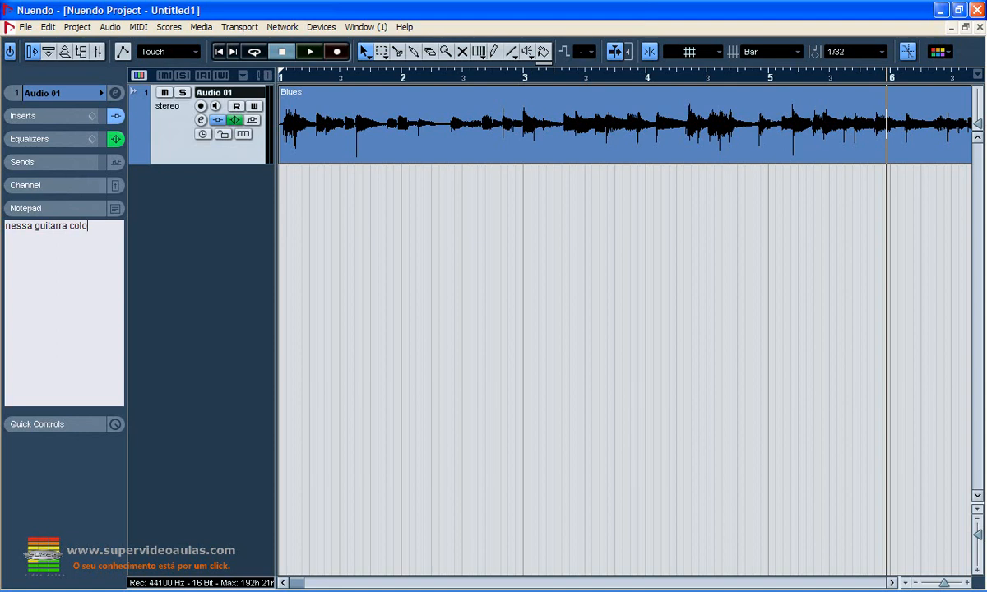
type("arra coloqui tal plugins")
key("Return")
left_click(66, 425)
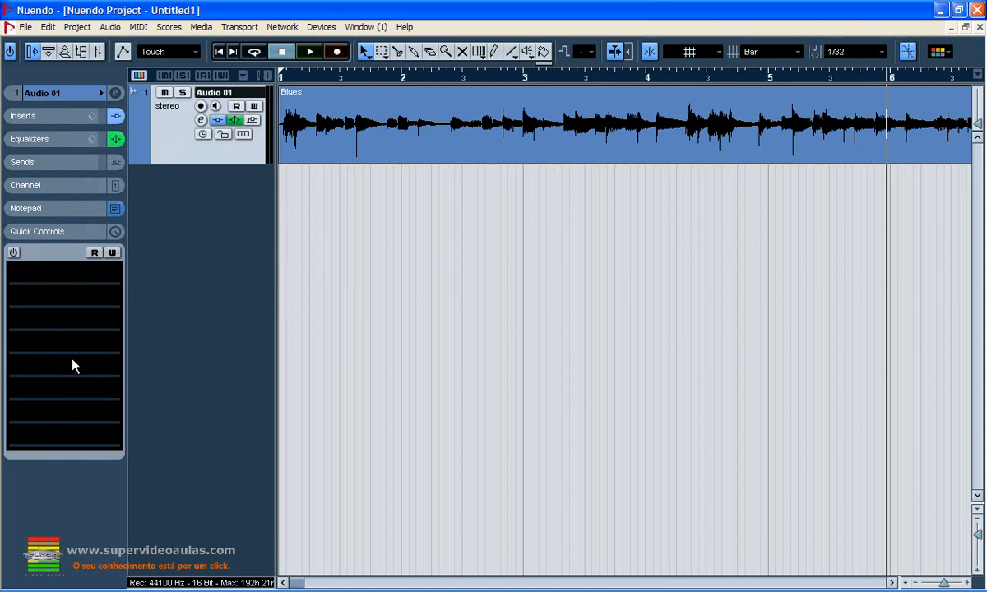
Assign the Volume parameter to Audio 01's first quick control slot and set it to 0.91
left_click(60, 280)
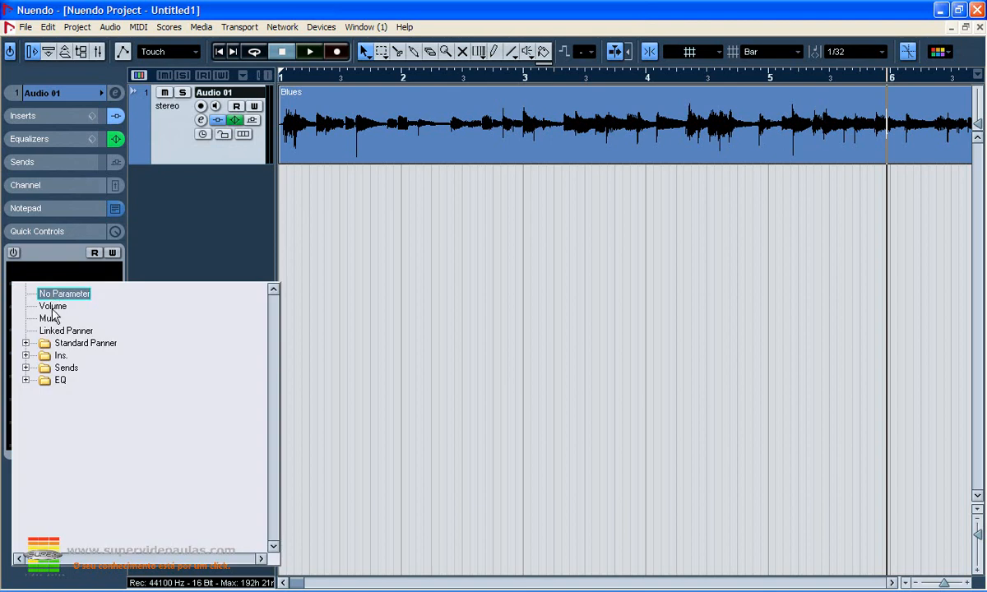
left_click(57, 305)
left_click(58, 309)
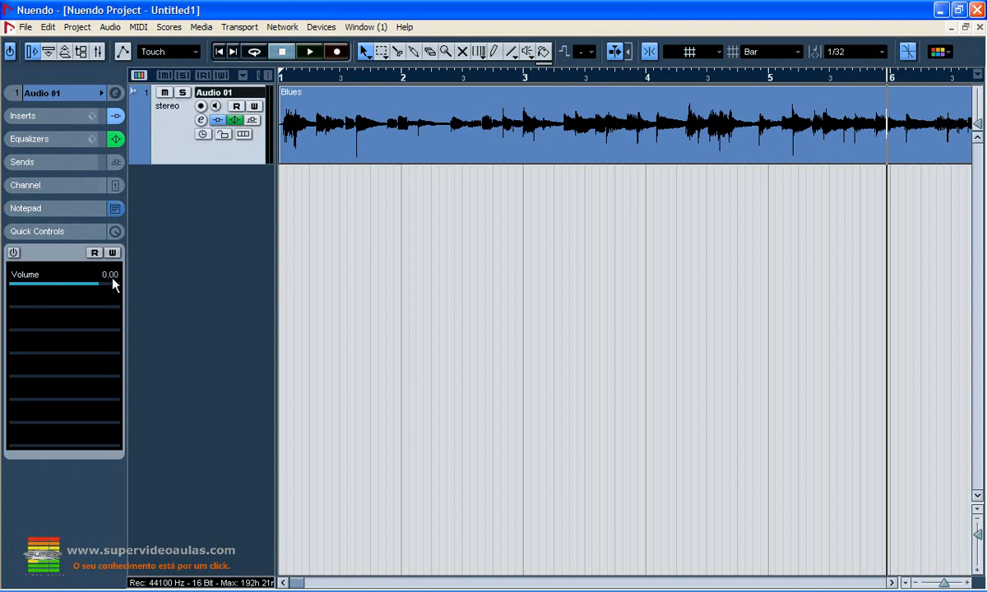
mouse_move(99, 289)
left_mouse_down()
mouse_move(26, 284)
mouse_move(88, 282)
left_mouse_up()
Assign the Mute parameter to the second quick control slot and switch Mute on
left_click(61, 298)
left_click(62, 298)
left_click(62, 298)
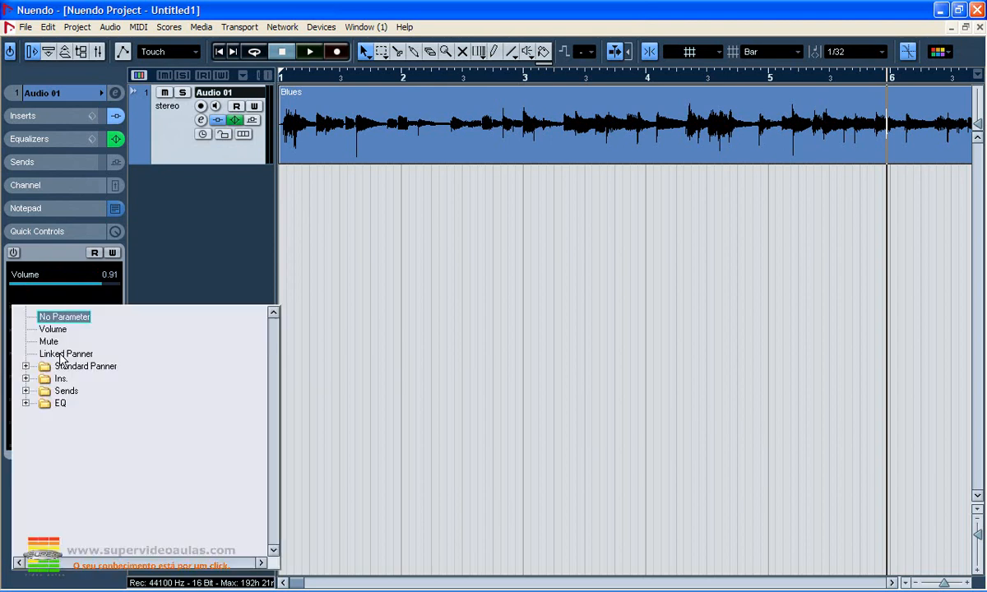
left_click(51, 342)
left_click(50, 341)
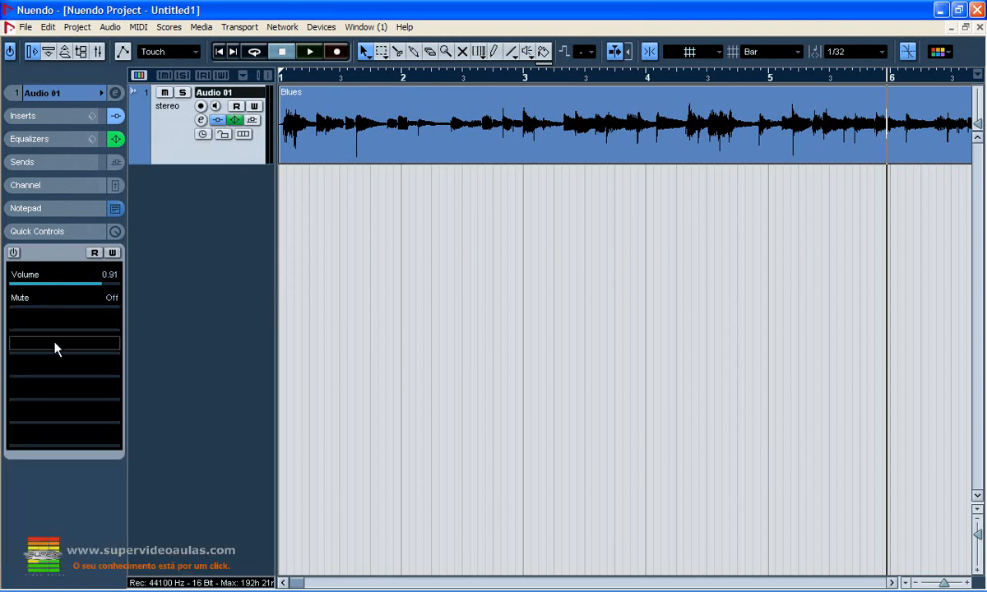
double_click(107, 303)
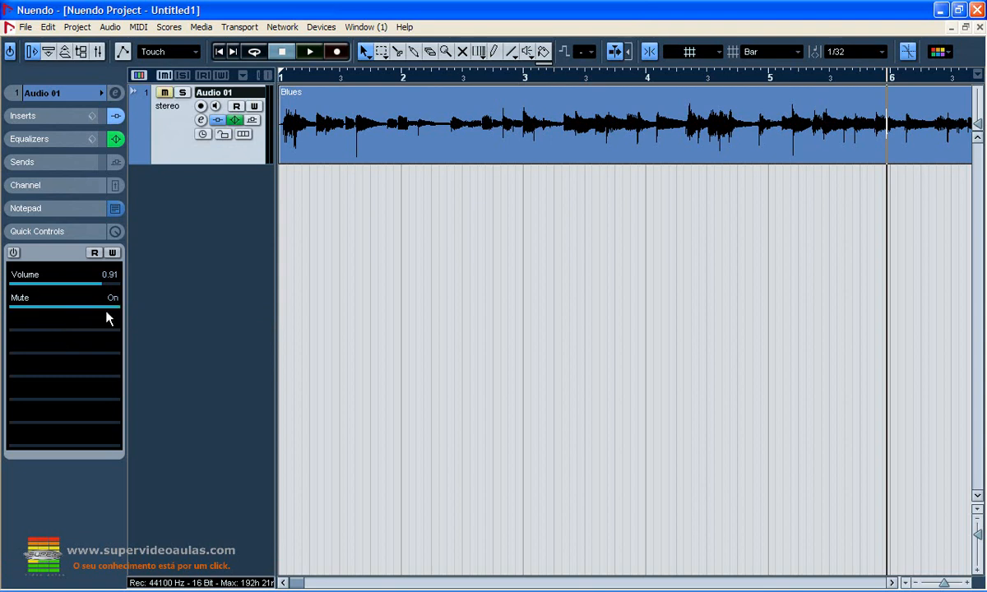
Browse the parameters available for the third quick control slot, expanding the Standard Panner, Ins. and EQ folders
left_click(67, 306)
left_click(58, 328)
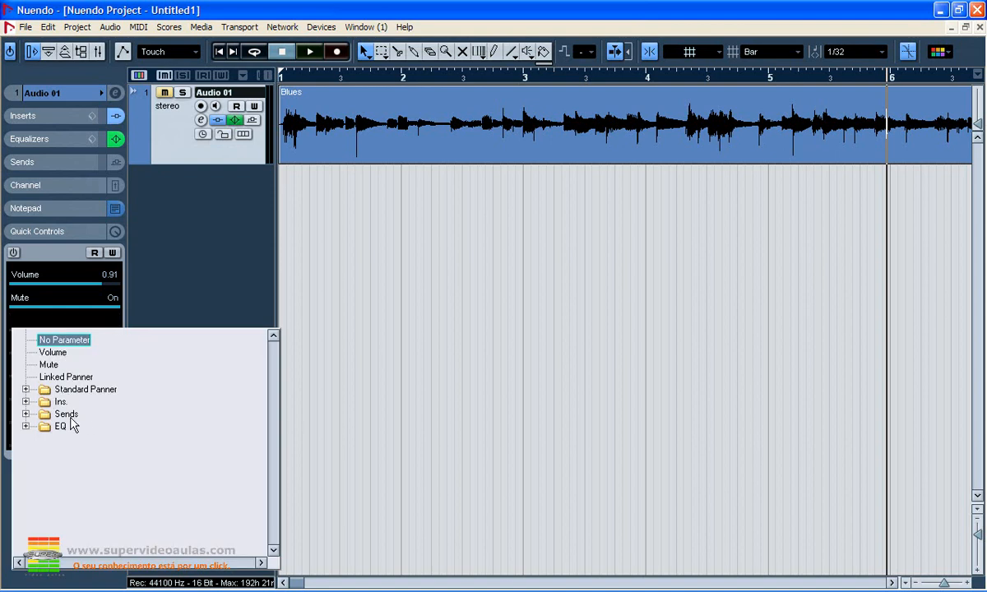
double_click(76, 389)
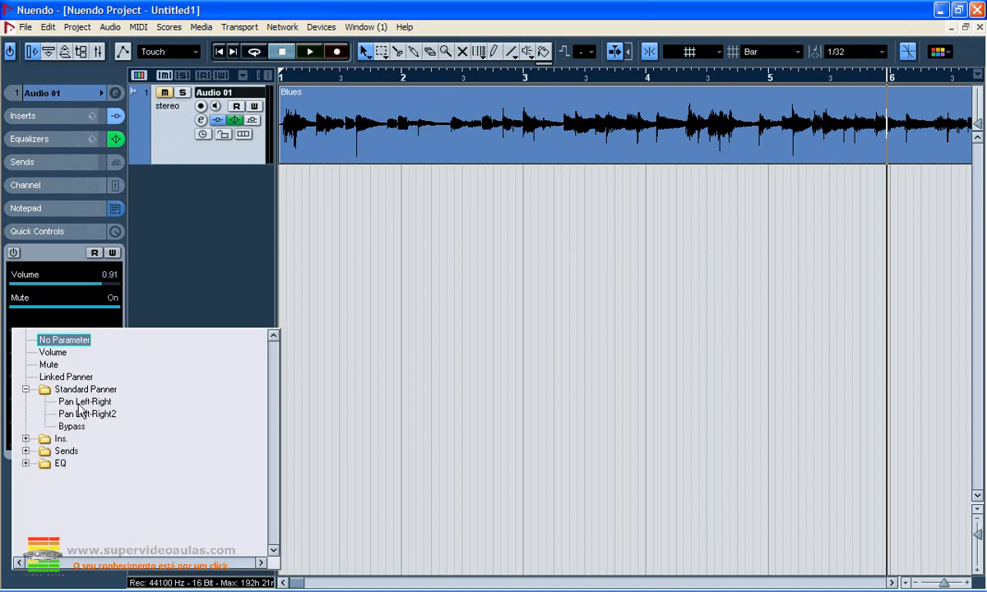
left_click(26, 439)
double_click(60, 501)
scroll(265, 457, "down", 3)
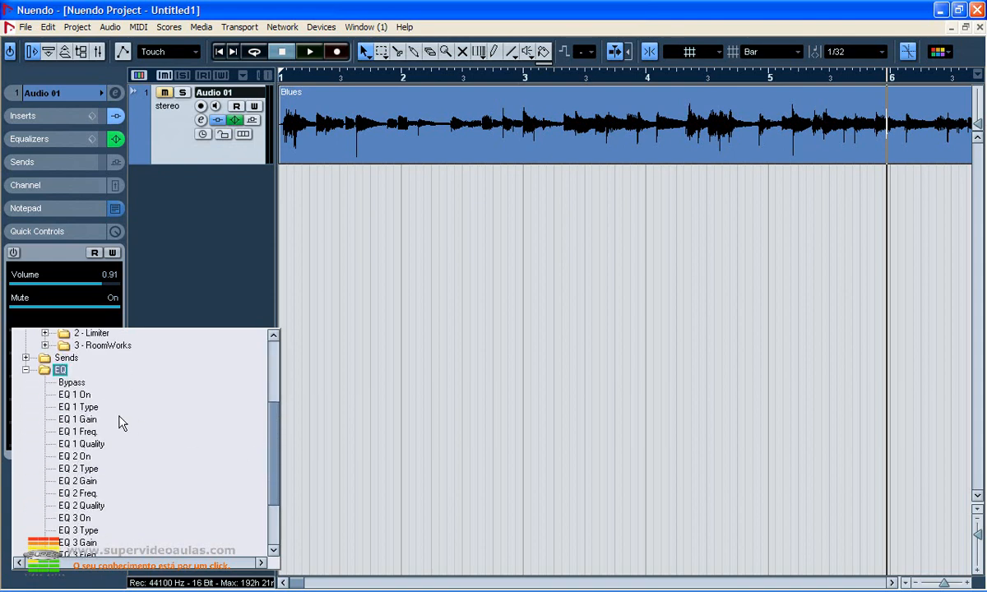
double_click(78, 385)
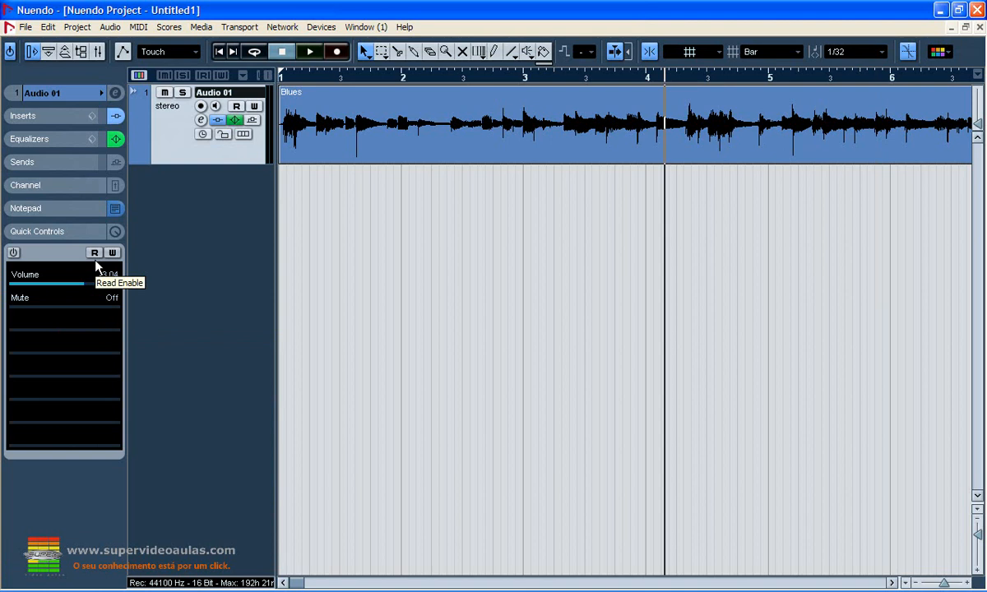
Enable automation read and write, activate the Quick Controls, and record volume changes while playing from the start, ending with playback stopped
left_click(94, 253)
left_click(111, 253)
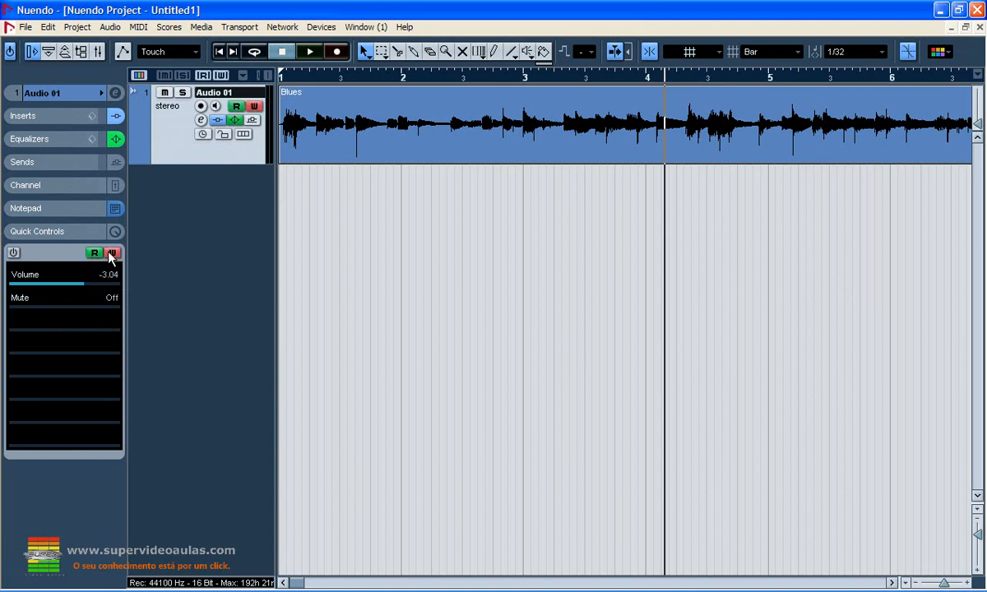
left_click(12, 253)
key("Home")
key("space")
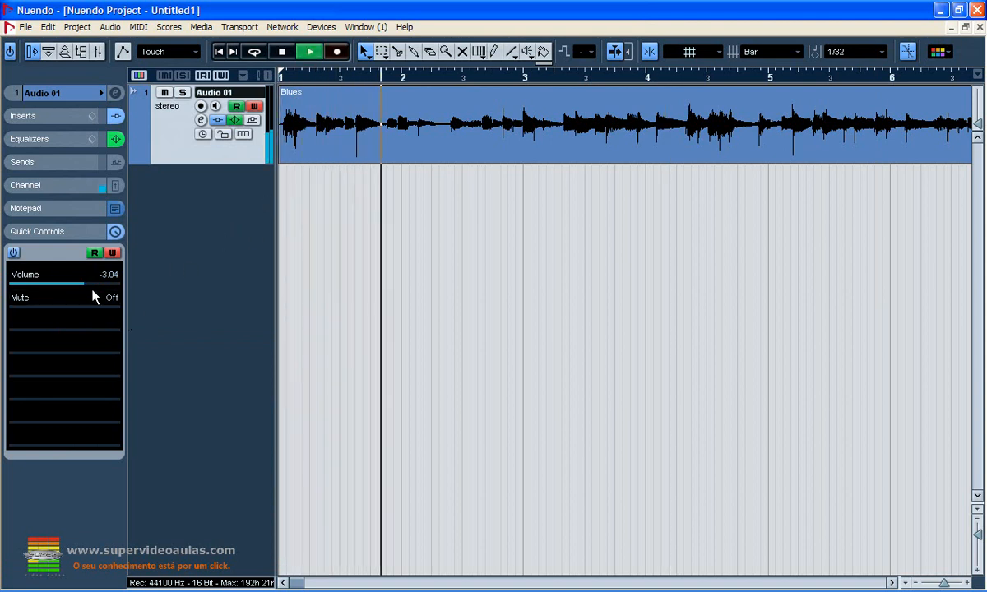
mouse_move(84, 286)
left_mouse_down()
mouse_move(129, 285)
mouse_move(92, 281)
left_mouse_up()
key("space")
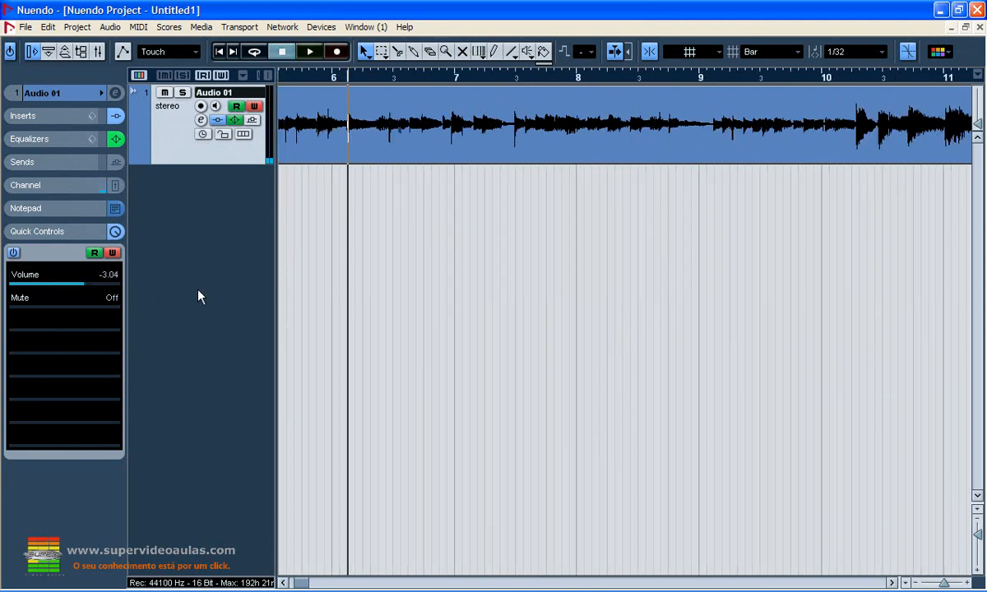
Play the recorded automation from the start with Audio 01's Volume automation lane unfolded, and stop playback
key("Home")
key("space")
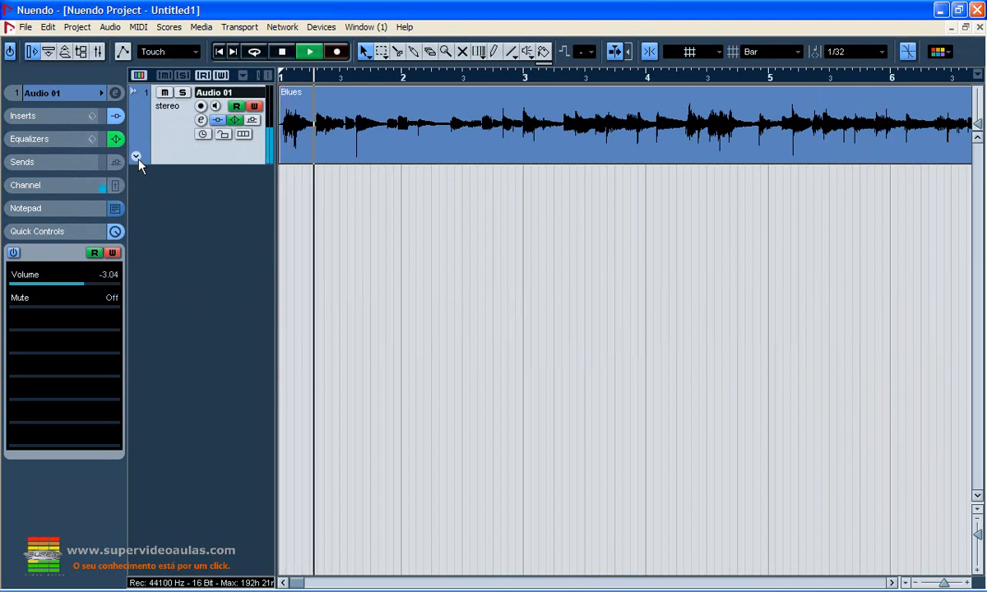
left_click(133, 156)
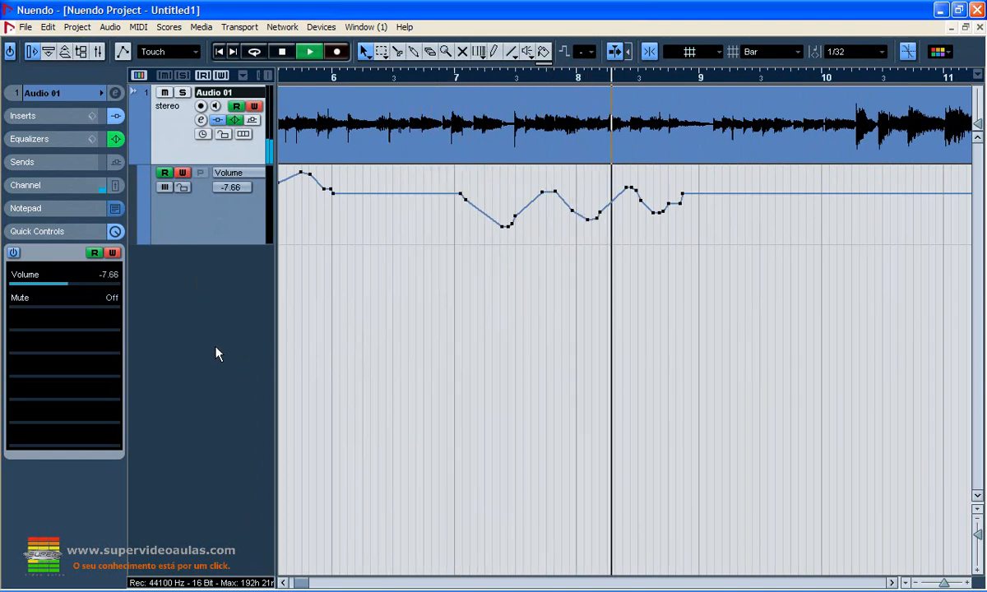
key("space")
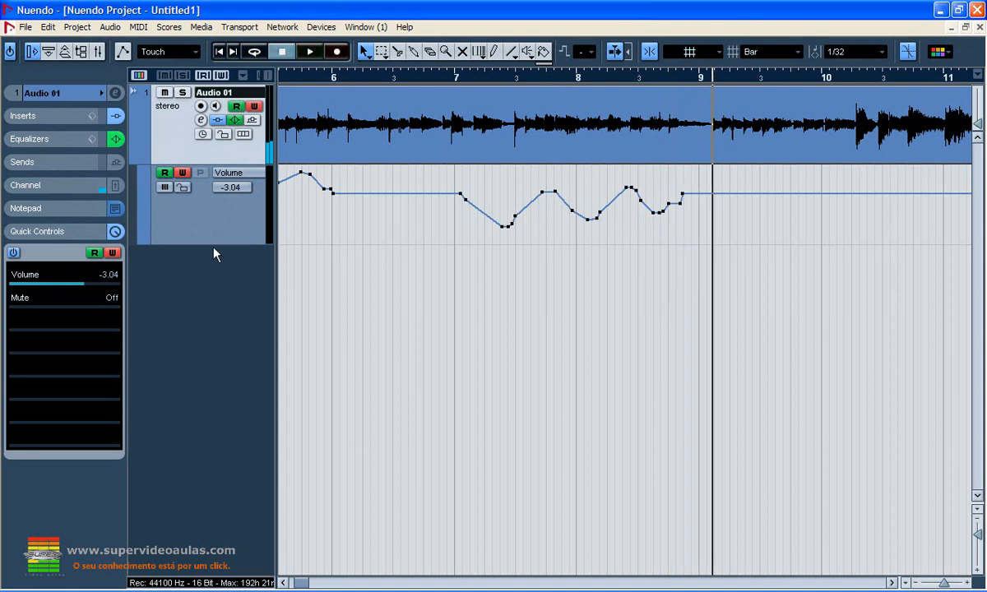
Deactivate the Quick Controls and automation read and write on Audio 01, and collapse the Quick Controls section
left_click(13, 252)
left_click(95, 252)
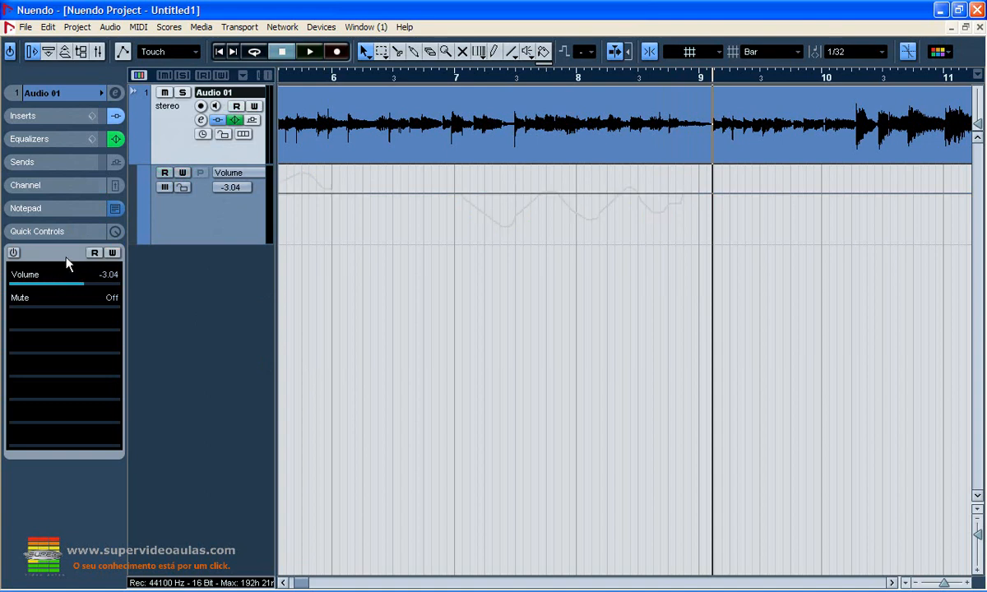
left_click(49, 238)
Hide the Quick Controls and Audio Inserts sections from the Inspector and show both again
right_click(56, 192)
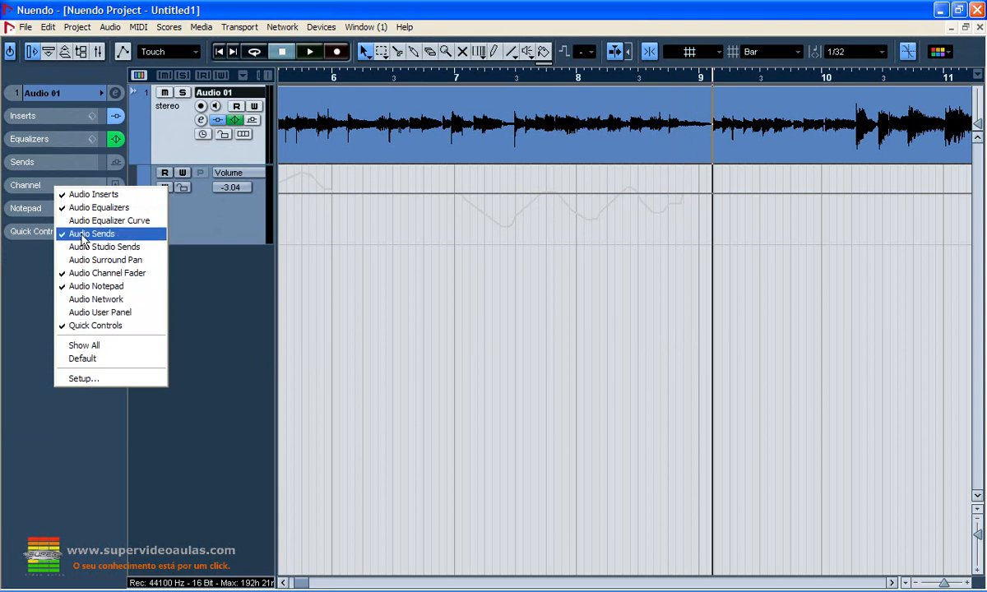
left_click(71, 327)
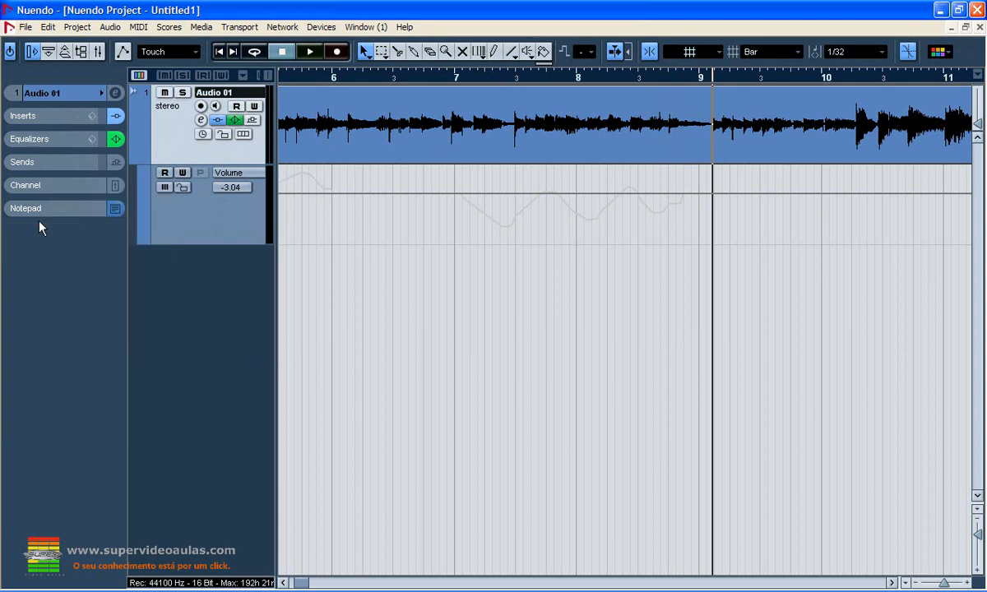
right_click(40, 143)
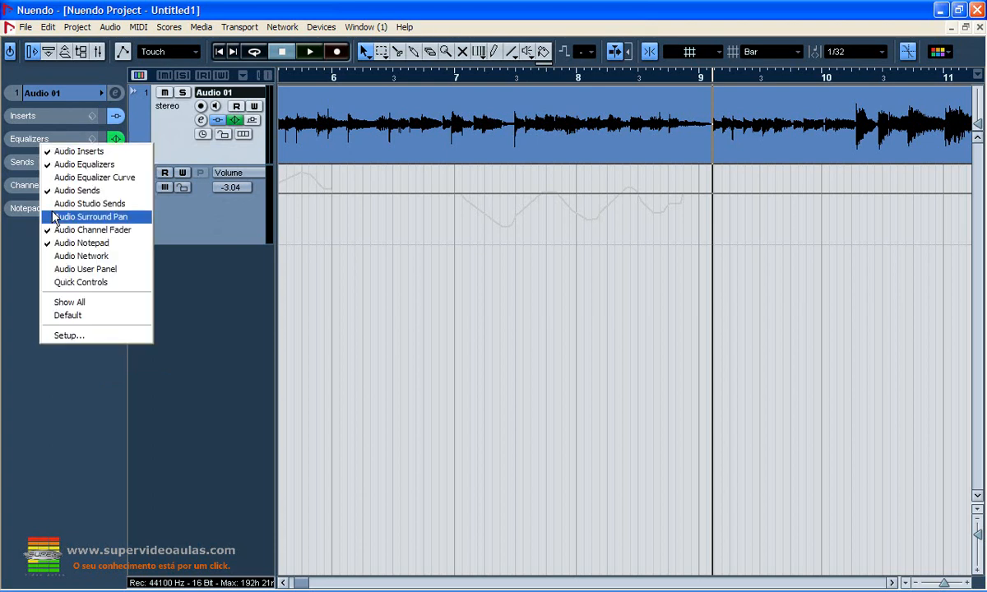
left_click(52, 152)
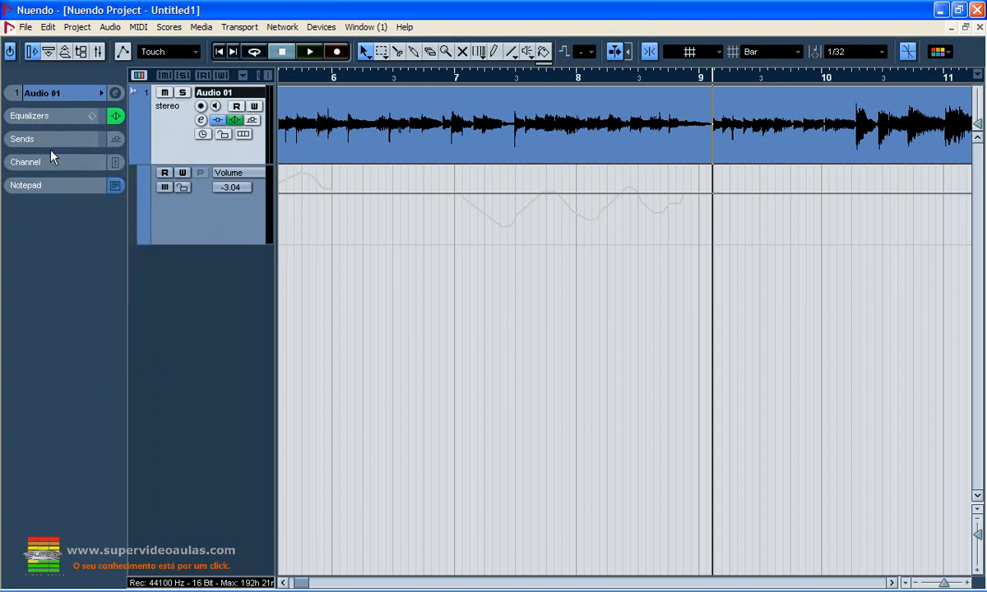
right_click(33, 122)
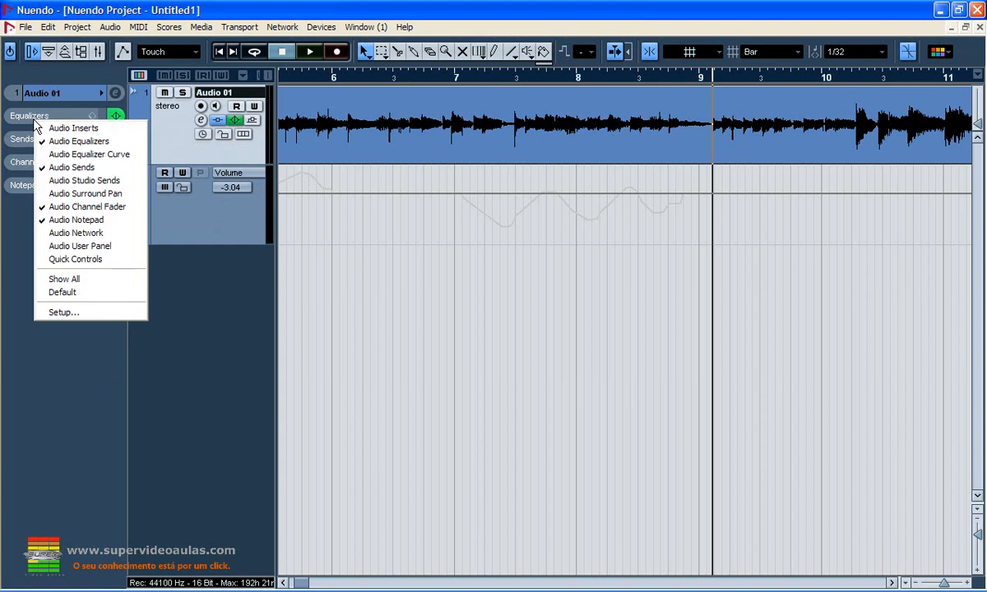
left_click(40, 128)
right_click(18, 112)
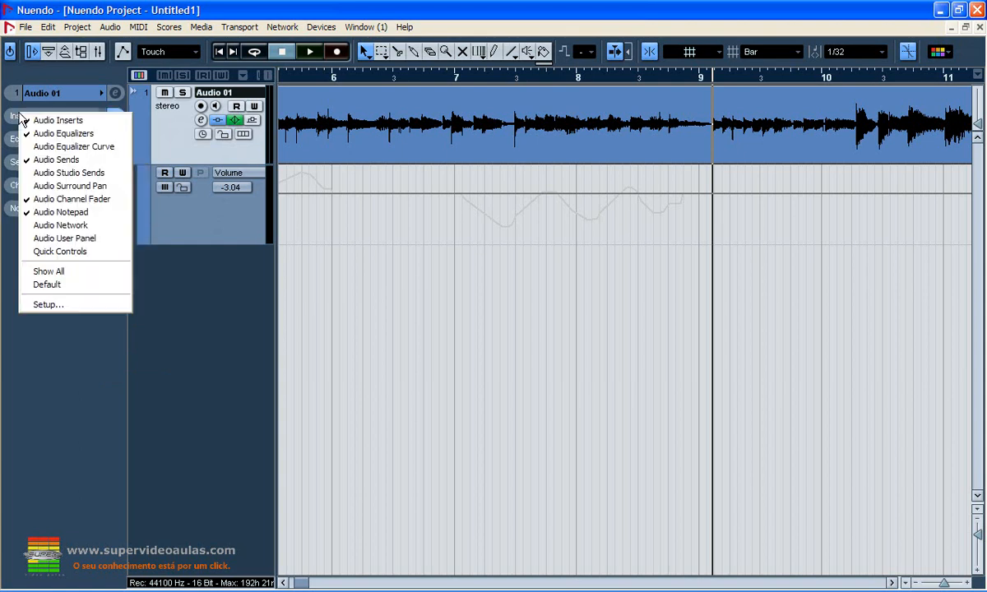
left_click(41, 251)
Show the Equalizer Curve section in the Inspector, compare it with Audio 01's channel settings window, and hide the section again
right_click(31, 135)
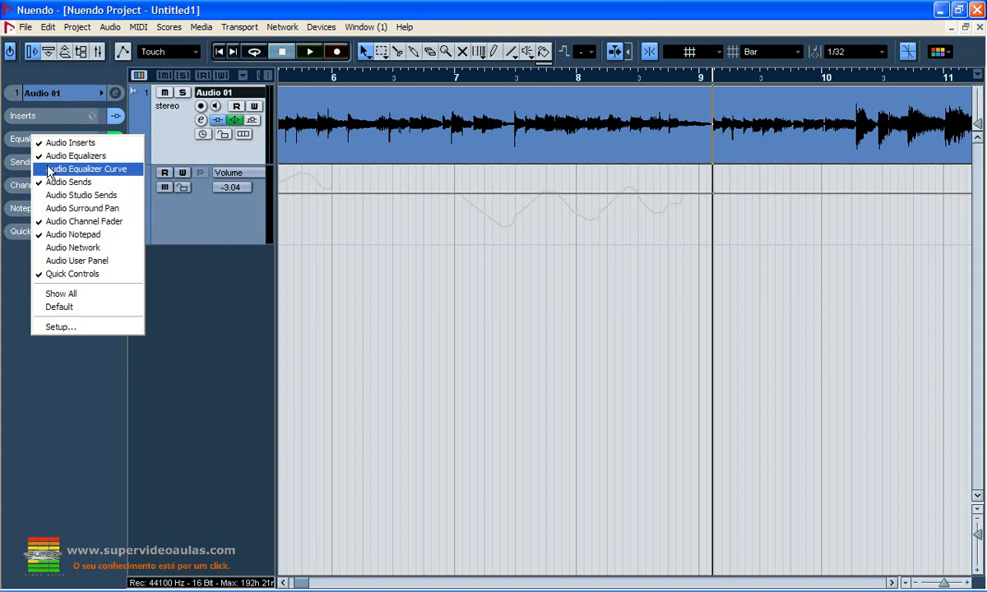
left_click(47, 169)
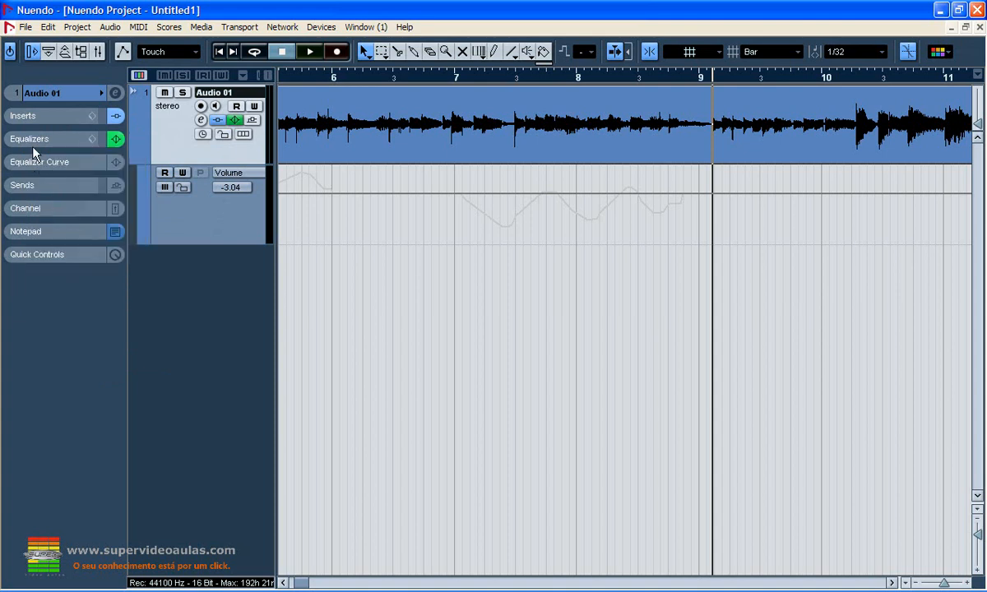
left_click(27, 164)
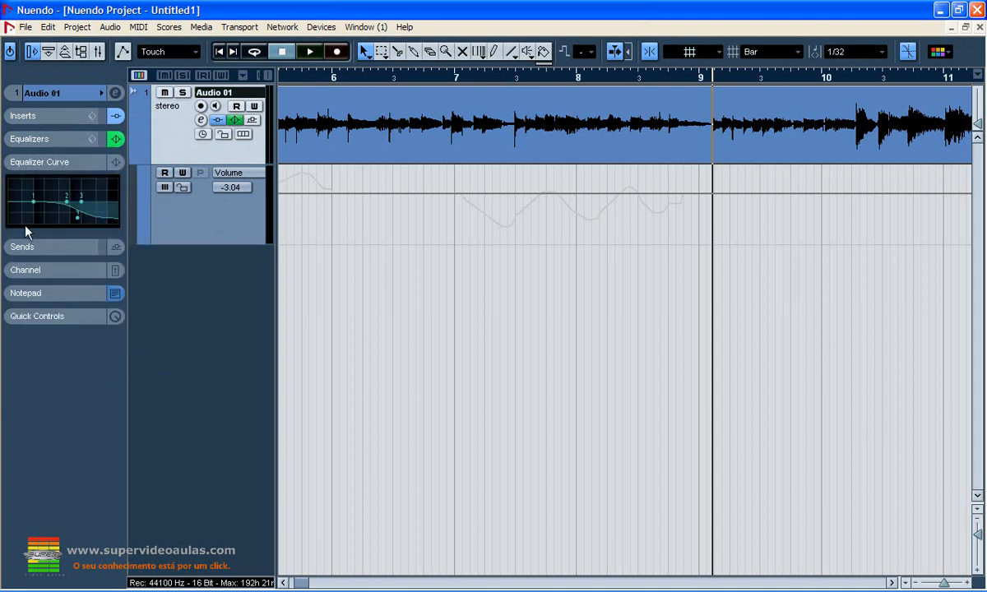
left_click(201, 120)
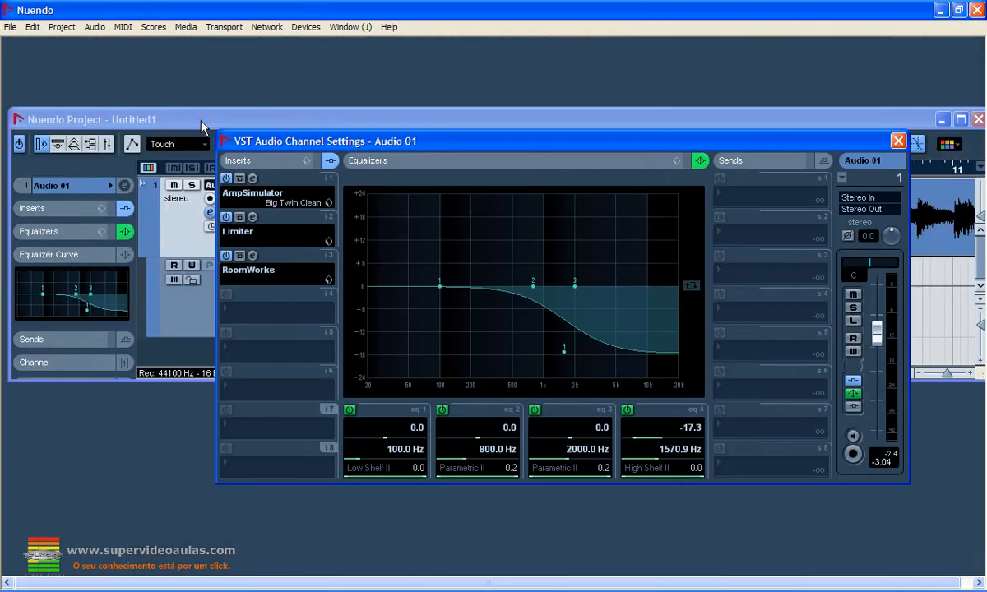
left_click(898, 140)
left_click(960, 119)
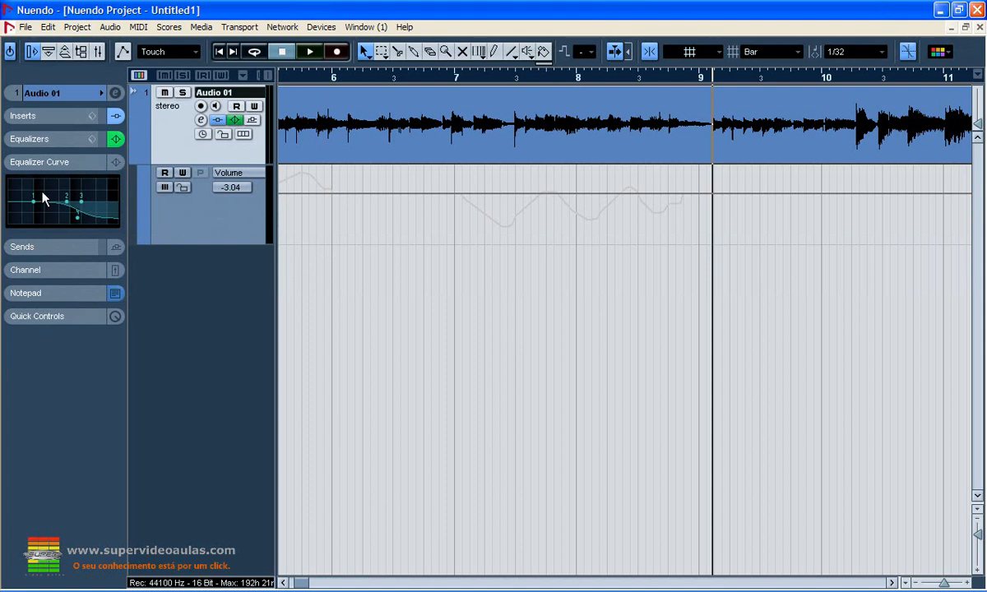
right_click(45, 156)
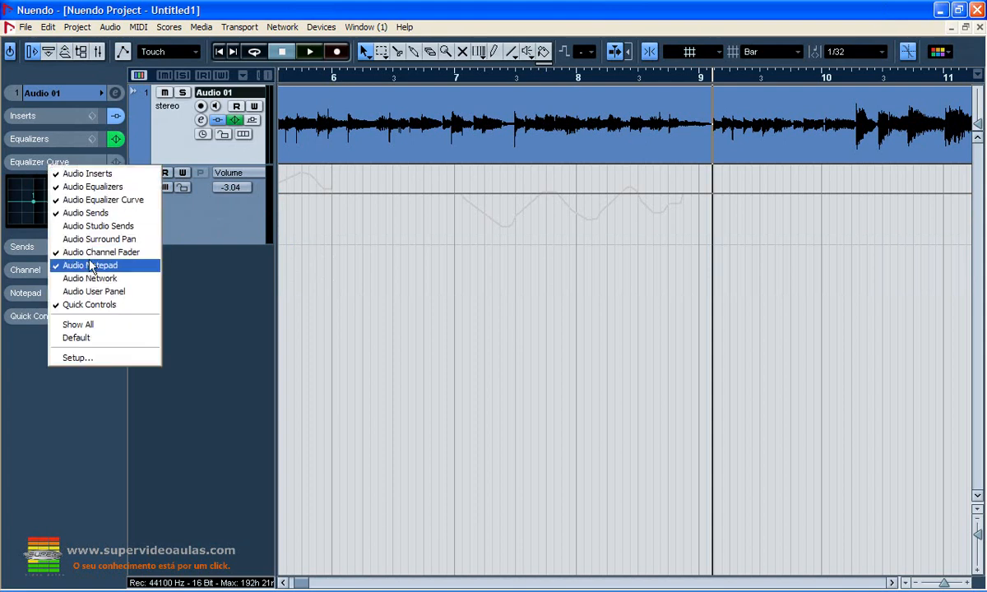
left_click(82, 200)
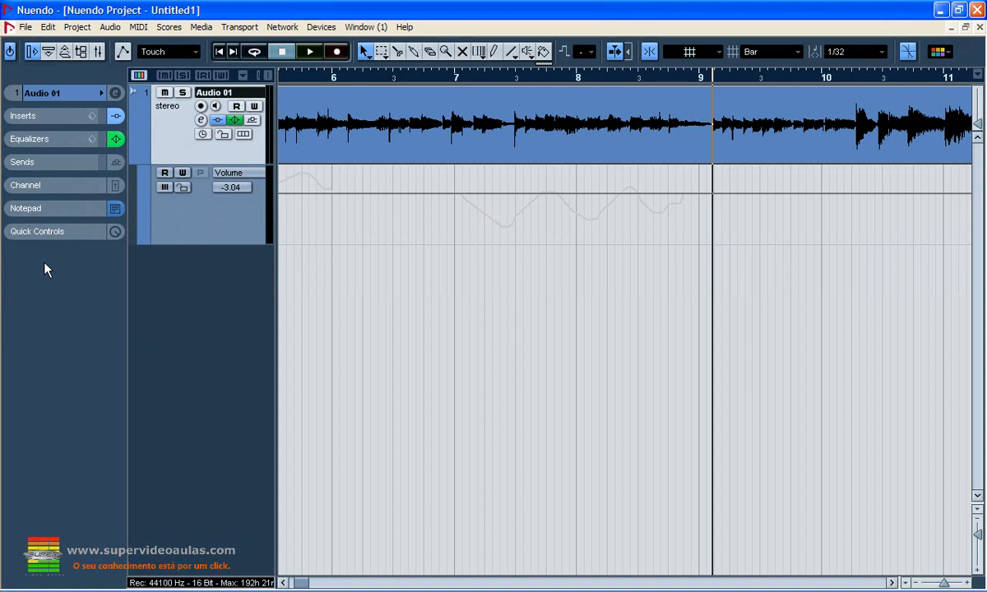
Fold Audio 01's Volume automation lane
left_click(136, 157)
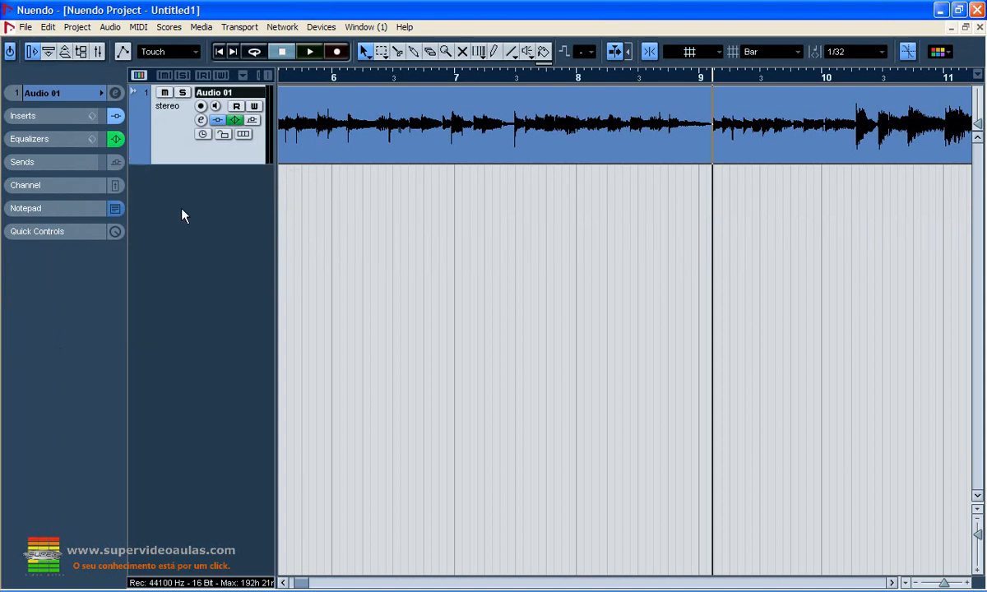